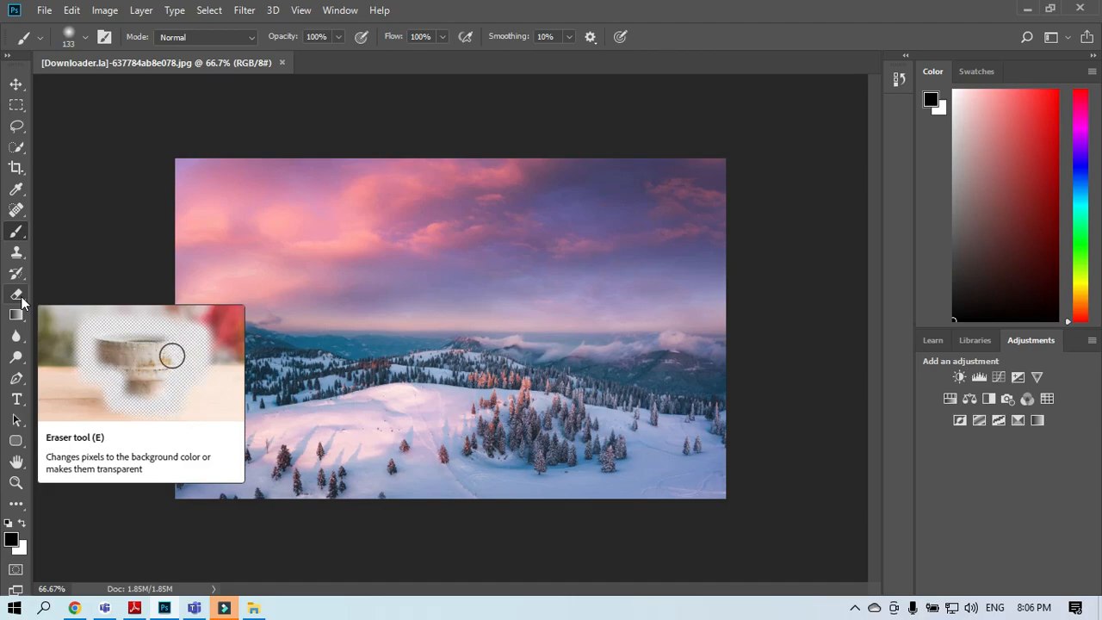
Activate the Eraser tool and set its brush to 95 px size and 43% hardness
left_click(20, 297)
left_click(50, 297)
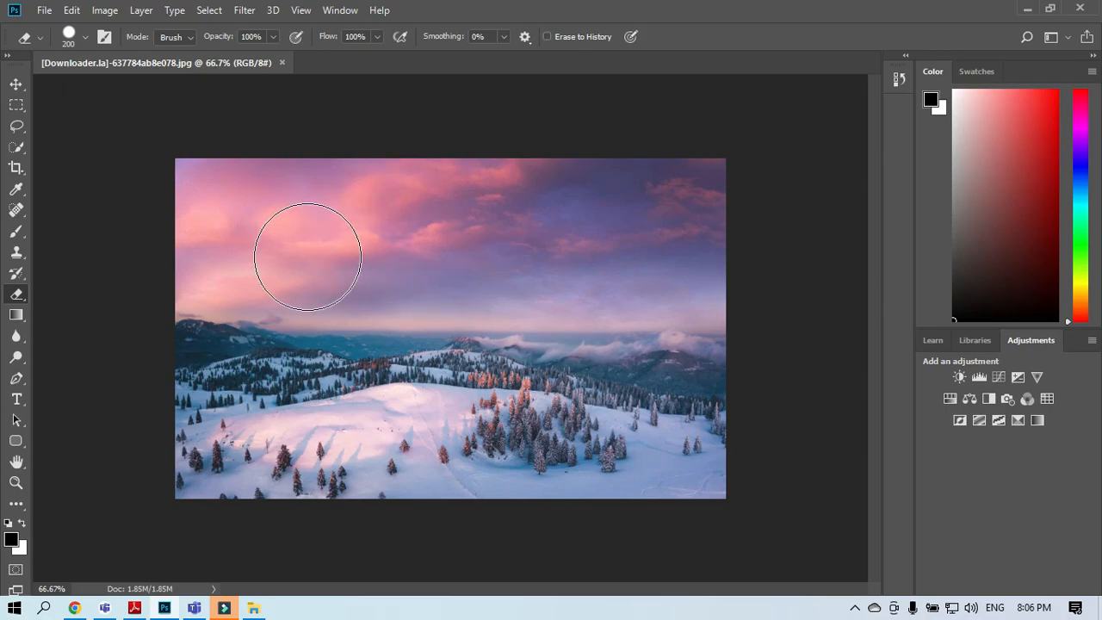
left_click(86, 37)
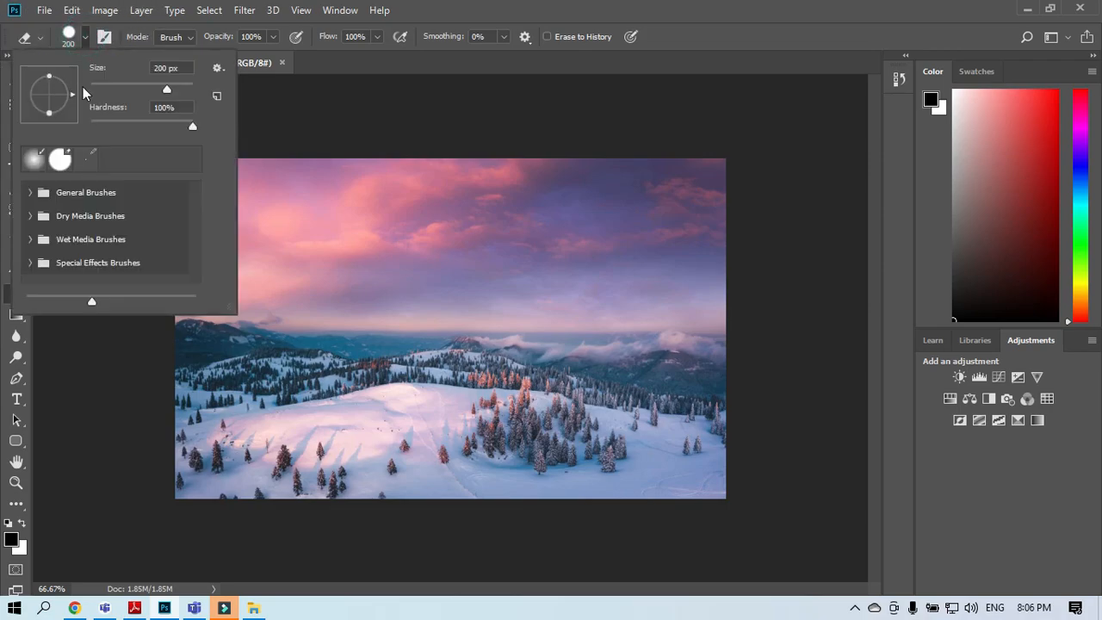
left_click_drag(168, 89, 123, 93)
left_click_drag(192, 127, 135, 125)
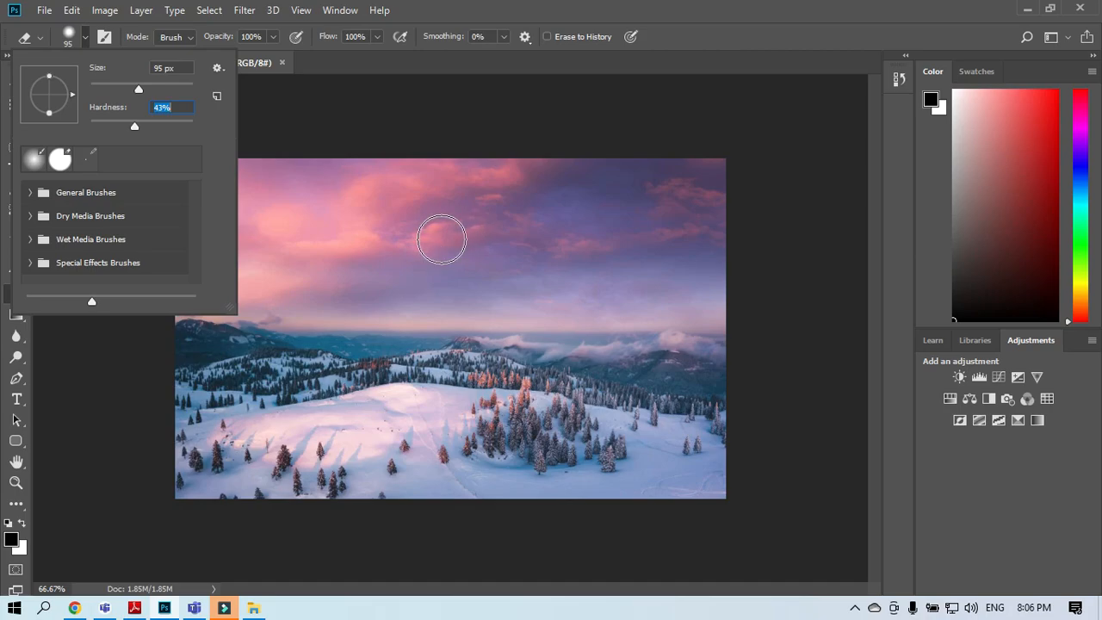
left_click(334, 115)
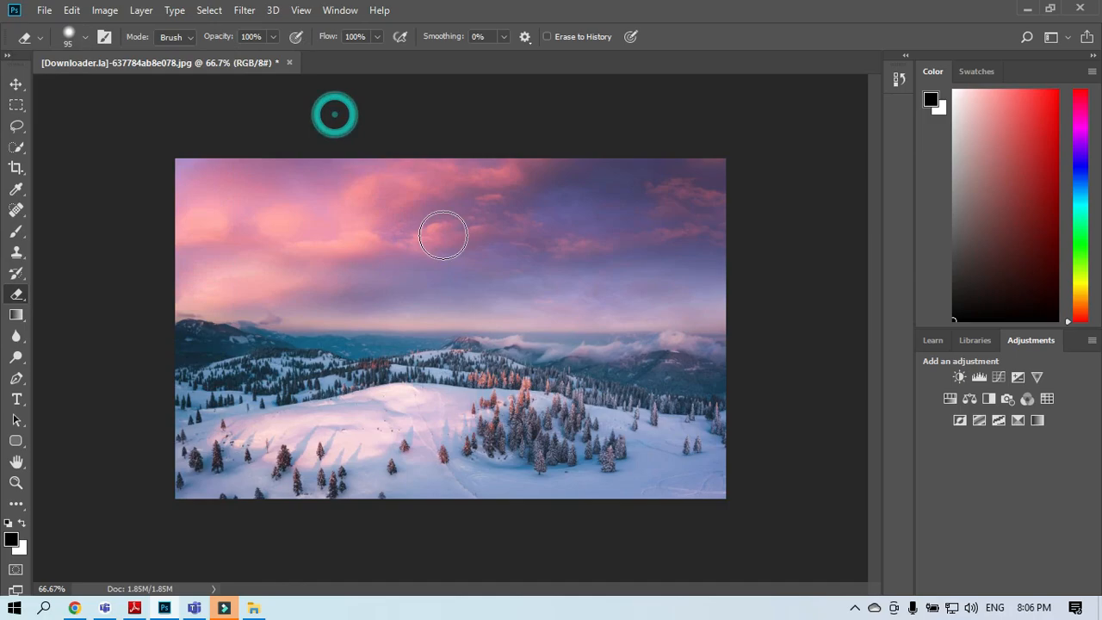
Resize the eraser to 70 px and erase a strip across the top edge of the sky on the Background layer
key("bracketright")
key("bracketright")
key("bracketright")
key("bracketleft")
key("bracketleft")
key("bracketleft")
key("bracketleft")
key("bracketleft")
left_click_drag(168, 169, 733, 173)
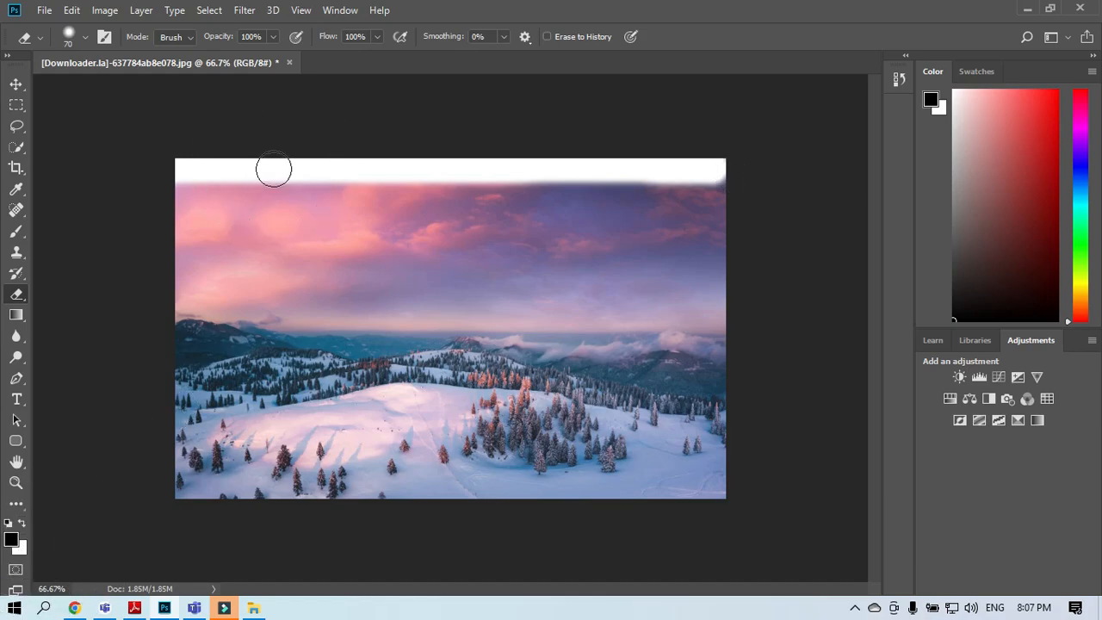
Show the Layers panel and undo the eraser stroke across the sky
left_click(341, 9)
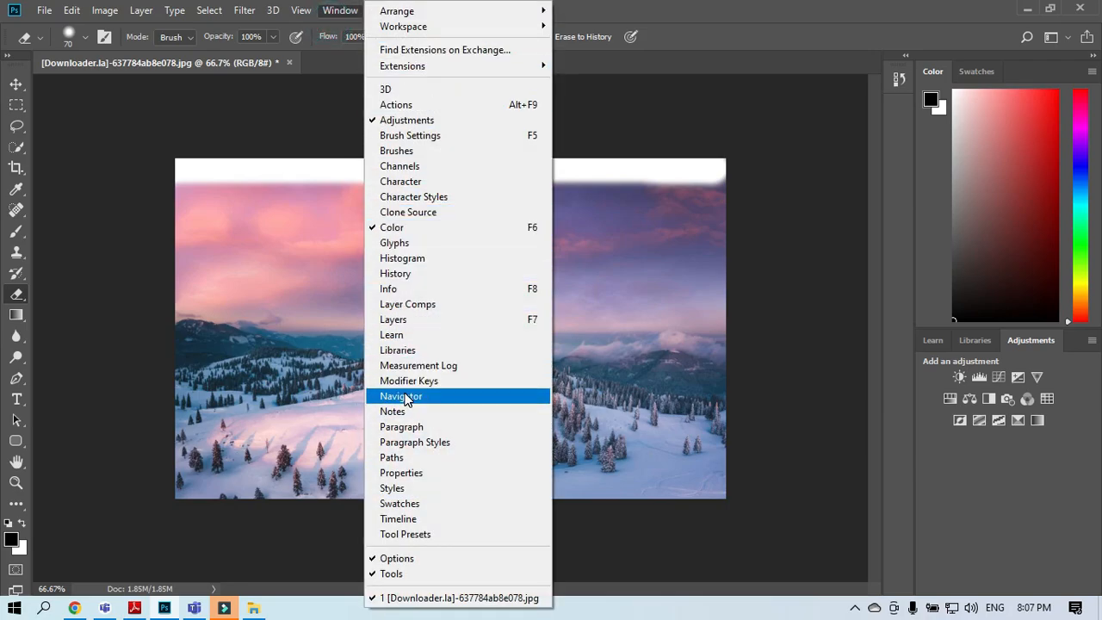
left_click(432, 328)
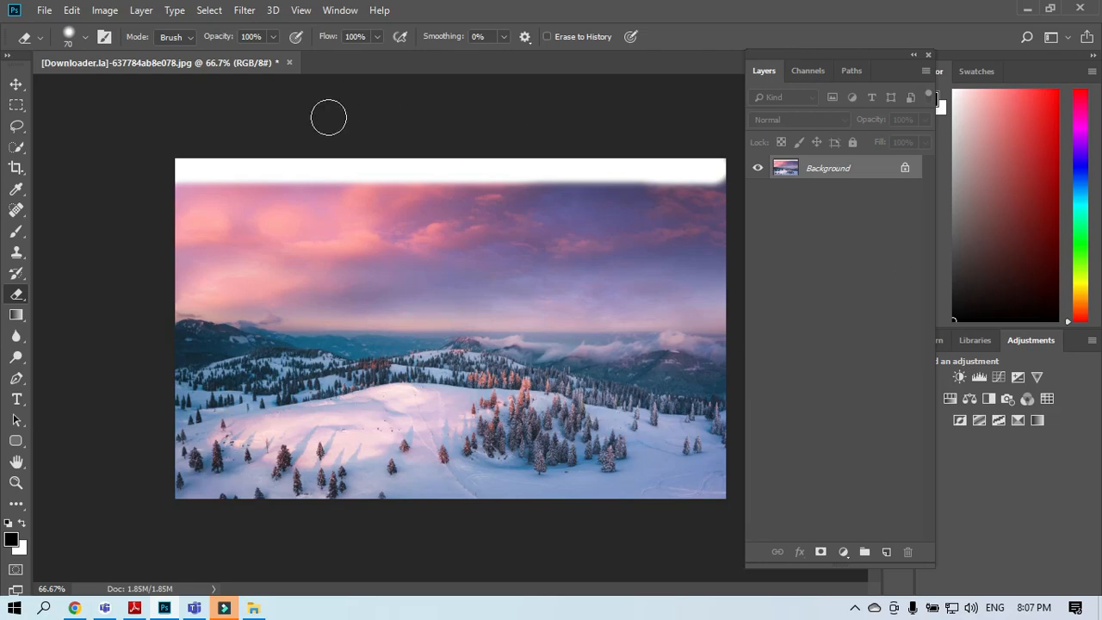
key("ctrl+z")
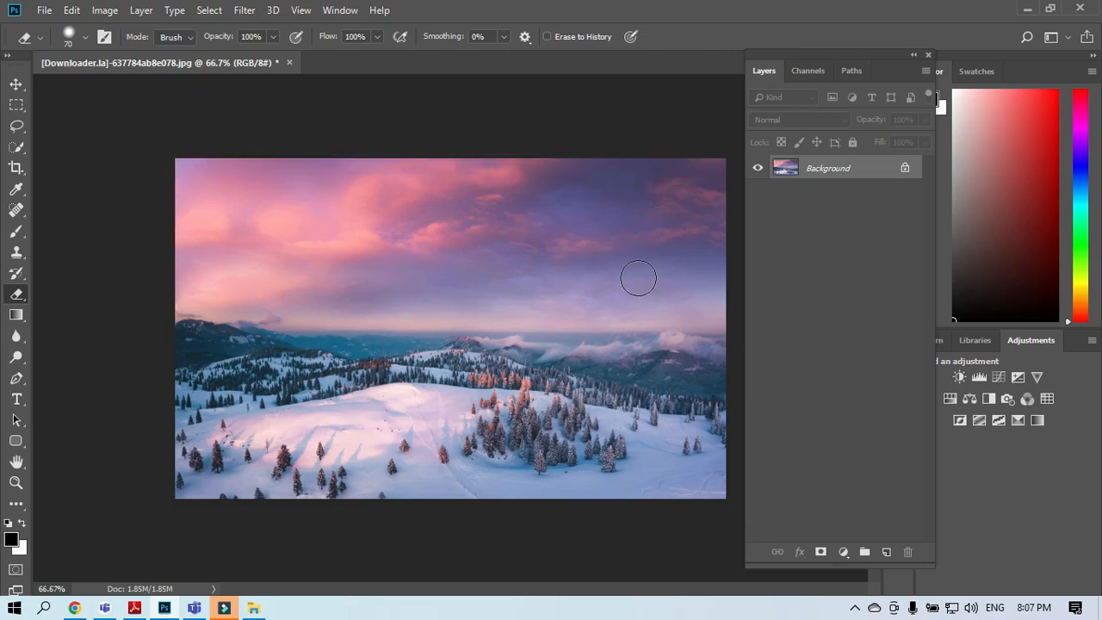
Unlock the Background layer and erase the upper part of the sky to transparency
left_click(904, 170)
left_click(905, 170)
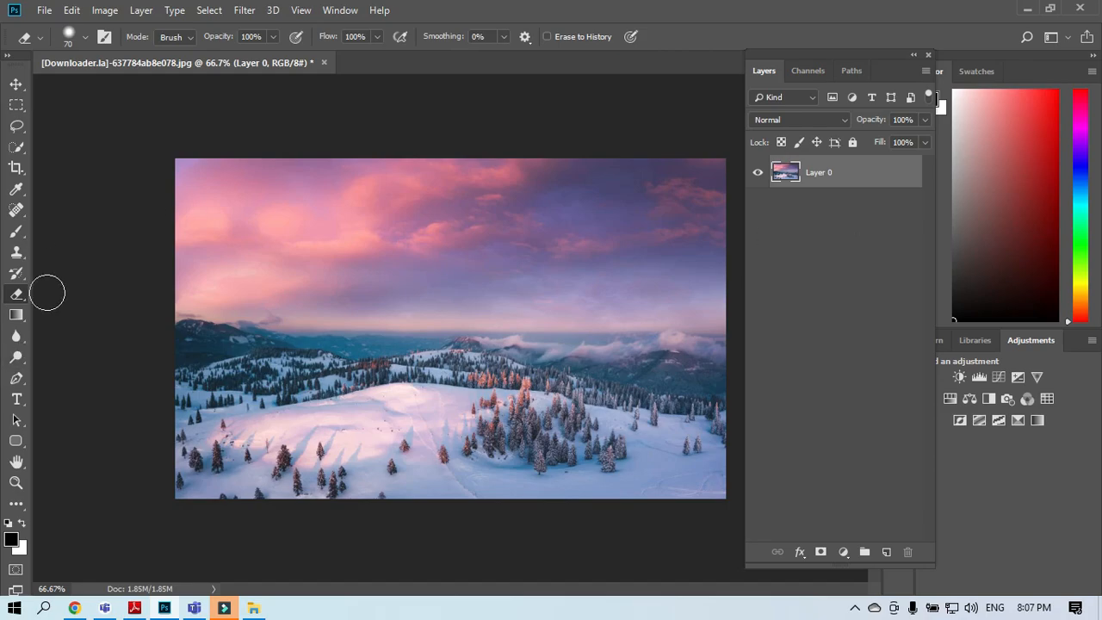
mouse_move(175, 167)
left_mouse_down()
mouse_move(716, 170)
mouse_move(709, 188)
left_mouse_up()
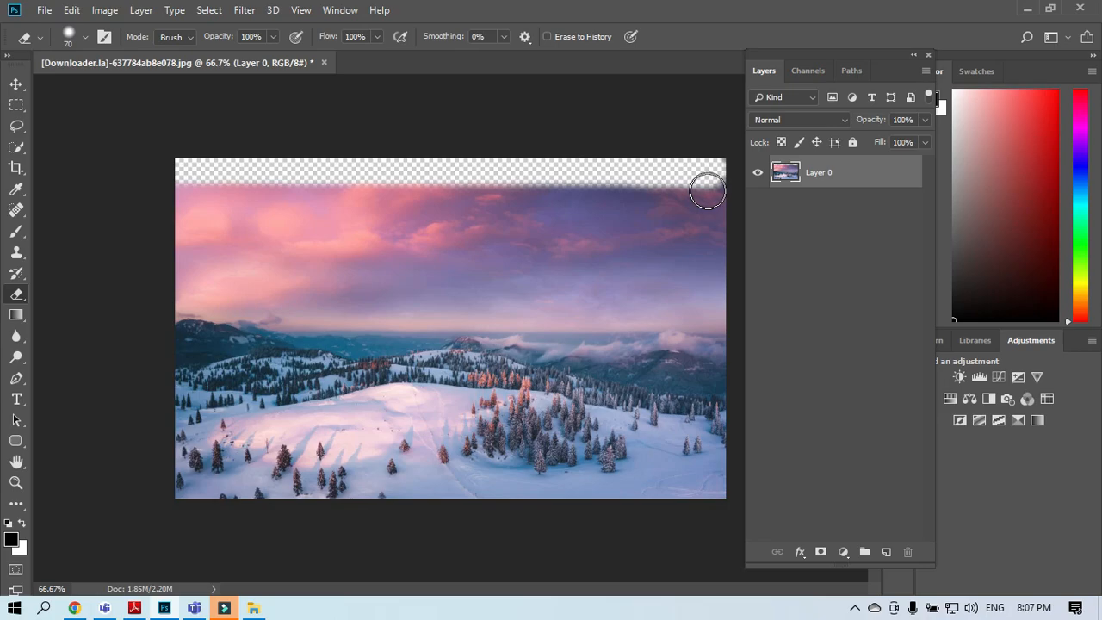
mouse_move(174, 185)
left_mouse_down()
mouse_move(722, 182)
mouse_move(723, 166)
mouse_move(723, 192)
mouse_move(681, 204)
mouse_move(207, 198)
left_mouse_up()
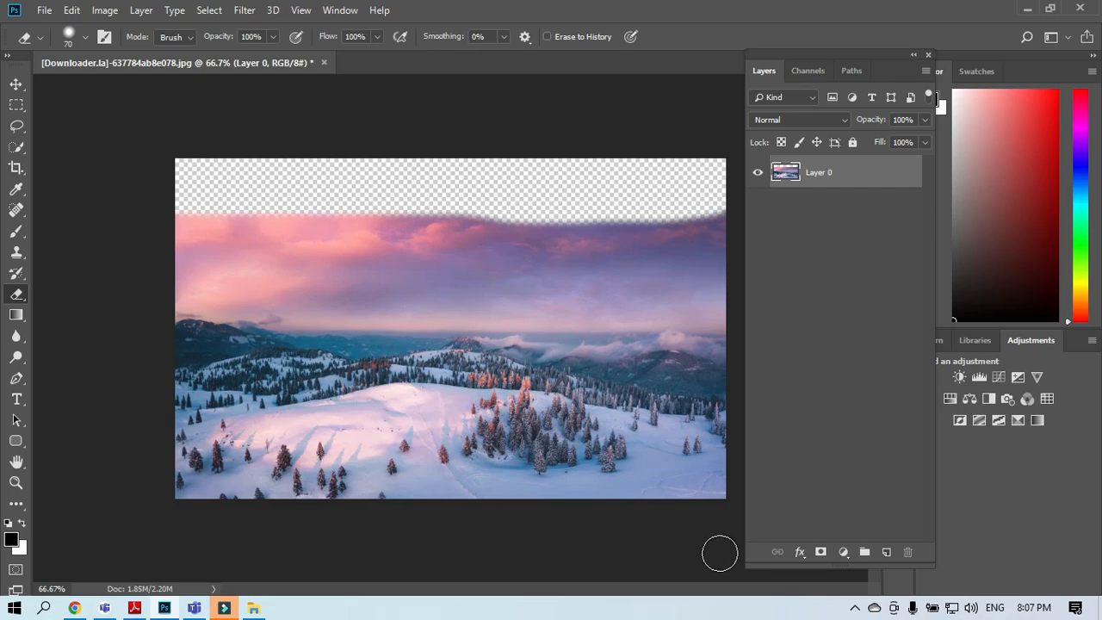
left_click(44, 11)
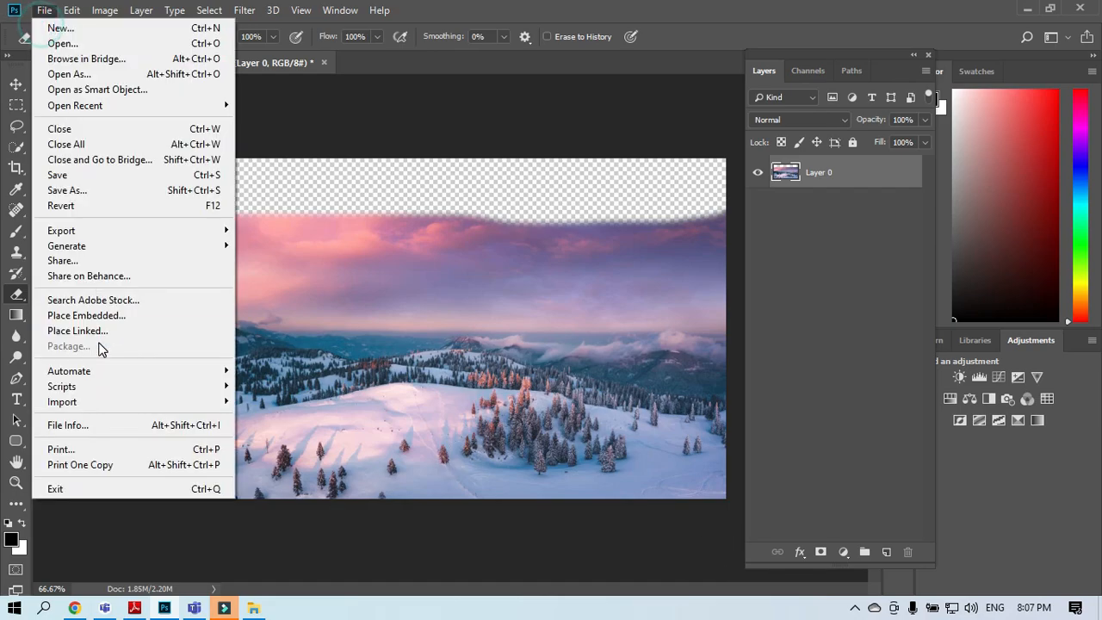
left_click(409, 299)
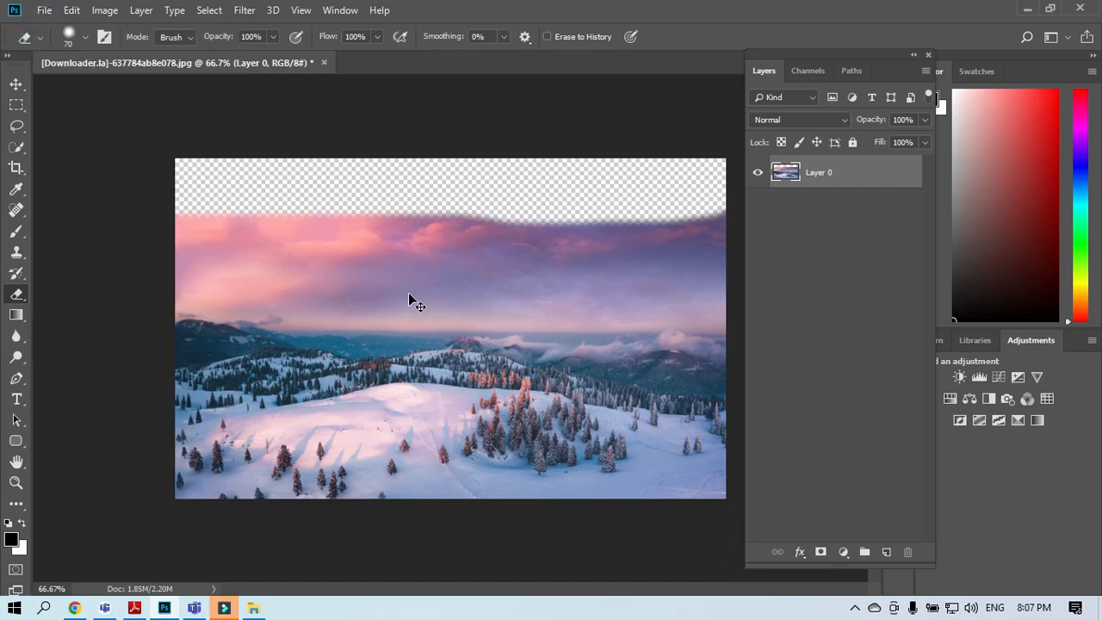
key("ctrl+shift+s")
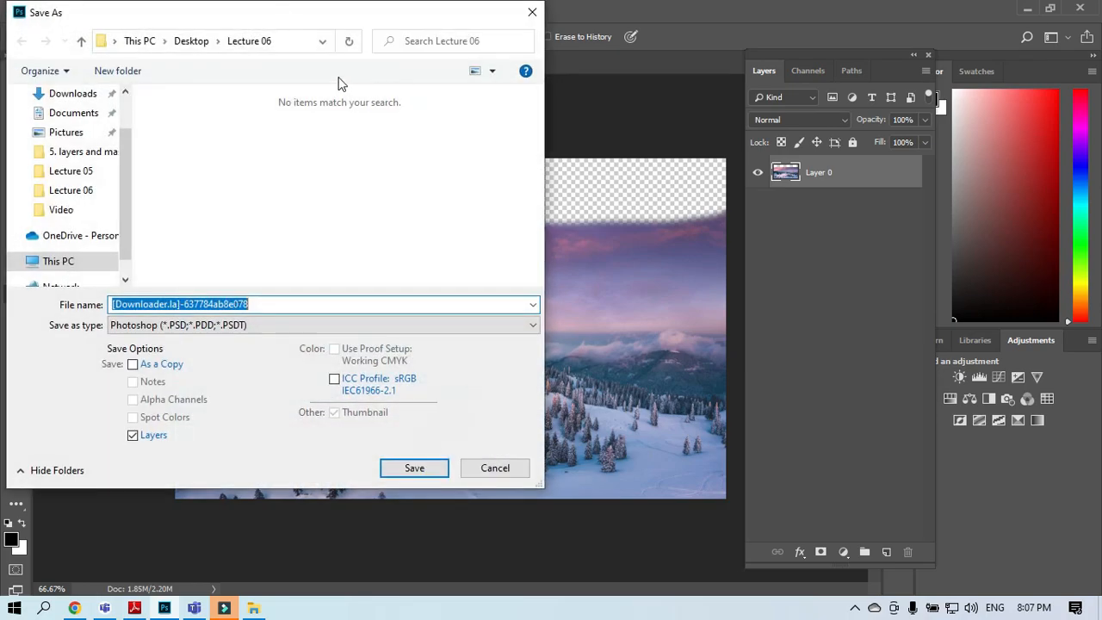
left_click(532, 12)
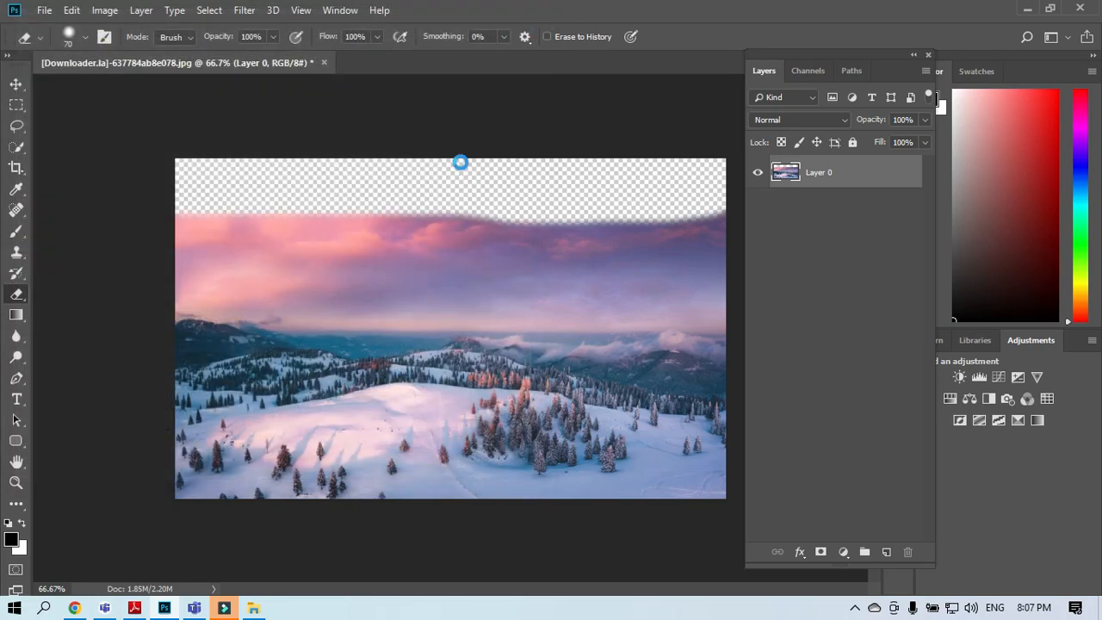
key("ctrl+shift+s")
scroll(125, 215, "up", 1)
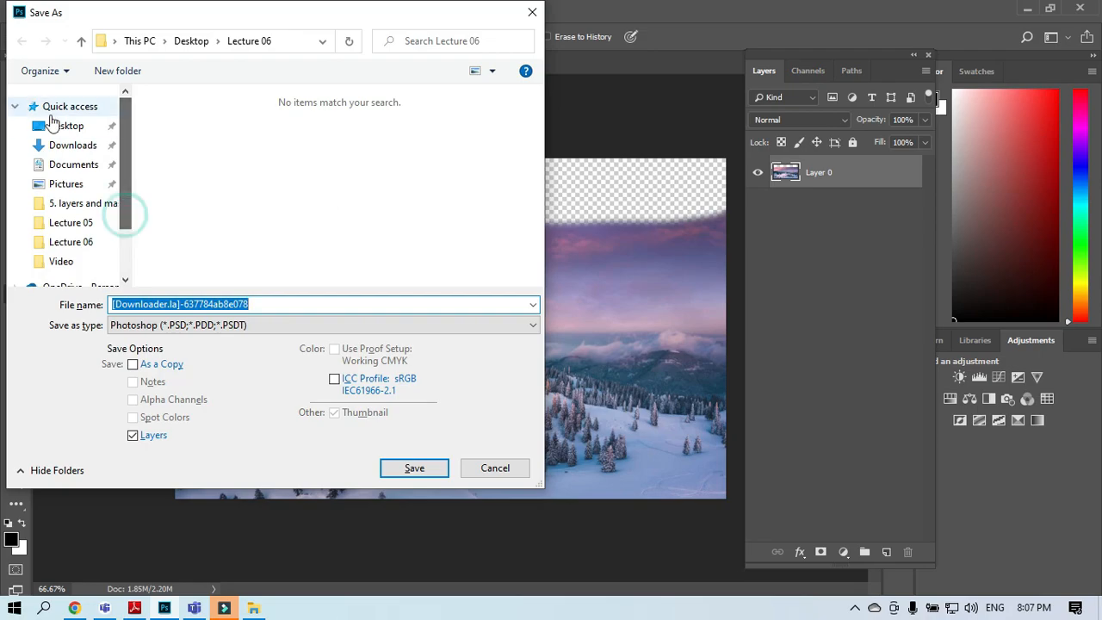
left_click(530, 11)
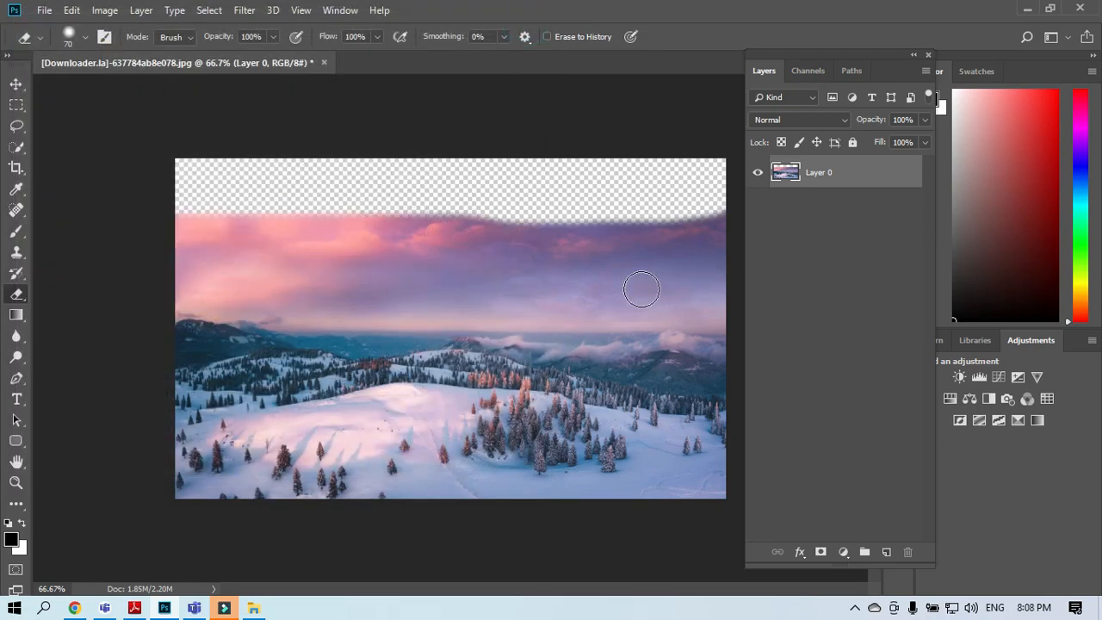
Erase more of the sky across the full image width, down to just above the mountains
mouse_move(192, 220)
left_mouse_down()
mouse_move(598, 217)
mouse_move(722, 200)
mouse_move(712, 228)
mouse_move(631, 249)
mouse_move(186, 248)
mouse_move(498, 229)
mouse_move(620, 229)
mouse_move(162, 253)
mouse_move(252, 274)
mouse_move(489, 278)
mouse_move(705, 276)
mouse_move(741, 250)
left_mouse_up()
left_click(721, 235)
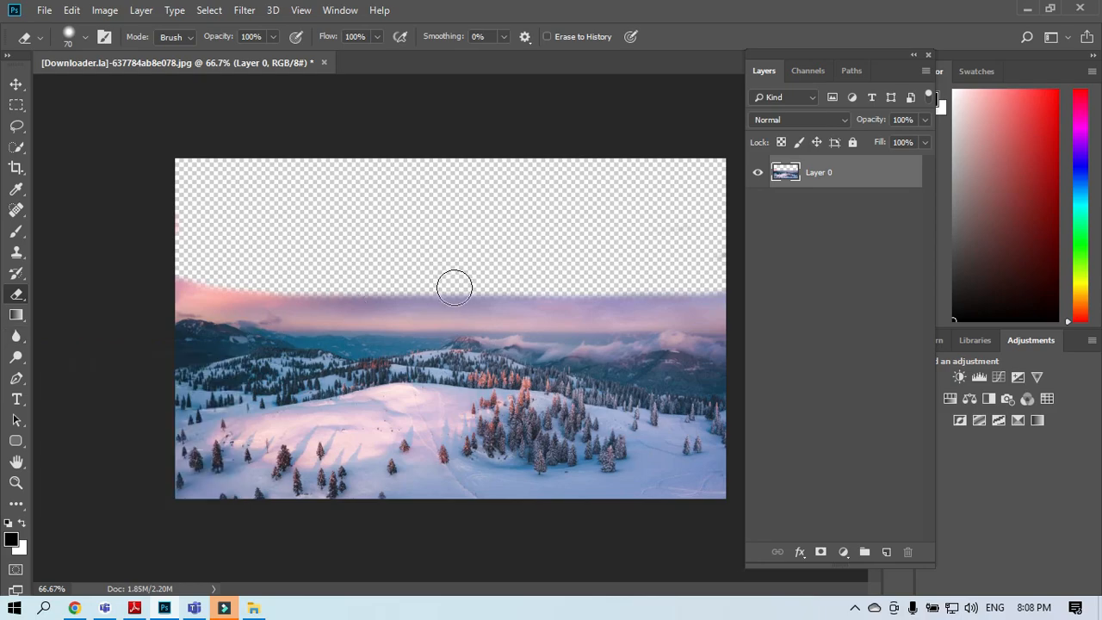
Undo all the sky erasing and the unlocking of the Background layer
key("ctrl+z")
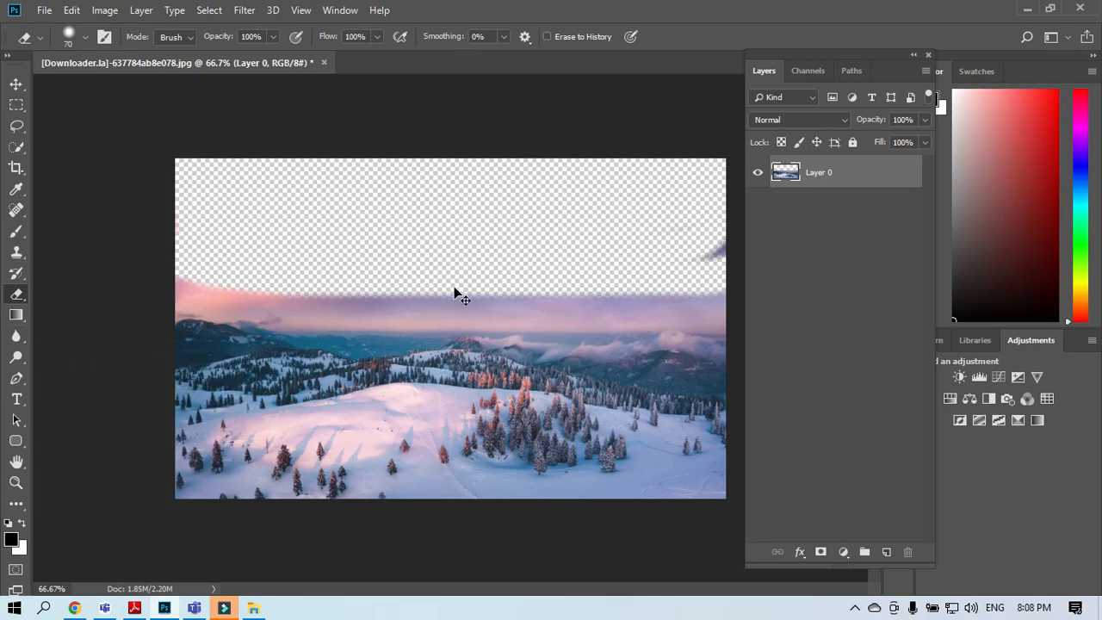
key("ctrl+z")
key("ctrl+z")
key("ctrl+z")
key("ctrl+z")
key("ctrl+z")
key("ctrl+z")
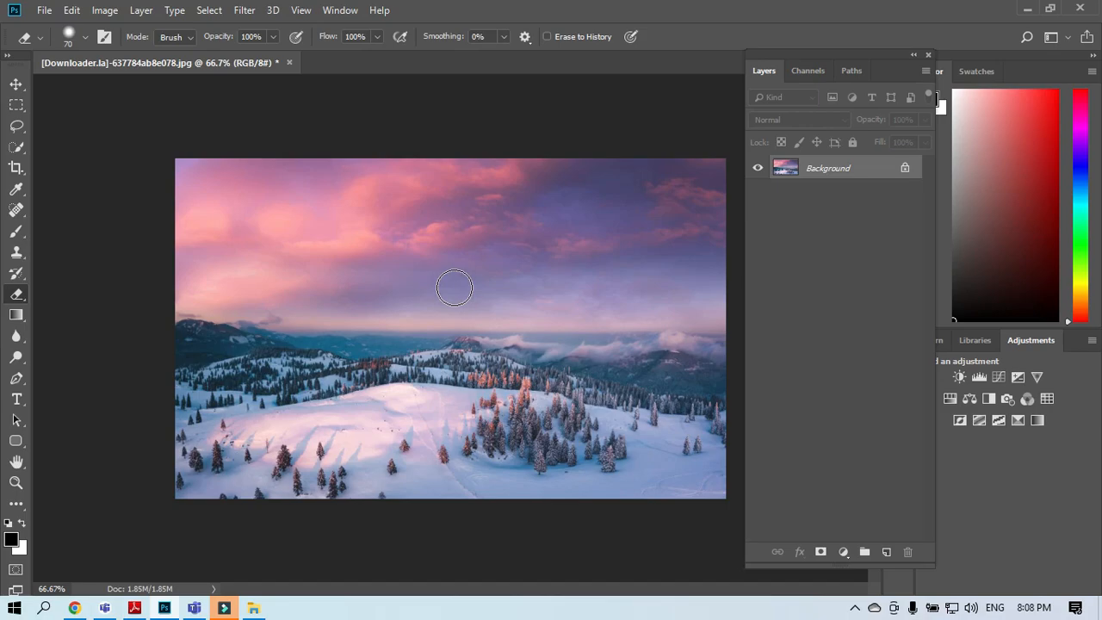
Close the snowy landscape without saving and open the night sky image [Downloader.la]-637785108d4c6 from the Lecture 06 folder
left_click(290, 64)
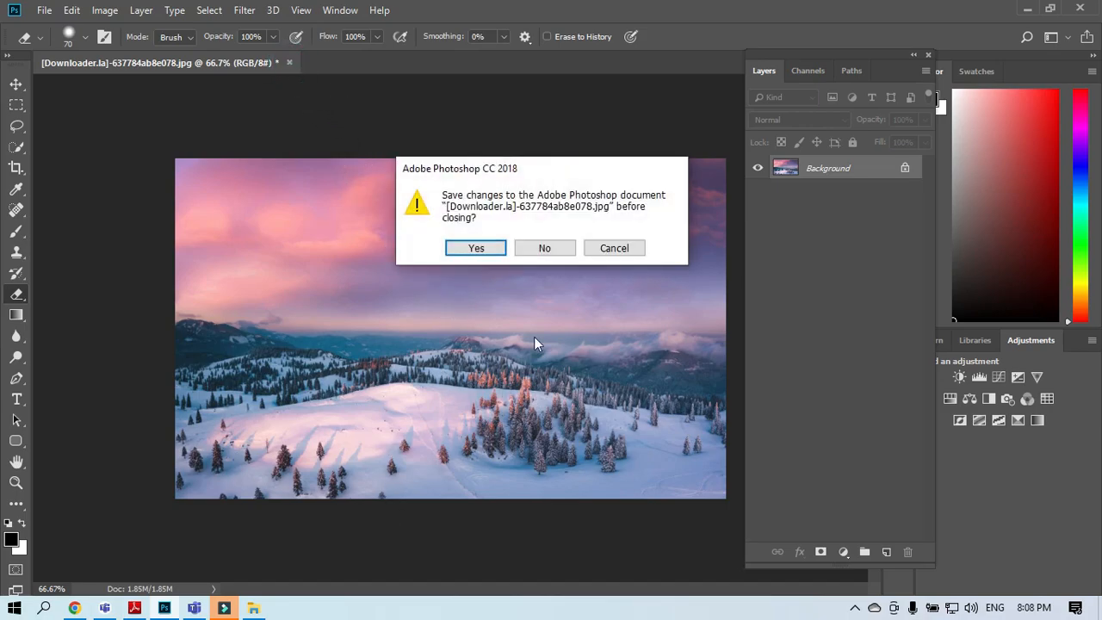
left_click(546, 248)
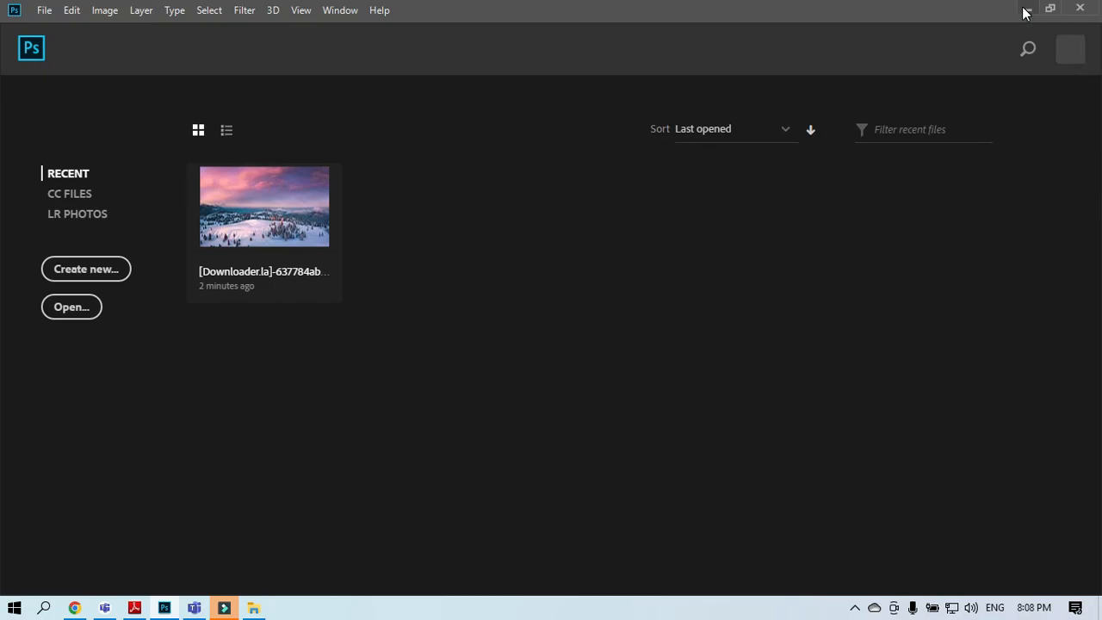
left_click(1027, 9)
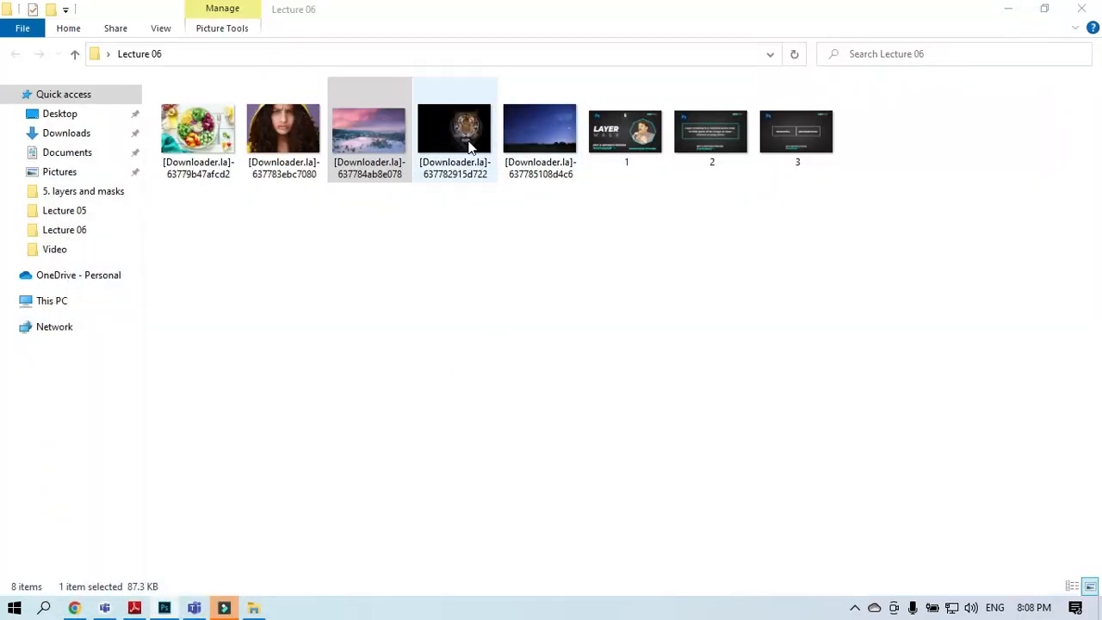
left_click_drag(544, 127, 450, 359)
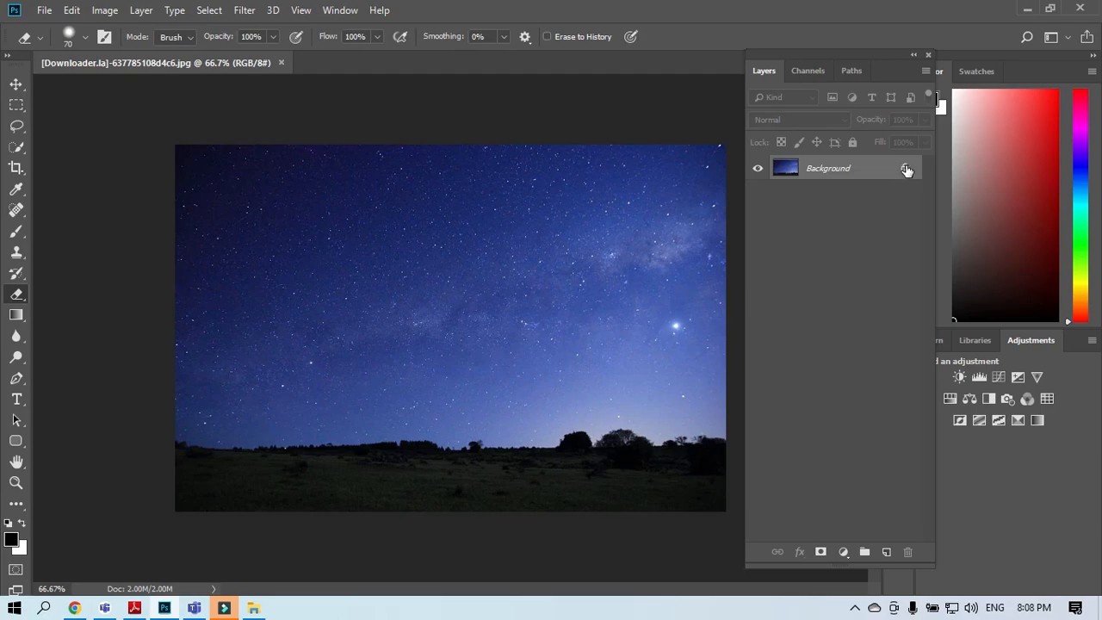
Unlock the night sky's Background layer and place the snowy landscape [Downloader.la]-637784ab8e078 on top, aligned with the canvas's upper edge
left_click(906, 170)
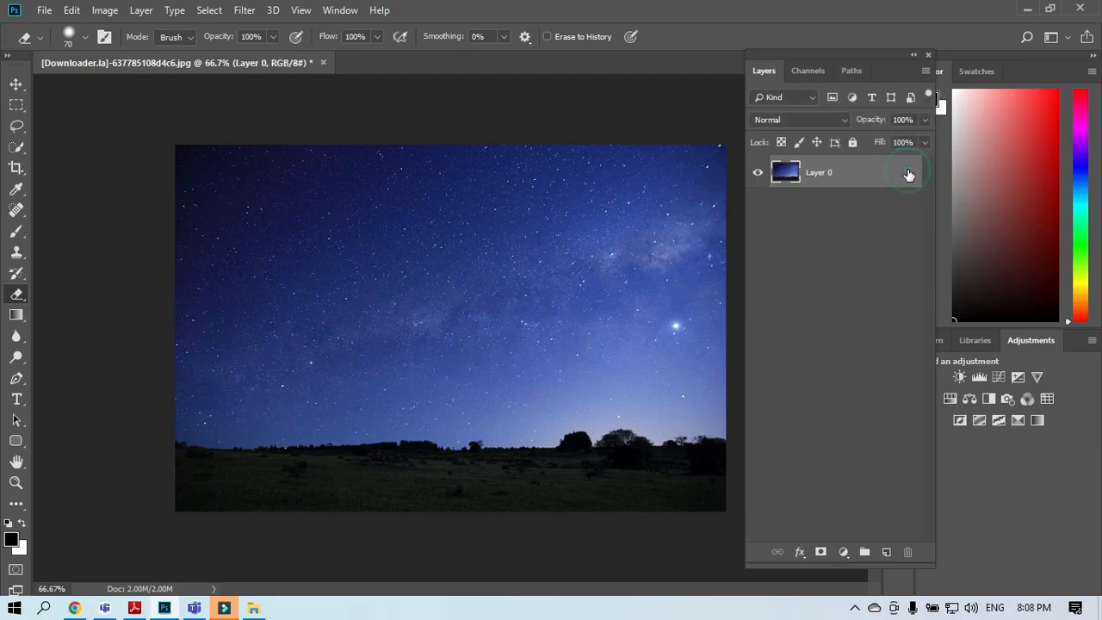
left_click(851, 348)
left_click(1025, 11)
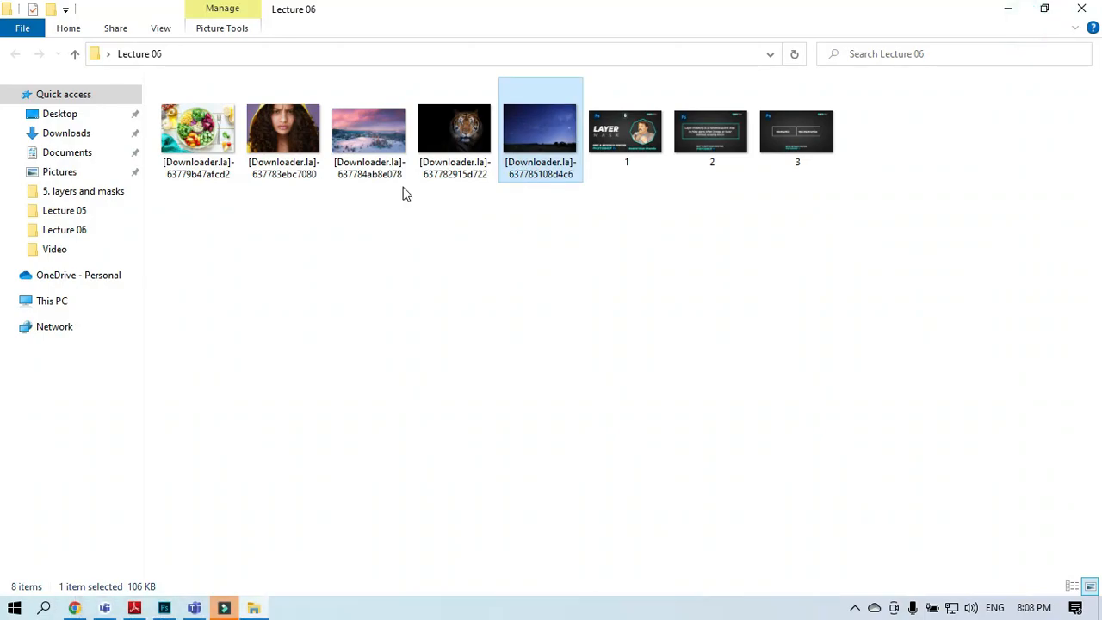
left_click_drag(369, 137, 270, 556)
left_click_drag(544, 277, 542, 276)
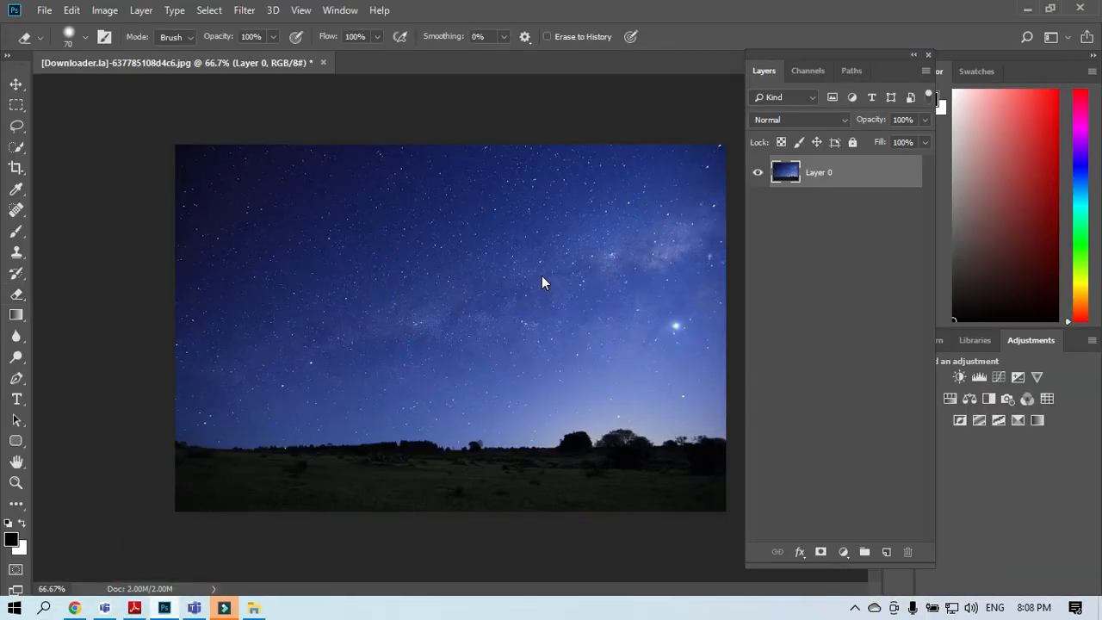
left_click_drag(447, 267, 447, 253)
key("e")
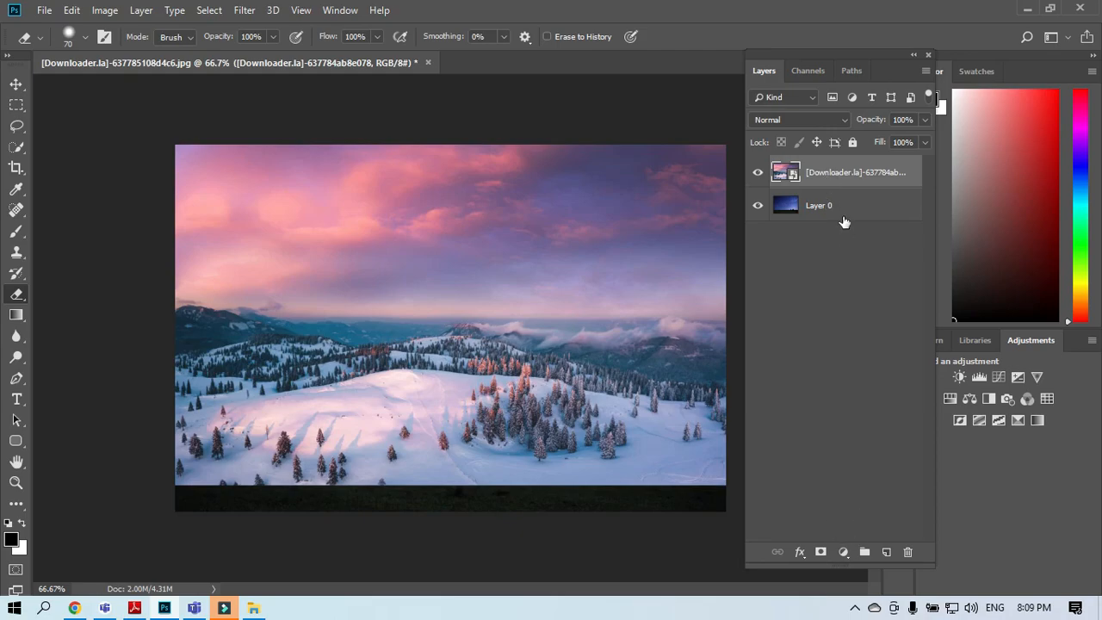
Move the snowy landscape layer beneath Layer 0 and add a layer mask to Layer 0
left_click_drag(837, 184, 864, 251)
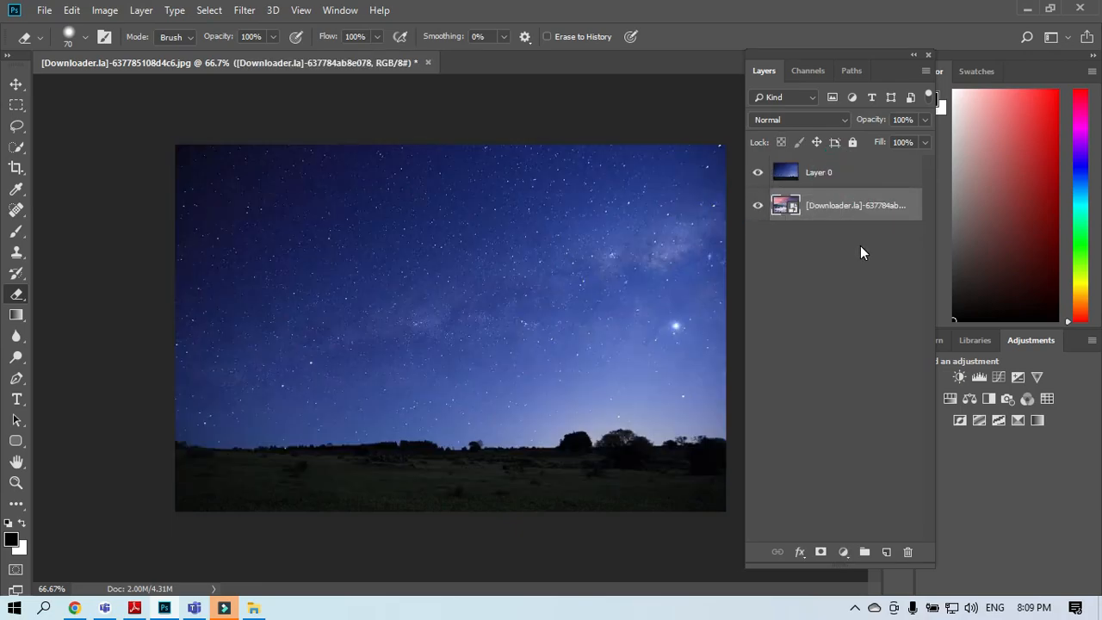
left_click(815, 178)
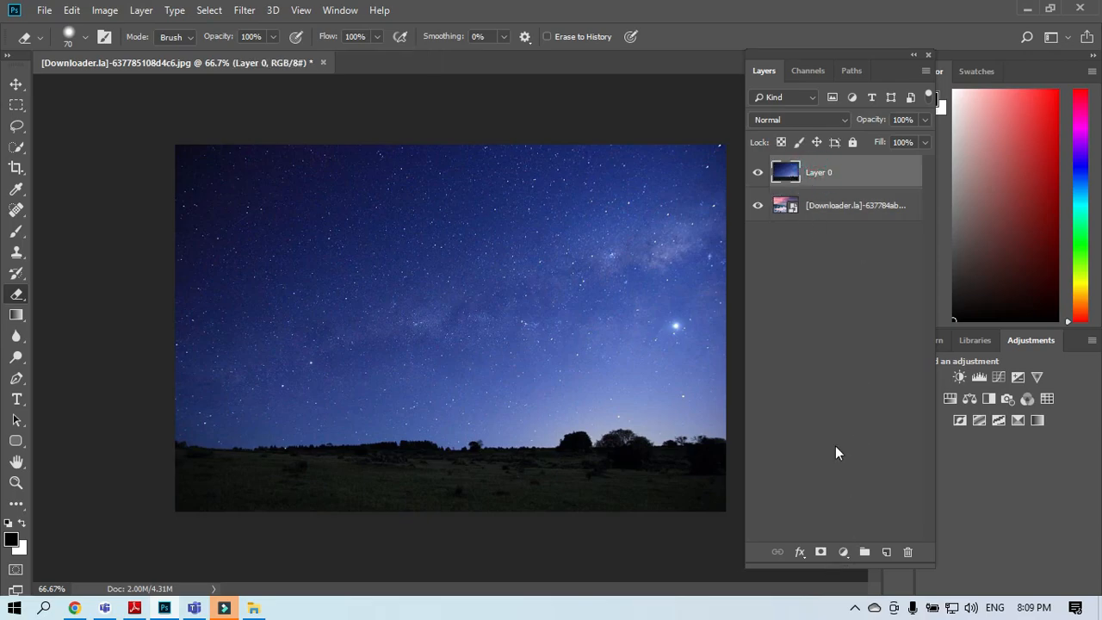
left_click(821, 552)
left_click(821, 552)
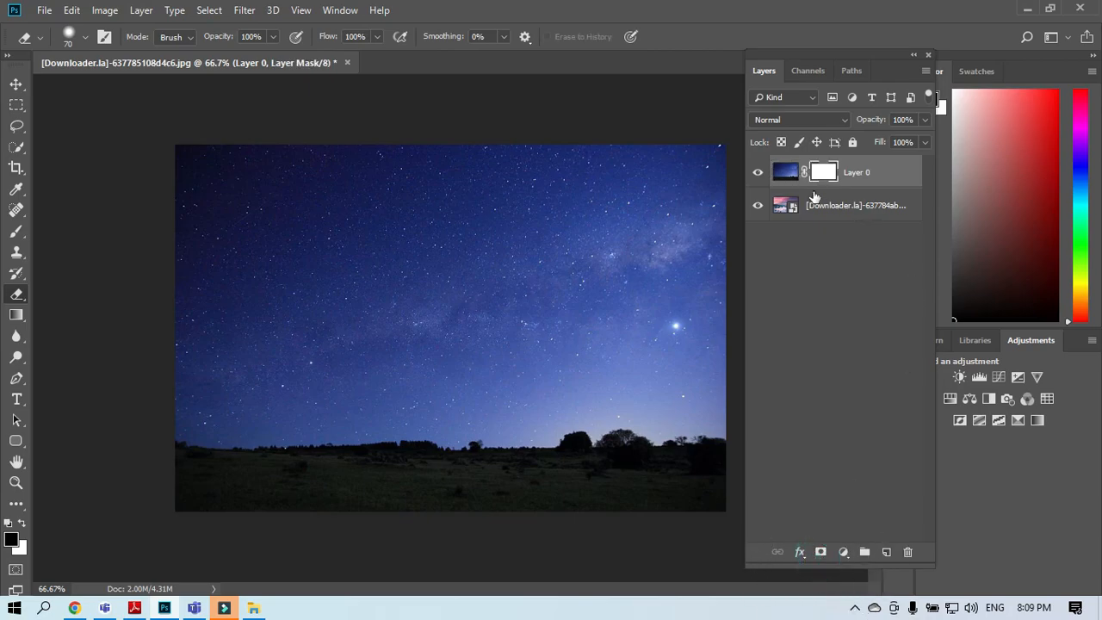
left_click(869, 174)
left_click(833, 174)
left_click(834, 174)
left_click(834, 174)
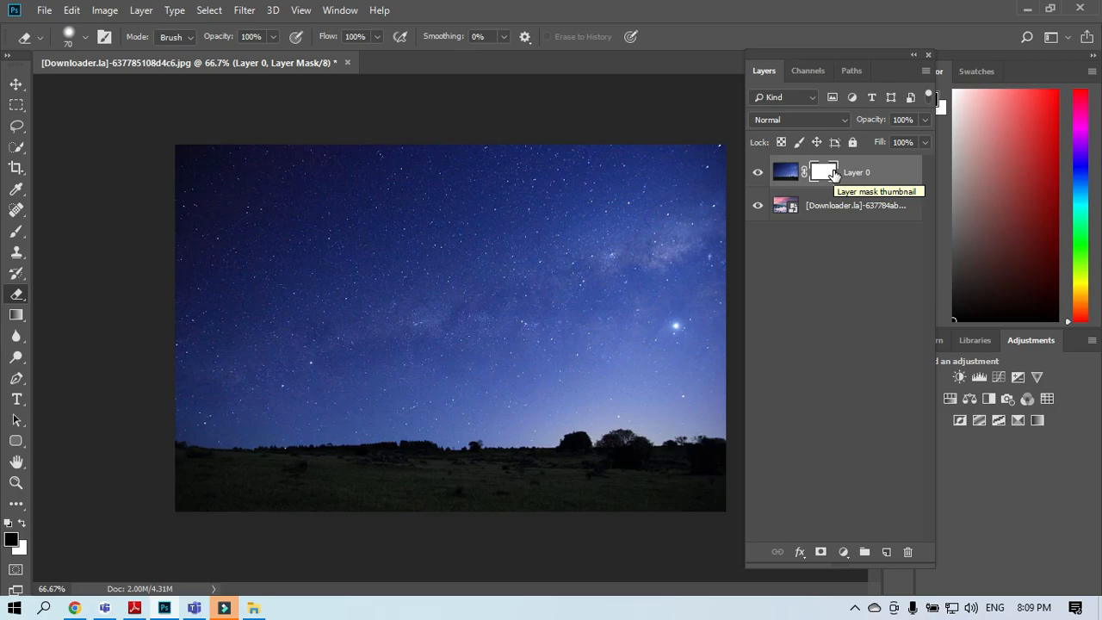
Set the layer thumbnails to the largest size in the Layers panel options
left_click(926, 70)
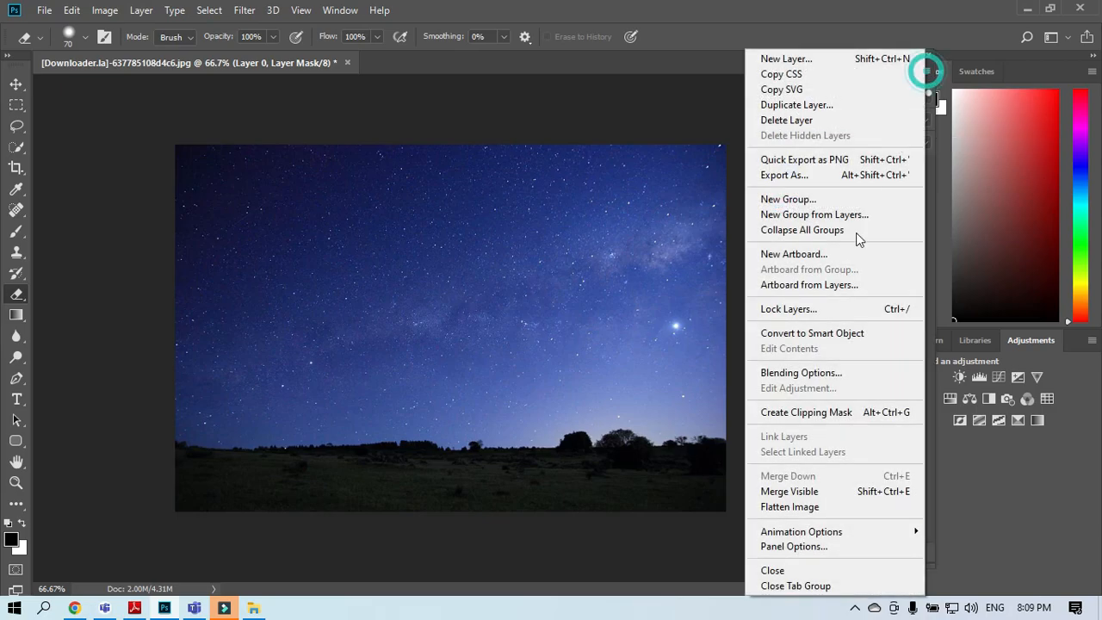
left_click(794, 547)
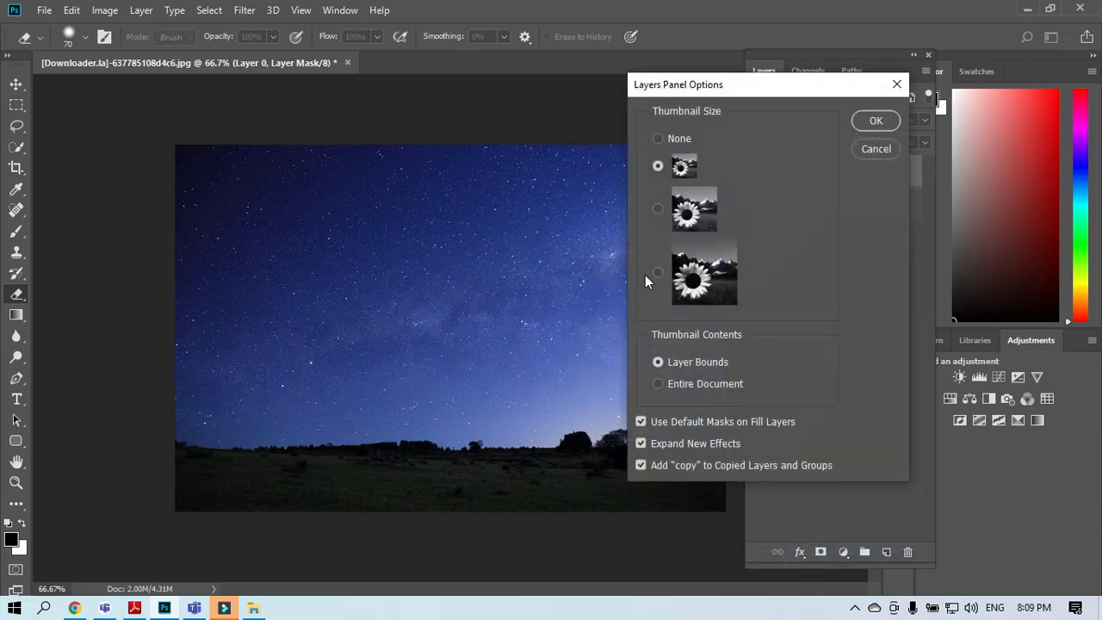
left_click(863, 121)
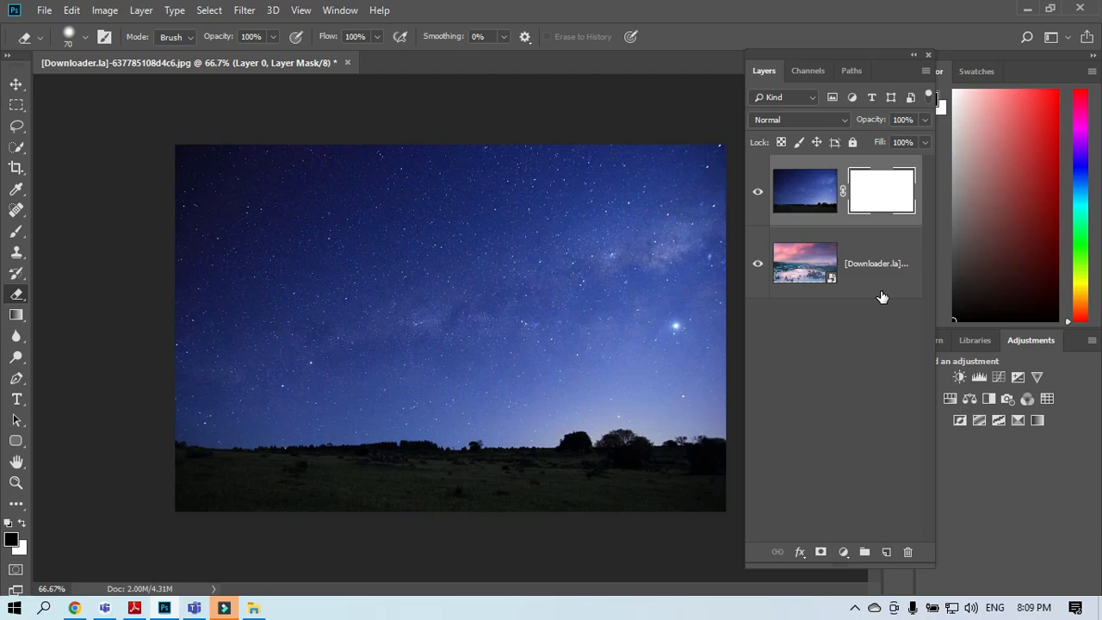
Paint black with a soft 133 px brush along the upper strip of Layer 0's mask to reveal the pink sky
left_click(805, 191)
left_click(804, 206)
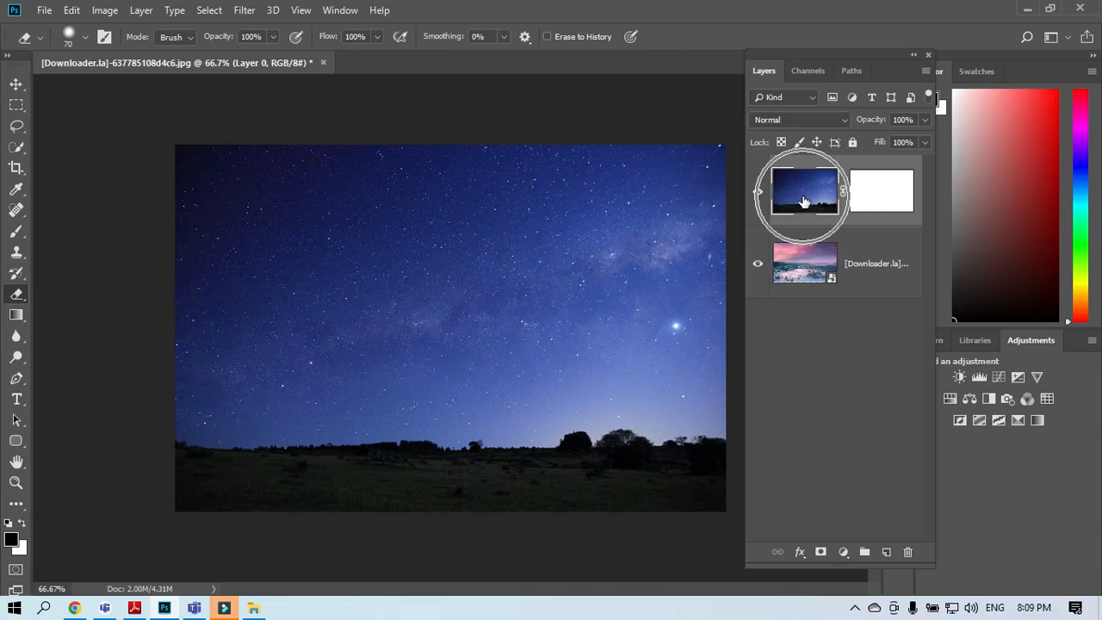
left_click(804, 201)
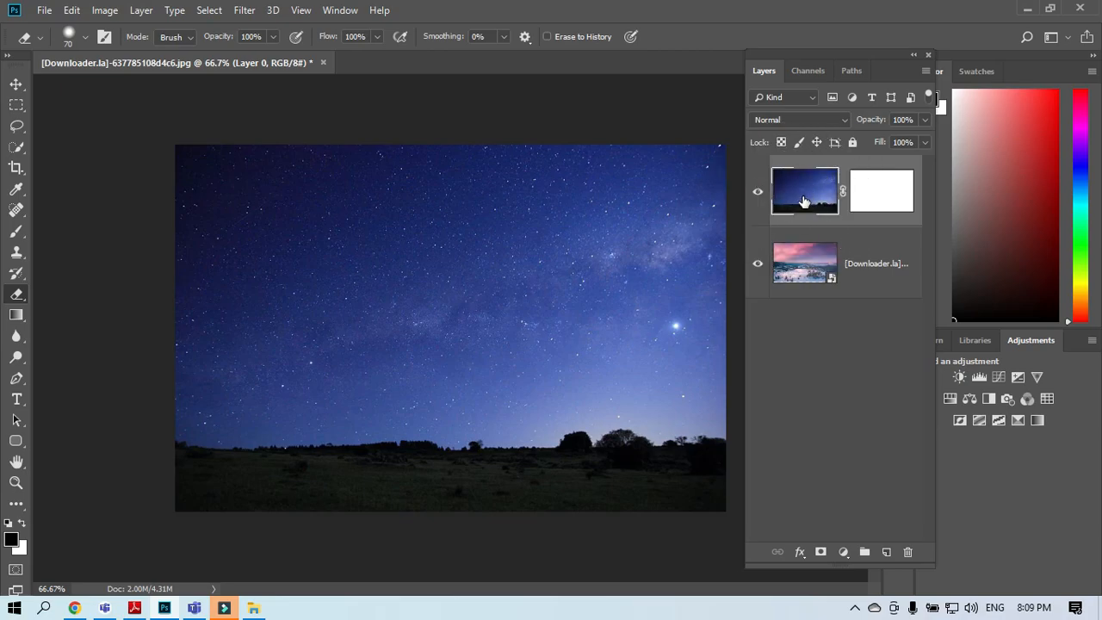
left_click(885, 199)
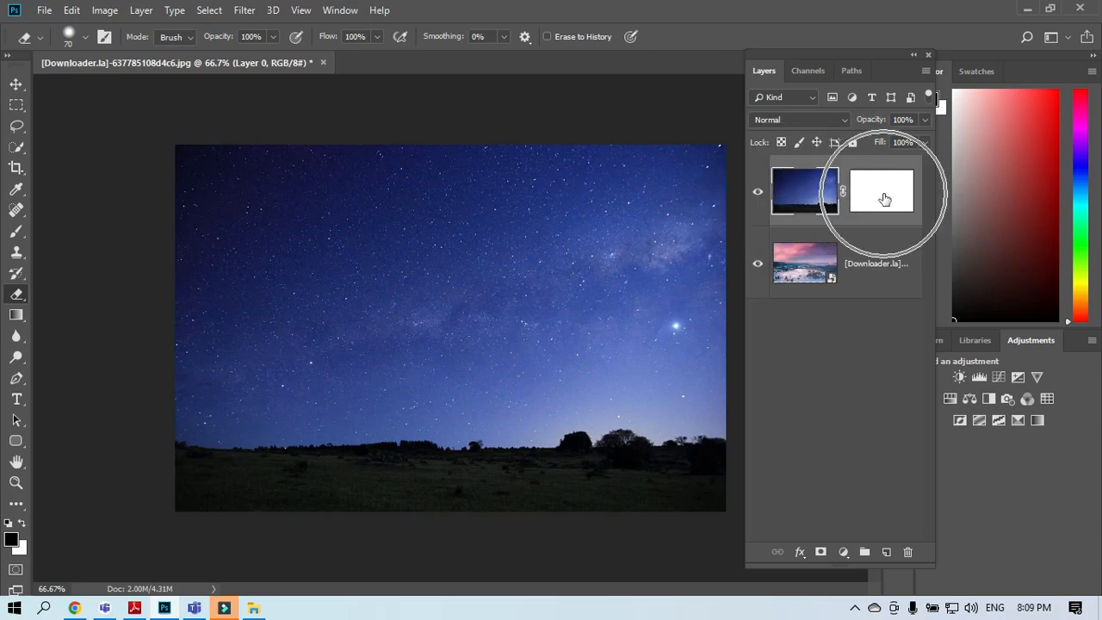
left_click(885, 199)
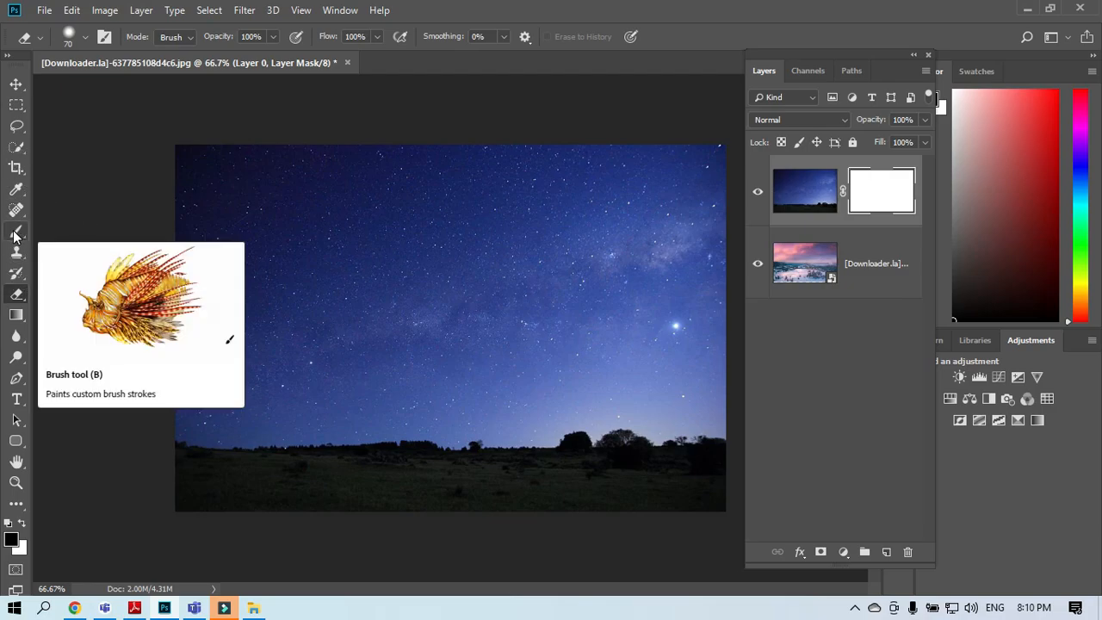
left_click_drag(17, 236, 17, 235)
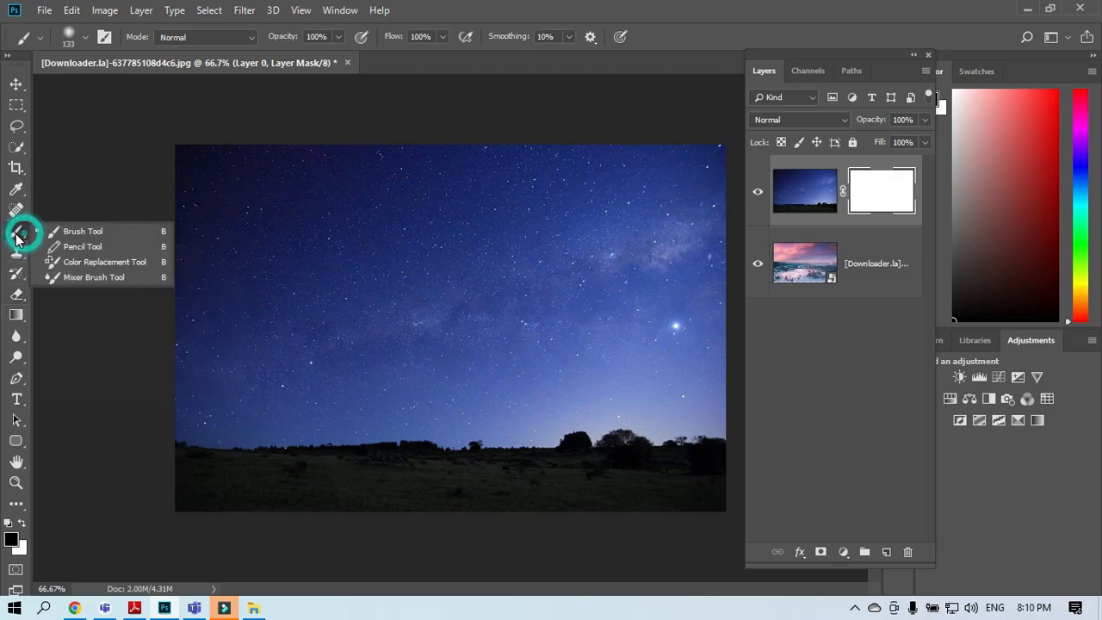
left_click(60, 233)
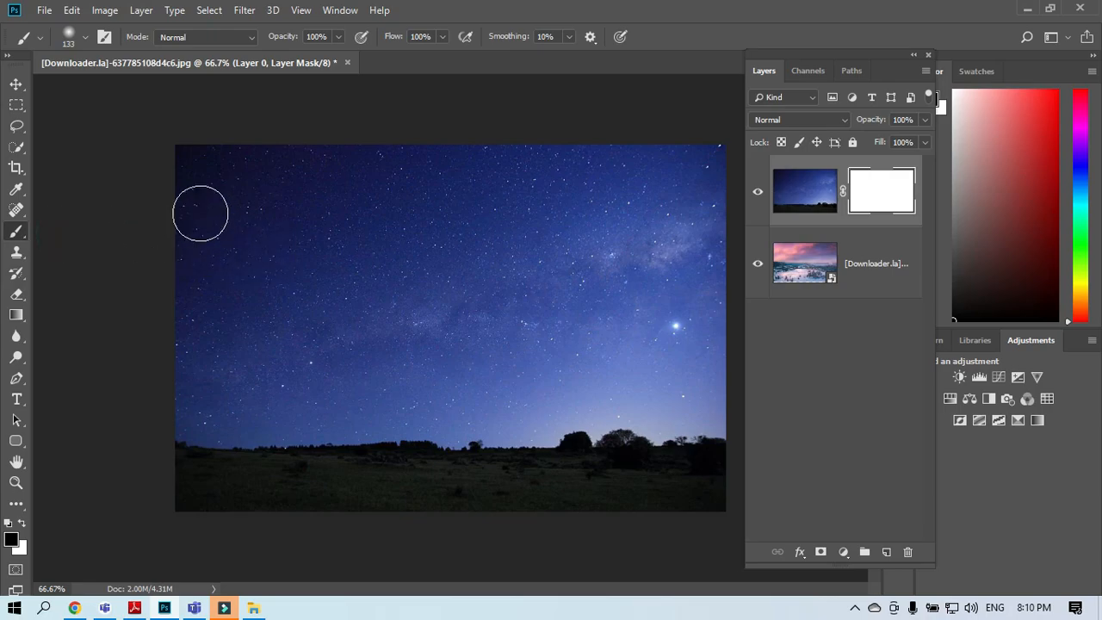
mouse_move(180, 163)
left_mouse_down()
mouse_move(720, 167)
mouse_move(658, 191)
mouse_move(193, 205)
mouse_move(290, 223)
left_mouse_up()
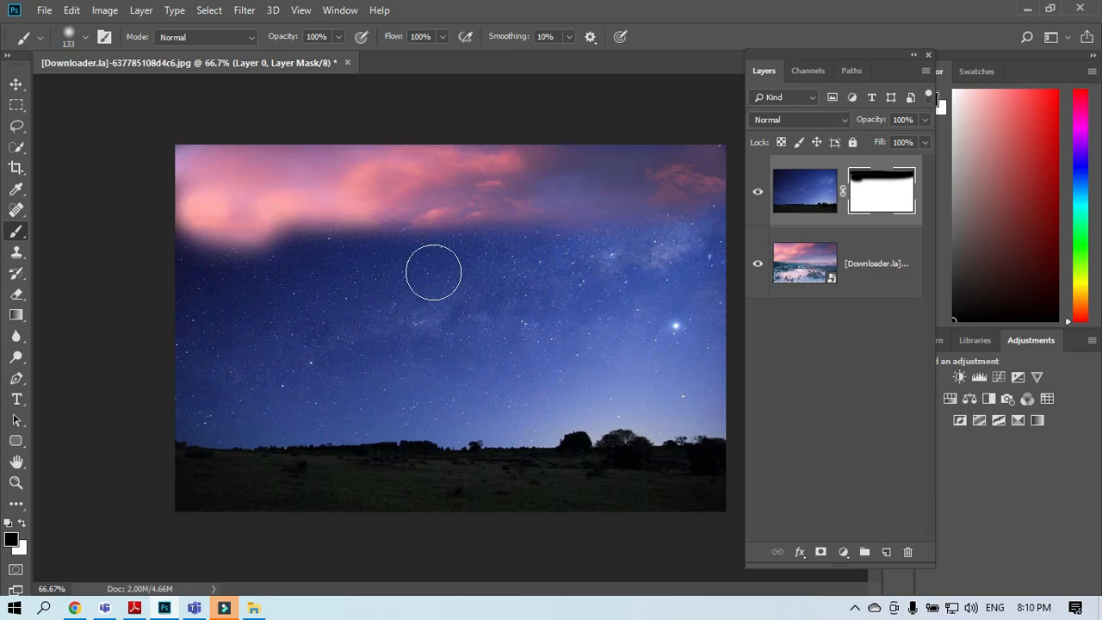
Continue painting Layer 0's mask black down to the night photo's horizon, exposing the snowy landscape beneath
left_click(884, 199)
left_click(883, 199)
left_click(888, 181)
left_click(888, 181)
left_click(888, 181)
mouse_move(701, 184)
left_mouse_down()
mouse_move(546, 234)
mouse_move(192, 234)
mouse_move(291, 259)
mouse_move(672, 247)
mouse_move(625, 278)
mouse_move(201, 286)
mouse_move(560, 300)
mouse_move(738, 266)
mouse_move(542, 320)
mouse_move(188, 313)
mouse_move(393, 353)
mouse_move(687, 353)
mouse_move(711, 377)
mouse_move(585, 392)
mouse_move(201, 374)
mouse_move(212, 404)
mouse_move(353, 426)
mouse_move(538, 414)
mouse_move(680, 422)
mouse_move(724, 405)
left_mouse_up()
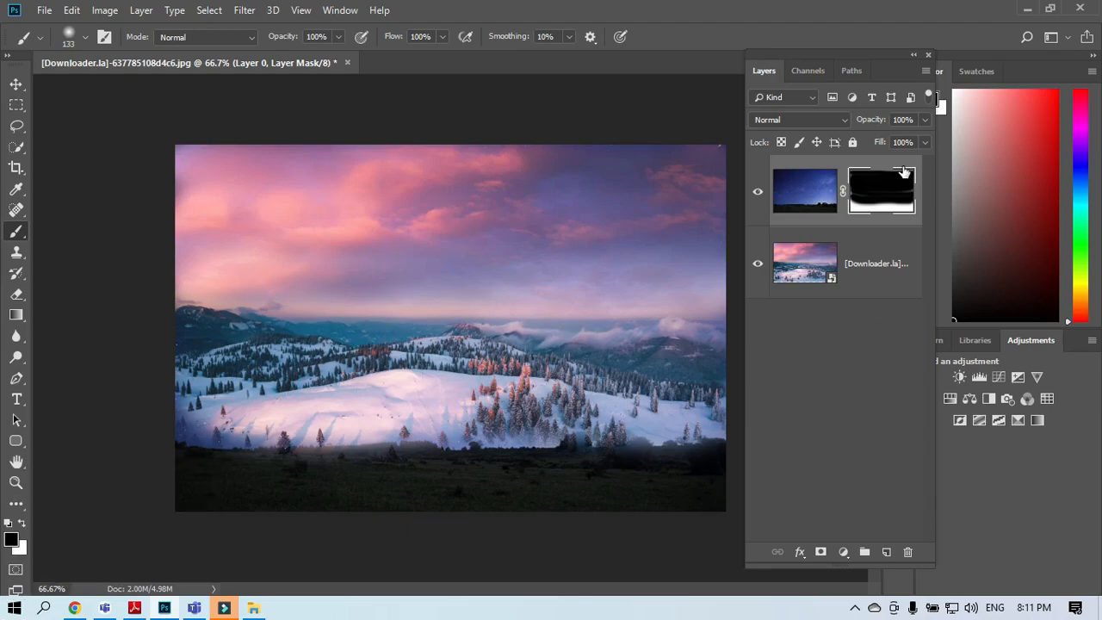
Make white the painting colour and repaint Layer 0's mask to bring back the whole night sky
left_click(22, 525)
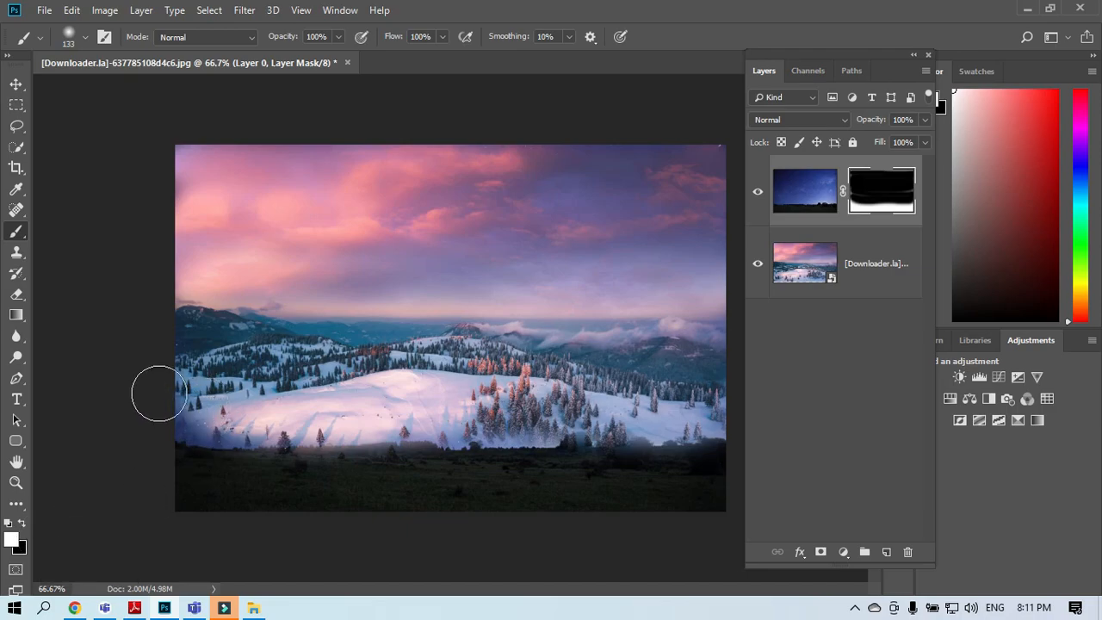
mouse_move(174, 414)
left_mouse_down()
mouse_move(430, 416)
mouse_move(249, 439)
mouse_move(258, 435)
left_mouse_up()
mouse_move(507, 429)
left_mouse_down()
mouse_move(727, 421)
mouse_move(368, 411)
mouse_move(688, 389)
mouse_move(750, 374)
mouse_move(230, 365)
mouse_move(716, 340)
mouse_move(594, 340)
mouse_move(213, 380)
mouse_move(174, 397)
mouse_move(372, 374)
mouse_move(186, 316)
mouse_move(324, 334)
mouse_move(194, 300)
mouse_move(478, 299)
mouse_move(348, 271)
mouse_move(309, 309)
mouse_move(330, 185)
mouse_move(176, 165)
mouse_move(229, 221)
mouse_move(223, 212)
mouse_move(184, 277)
mouse_move(206, 140)
mouse_move(448, 170)
mouse_move(726, 169)
mouse_move(242, 166)
mouse_move(561, 221)
mouse_move(709, 222)
mouse_move(241, 195)
mouse_move(652, 274)
mouse_move(564, 323)
mouse_move(385, 333)
mouse_move(660, 280)
mouse_move(713, 186)
mouse_move(702, 362)
mouse_move(717, 198)
mouse_move(706, 163)
left_mouse_up()
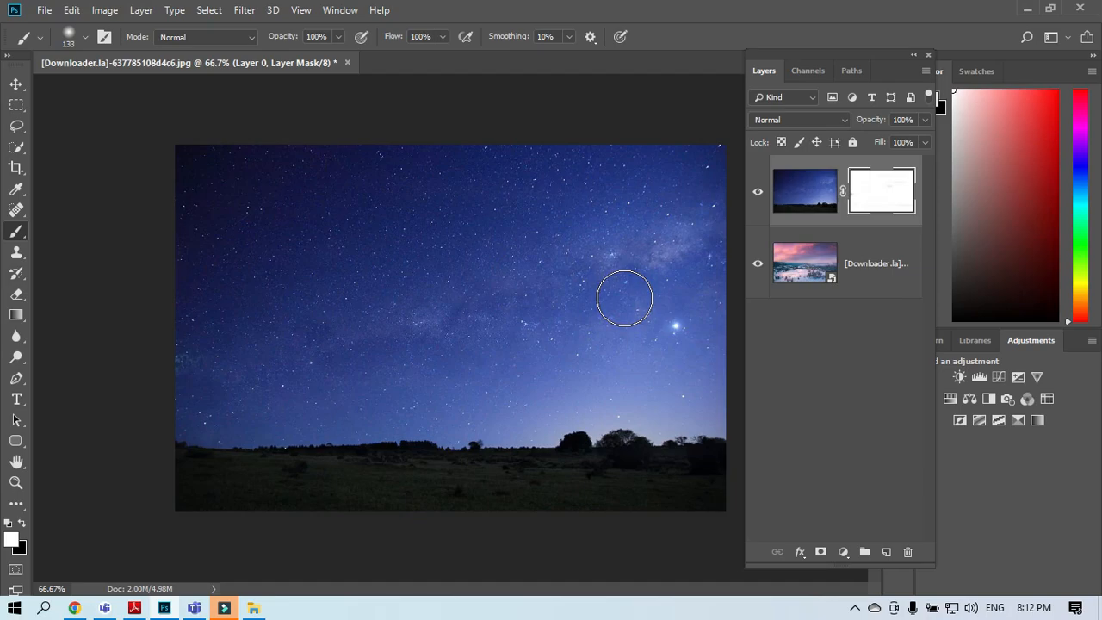
Close the night sky document without saving and open the food image [Downloader.la]-63779b47afcd2 from the Lecture 06 folder
left_click(347, 62)
left_click(546, 248)
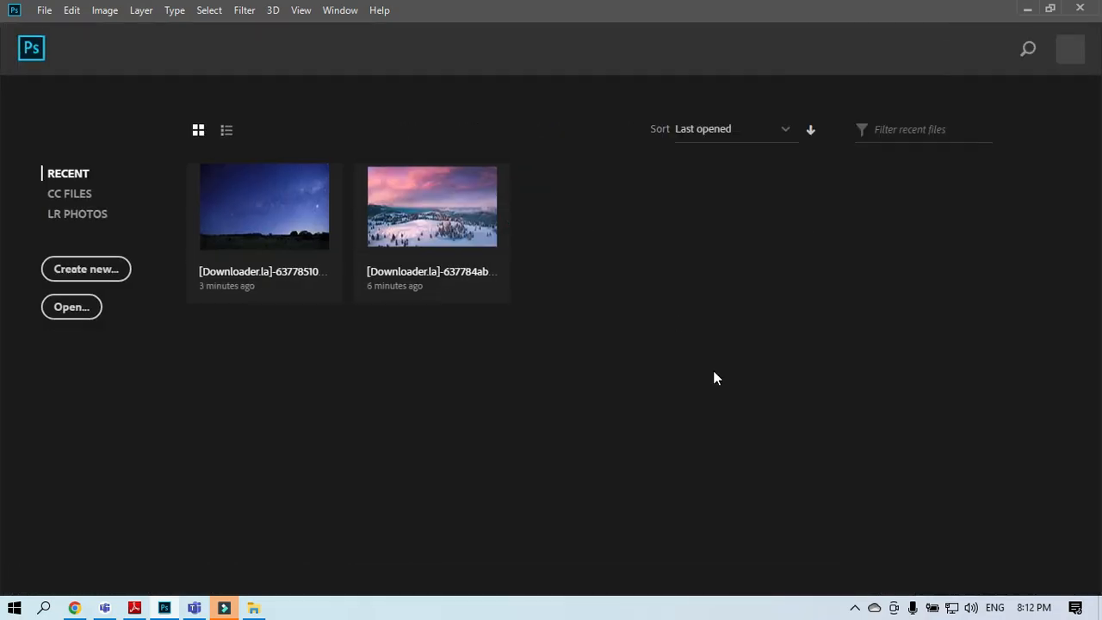
left_click(1023, 13)
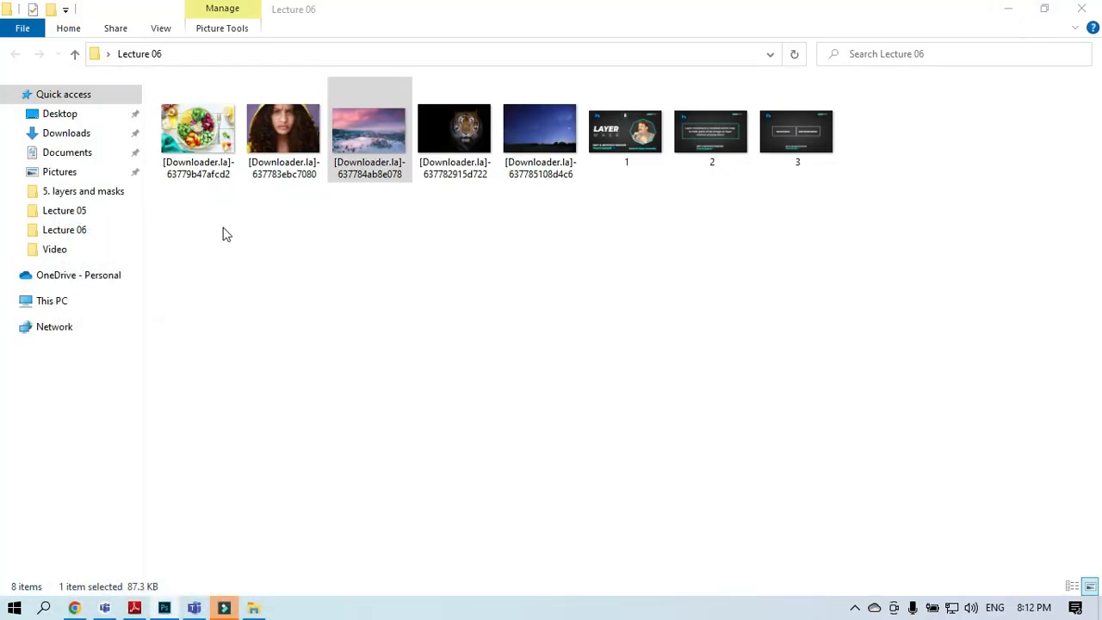
left_click_drag(190, 133, 449, 426)
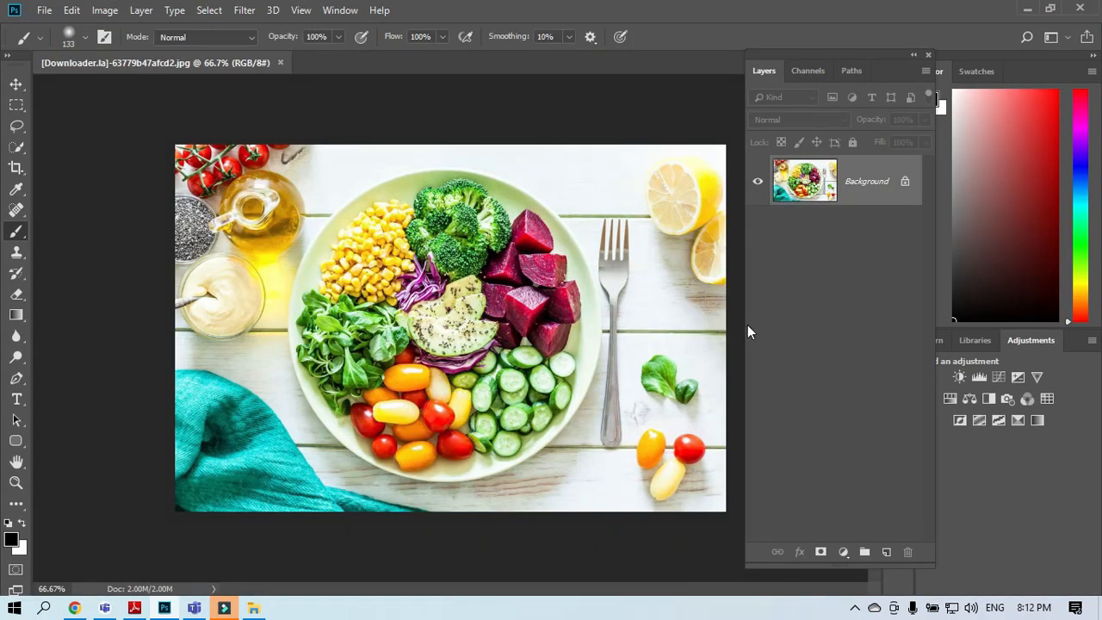
Unlock the food photo's Background layer and add an empty layer above it
left_click(906, 184)
left_click(906, 184)
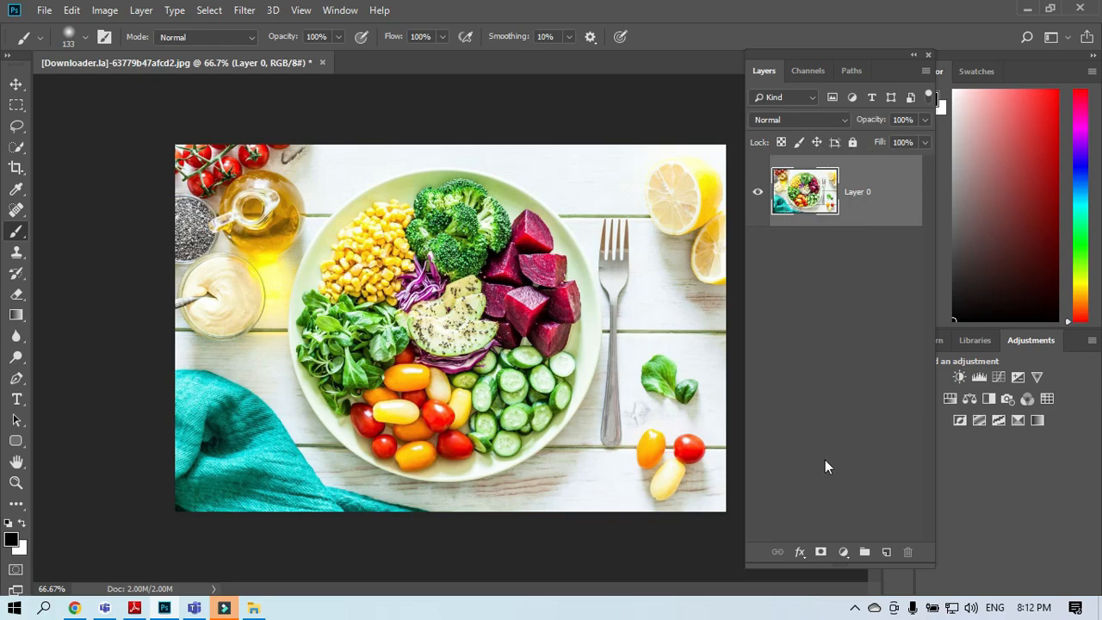
left_click(888, 553)
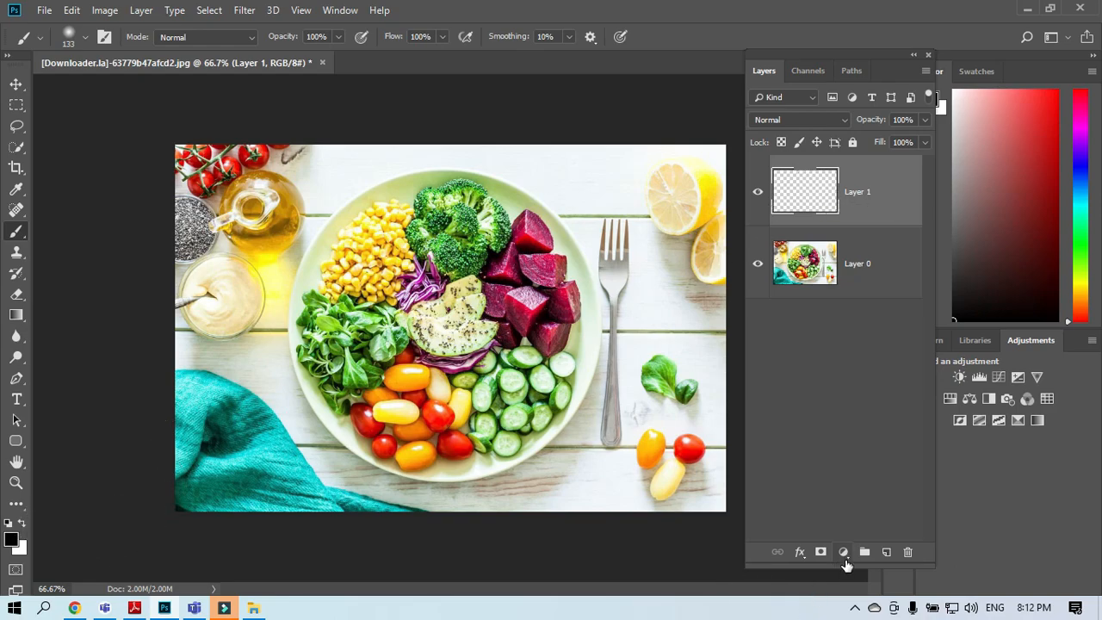
Replace the empty layer with a Solid Color fill layer in dark green
left_click(800, 553)
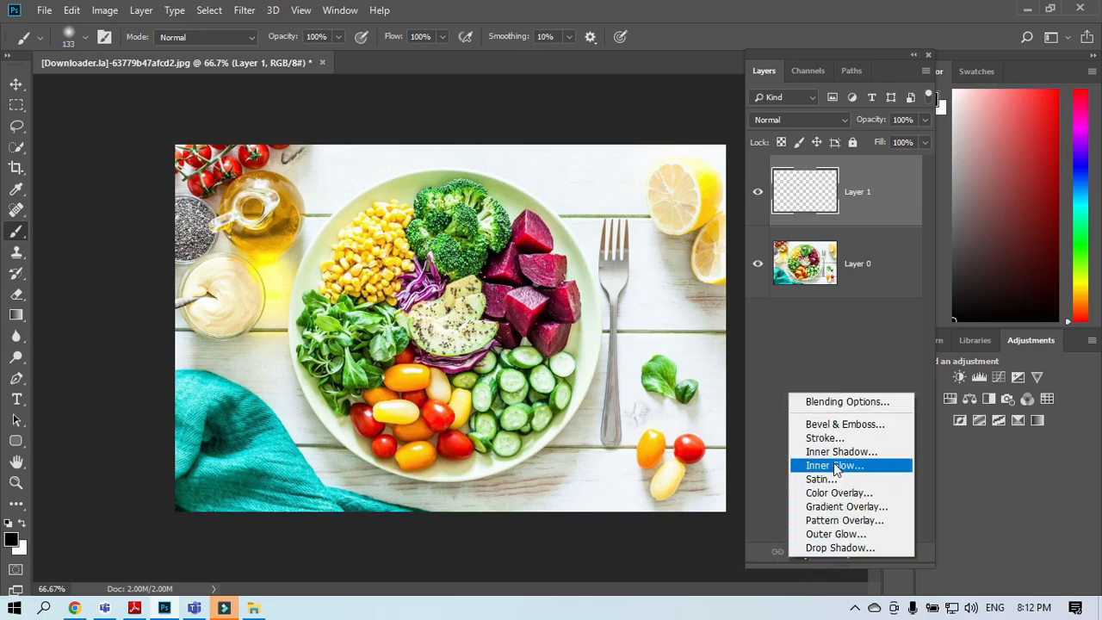
left_click(913, 346)
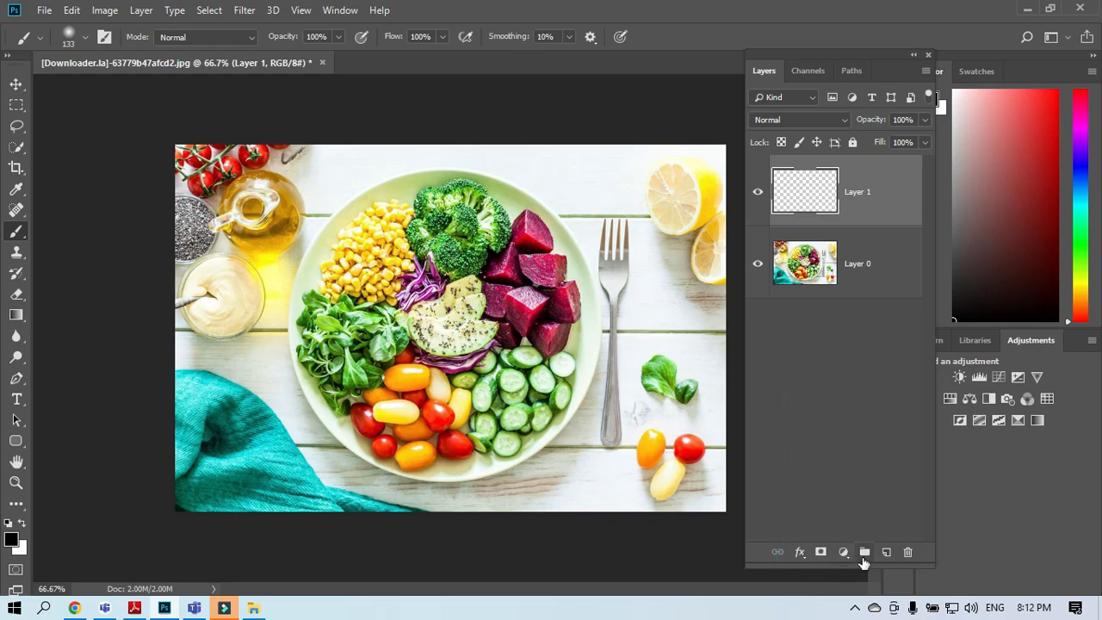
left_click(844, 552)
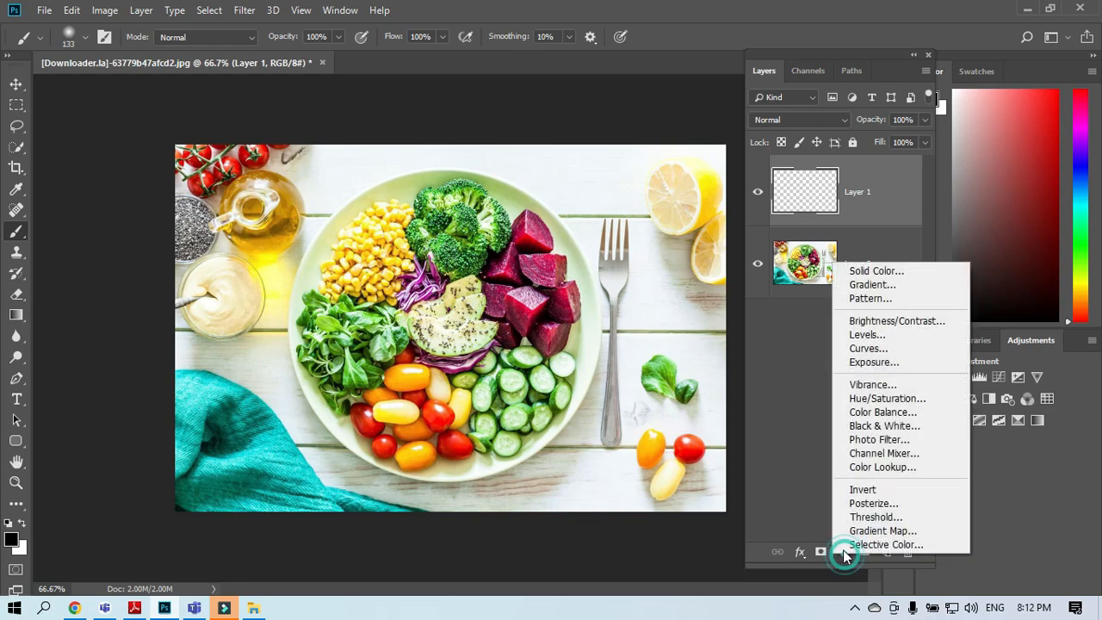
left_click(872, 270)
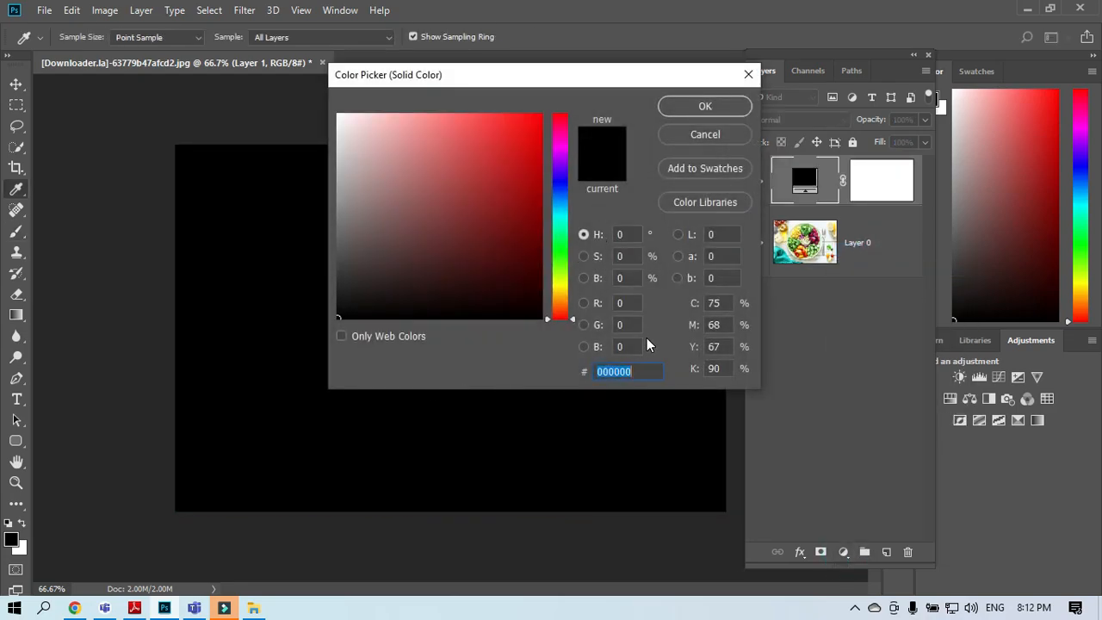
left_click(519, 153)
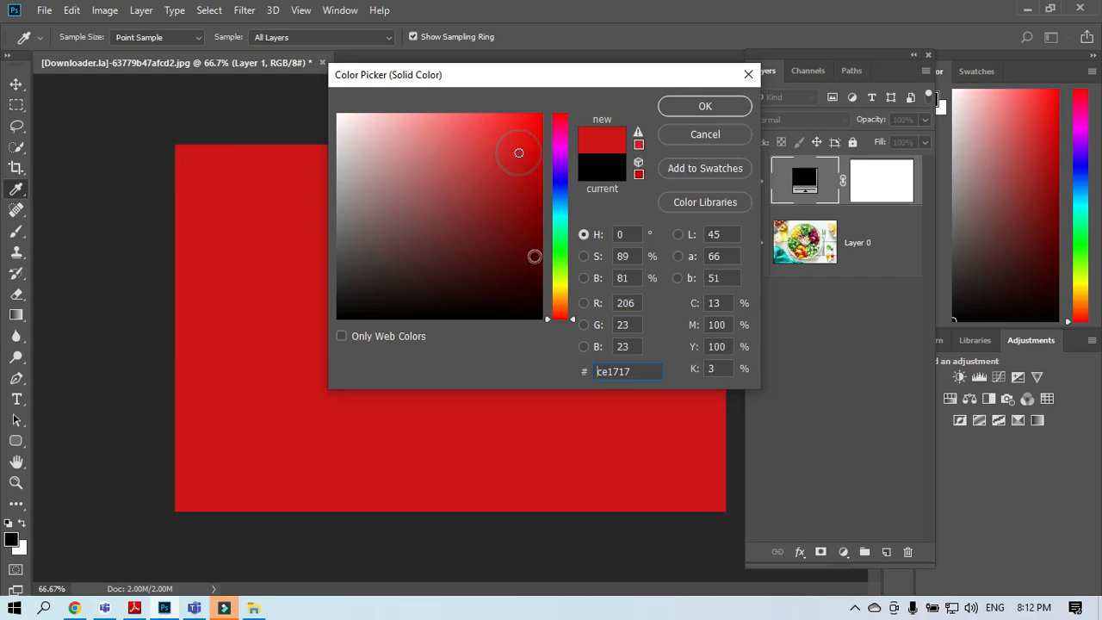
left_click(561, 265)
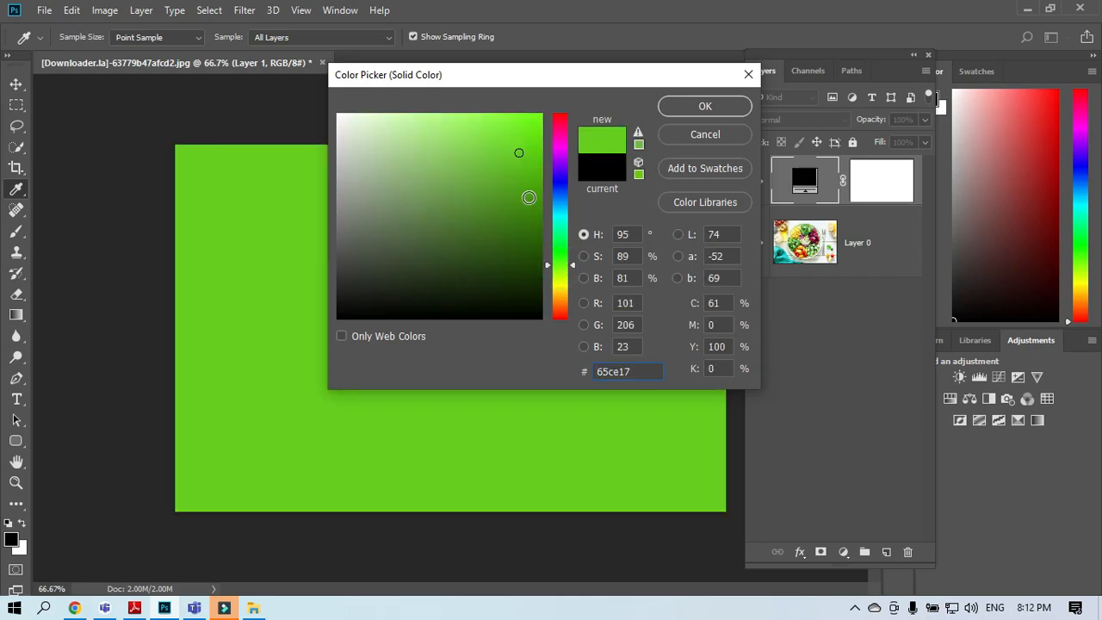
left_click(536, 195)
mouse_move(520, 209)
left_mouse_down()
mouse_move(500, 217)
mouse_move(497, 238)
left_mouse_up()
left_click(702, 107)
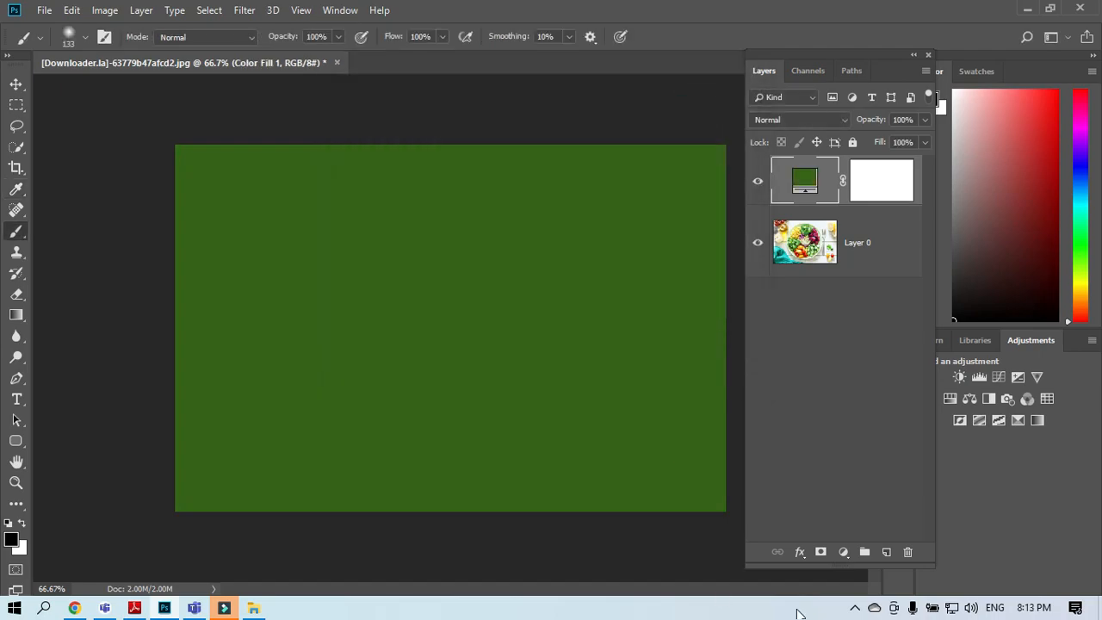
Move Layer 0 above the green fill layer and add a layer mask to Layer 0
left_click_drag(882, 258, 857, 215)
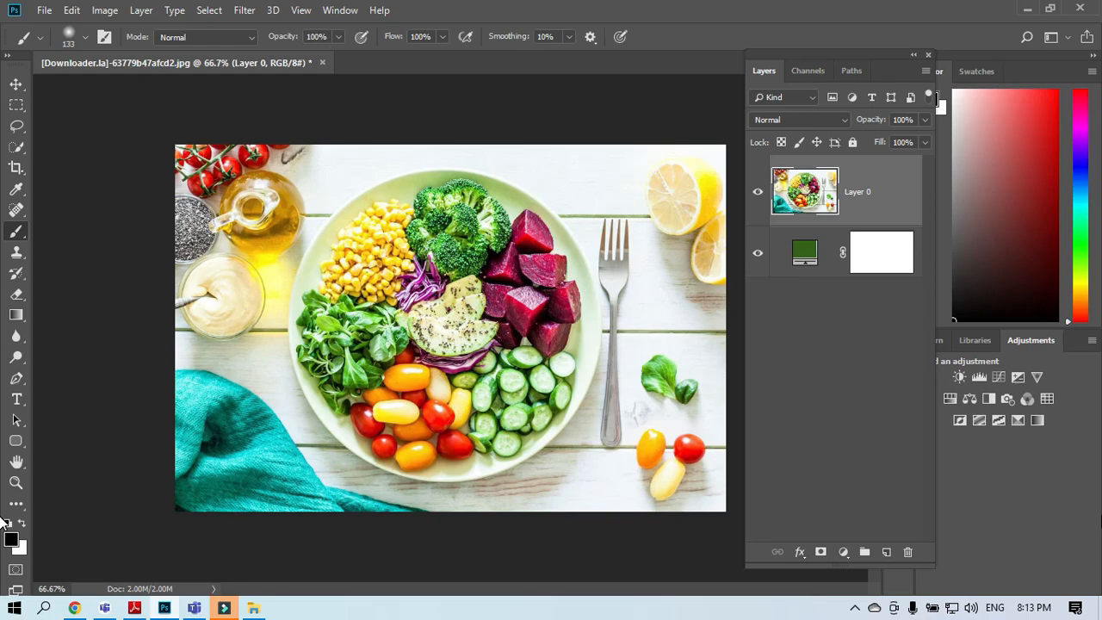
left_click(963, 290)
left_click(869, 207)
left_click(868, 208)
left_click(868, 208)
left_click(821, 552)
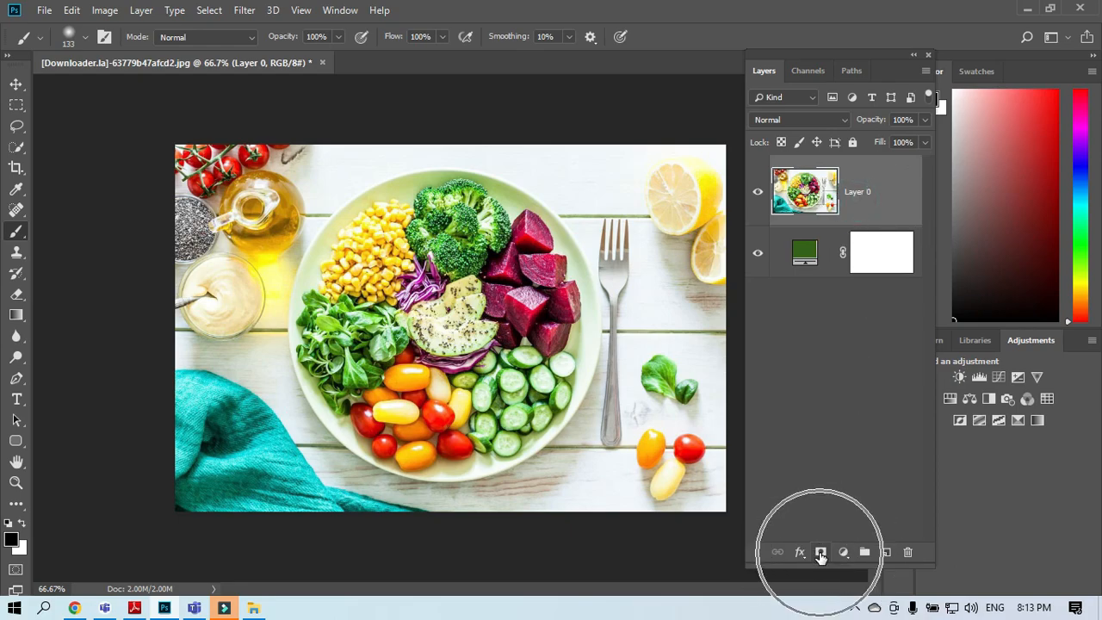
left_click(880, 199)
left_click(881, 199)
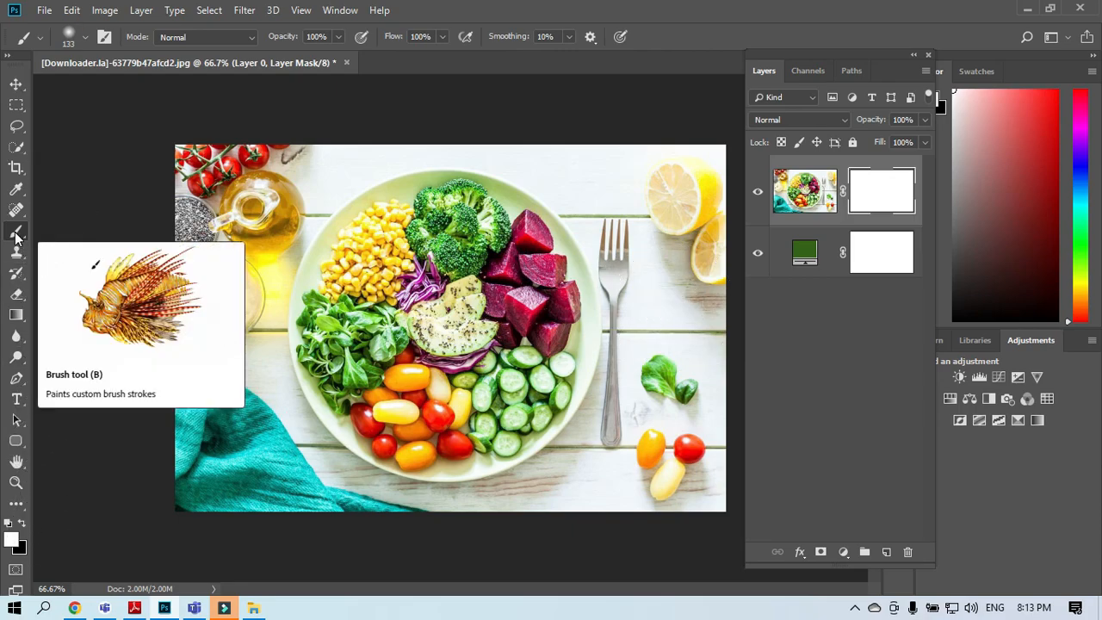
Paint Layer 0's mask black to the right of the plate, revealing the green fill up to the plate's edge
left_click(20, 523)
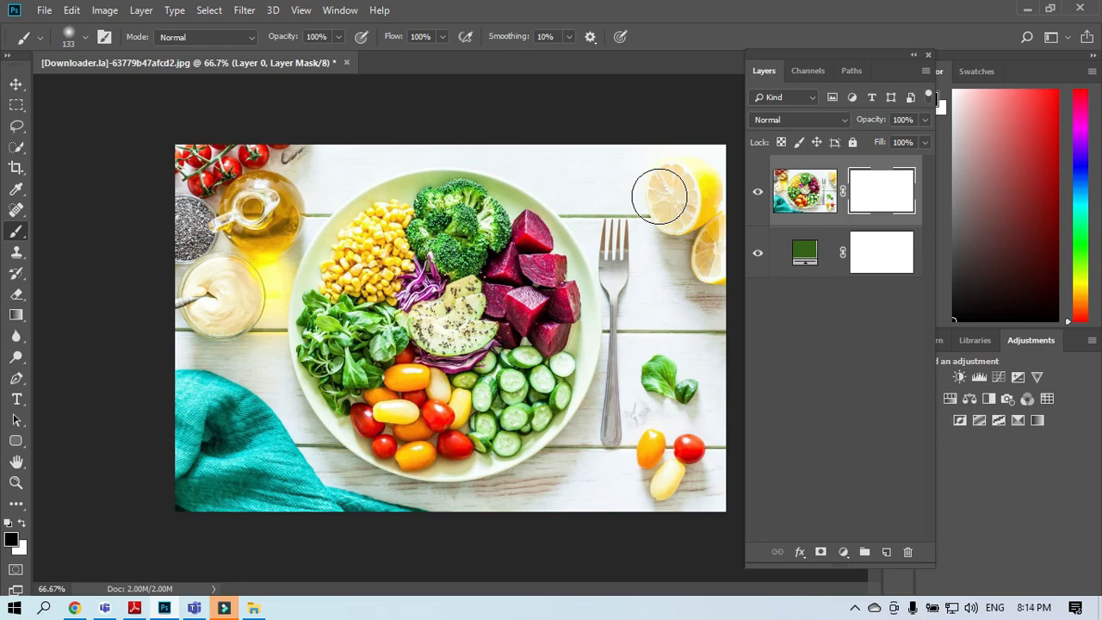
mouse_move(726, 166)
left_mouse_down()
mouse_move(590, 168)
mouse_move(610, 160)
mouse_move(715, 207)
mouse_move(706, 319)
mouse_move(603, 137)
mouse_move(620, 172)
left_mouse_up()
mouse_move(656, 204)
left_mouse_down()
mouse_move(705, 251)
mouse_move(711, 321)
mouse_move(692, 304)
mouse_move(676, 190)
mouse_move(716, 525)
mouse_move(676, 266)
mouse_move(717, 517)
mouse_move(733, 420)
mouse_move(733, 293)
mouse_move(696, 446)
mouse_move(652, 509)
mouse_move(659, 288)
left_mouse_up()
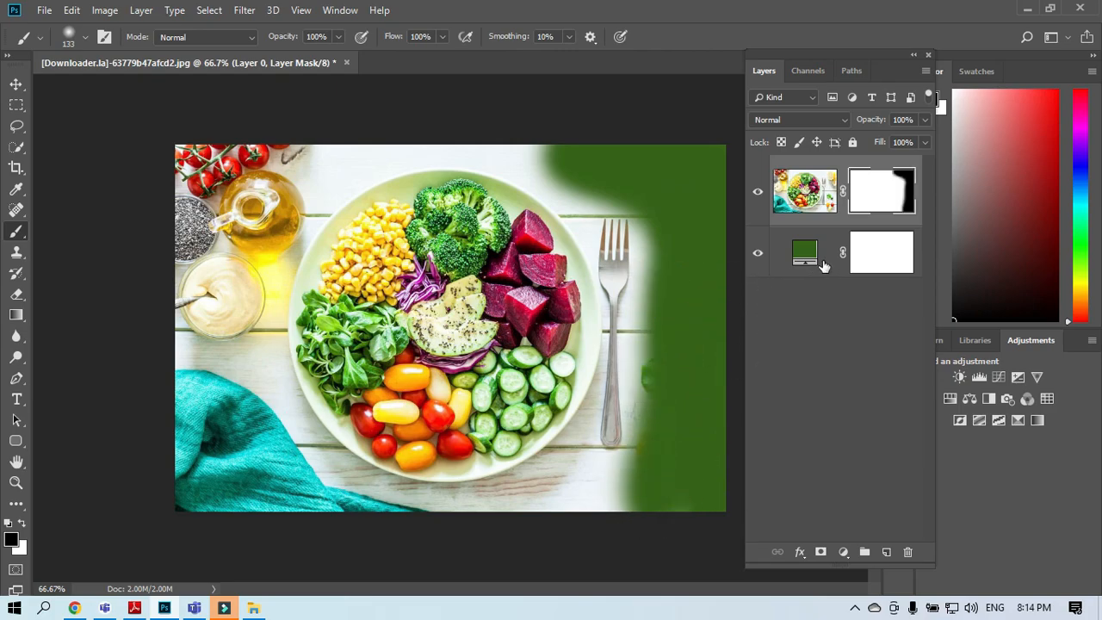
mouse_move(625, 175)
left_mouse_down()
mouse_move(648, 248)
mouse_move(655, 383)
mouse_move(642, 459)
mouse_move(583, 505)
mouse_move(620, 451)
mouse_move(660, 278)
mouse_move(608, 458)
mouse_move(632, 359)
mouse_move(640, 221)
mouse_move(639, 302)
mouse_move(611, 206)
mouse_move(580, 161)
mouse_move(509, 135)
mouse_move(647, 217)
mouse_move(537, 144)
mouse_move(634, 282)
mouse_move(594, 197)
mouse_move(639, 359)
mouse_move(603, 484)
mouse_move(570, 515)
left_mouse_up()
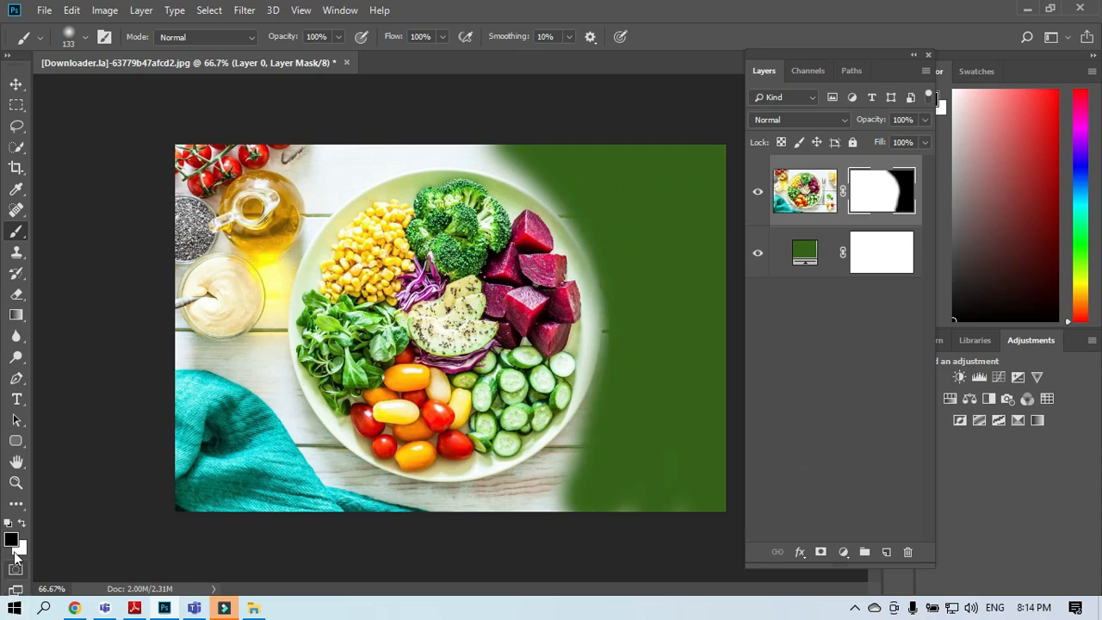
Repaint Layer 0's mask white beside the plate to restore the photo, and try removing the mask before cancelling
left_click(21, 525)
mouse_move(484, 161)
left_mouse_down()
mouse_move(659, 159)
mouse_move(692, 178)
mouse_move(660, 190)
mouse_move(726, 293)
mouse_move(608, 304)
mouse_move(691, 307)
mouse_move(680, 562)
mouse_move(566, 456)
mouse_move(638, 465)
left_mouse_up()
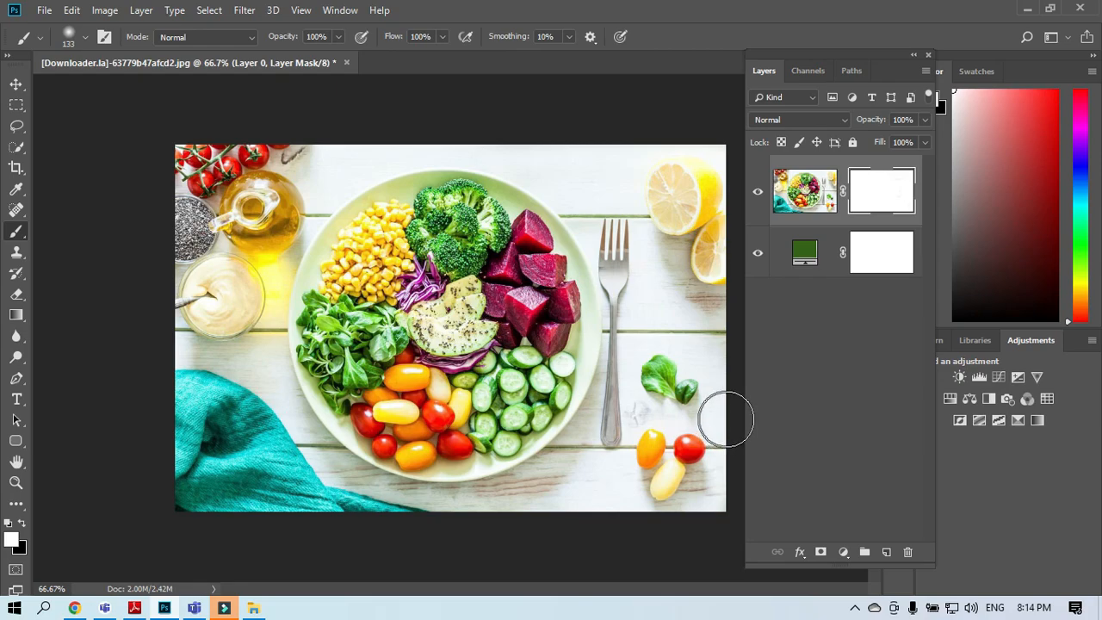
left_click_drag(887, 191, 908, 552)
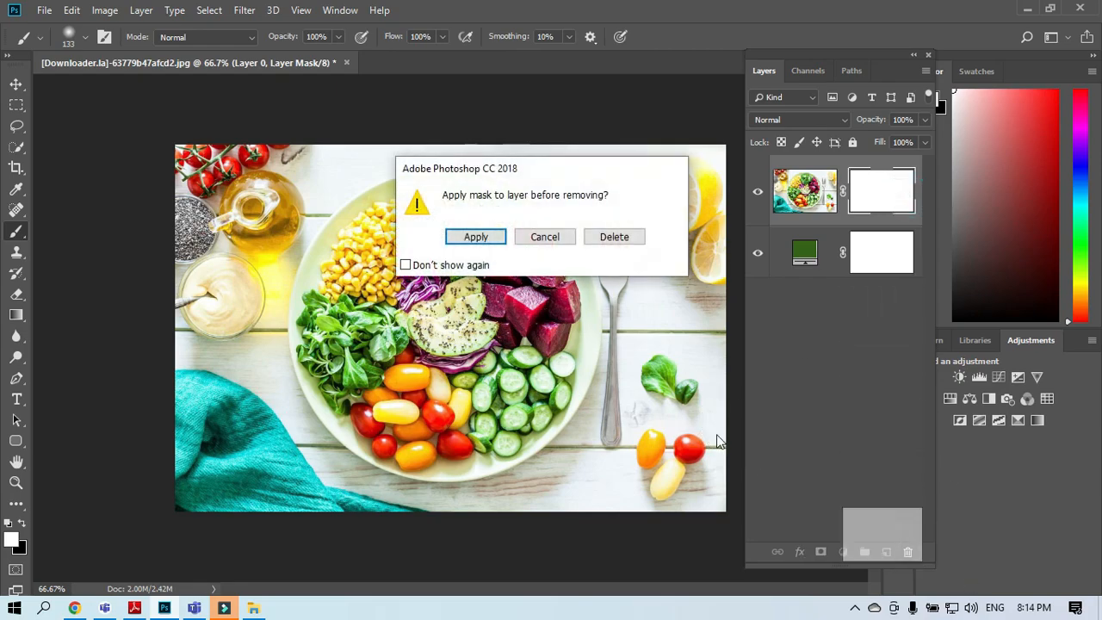
left_click(526, 237)
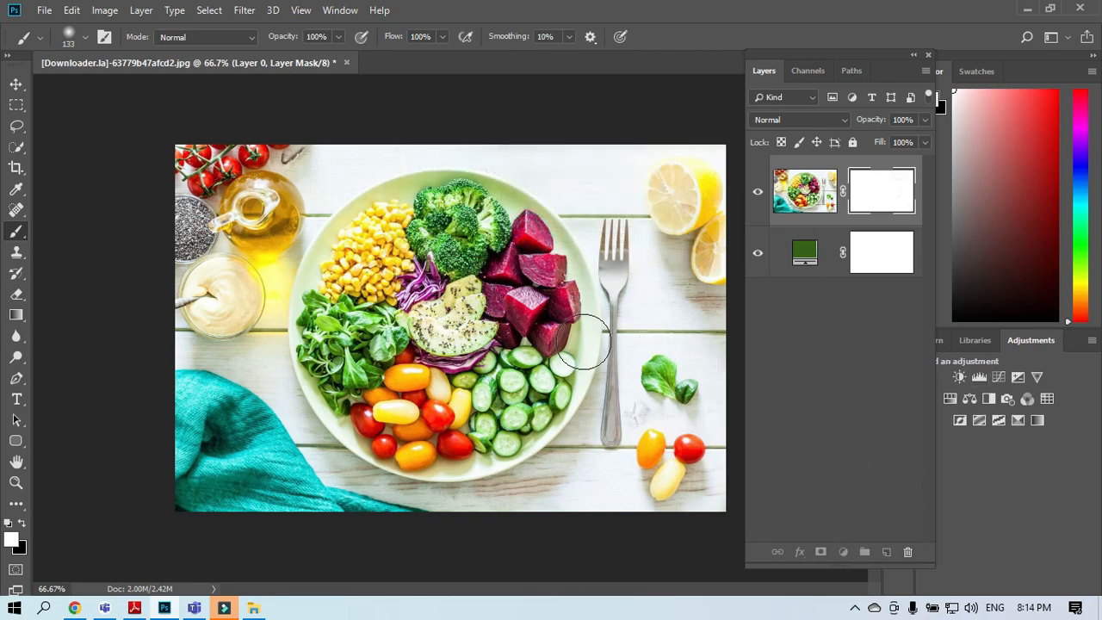
left_click(22, 150)
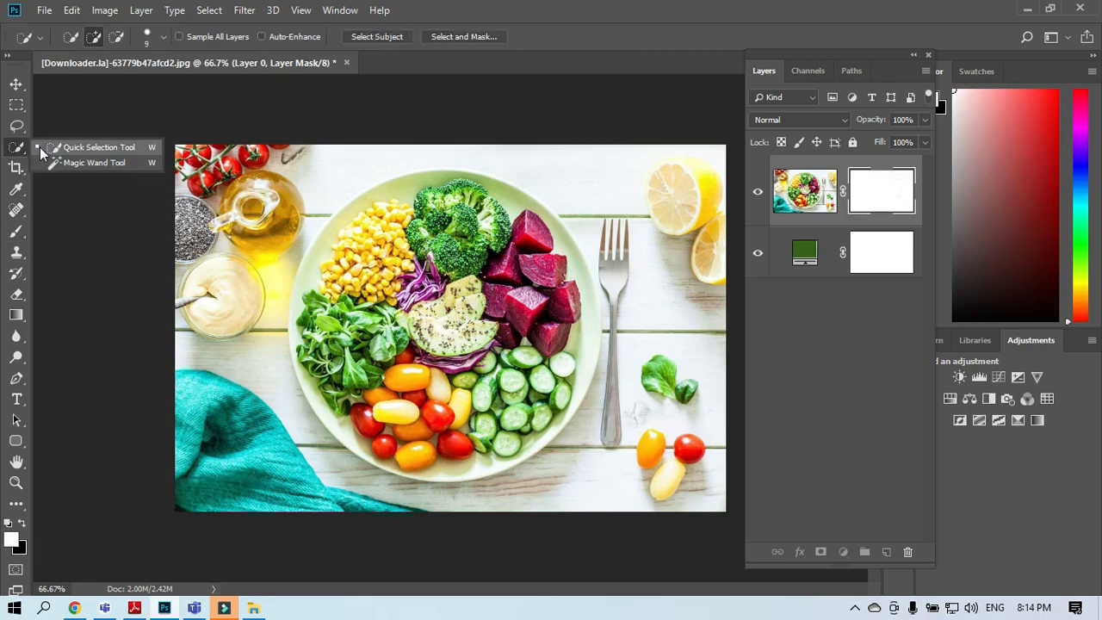
left_click(47, 146)
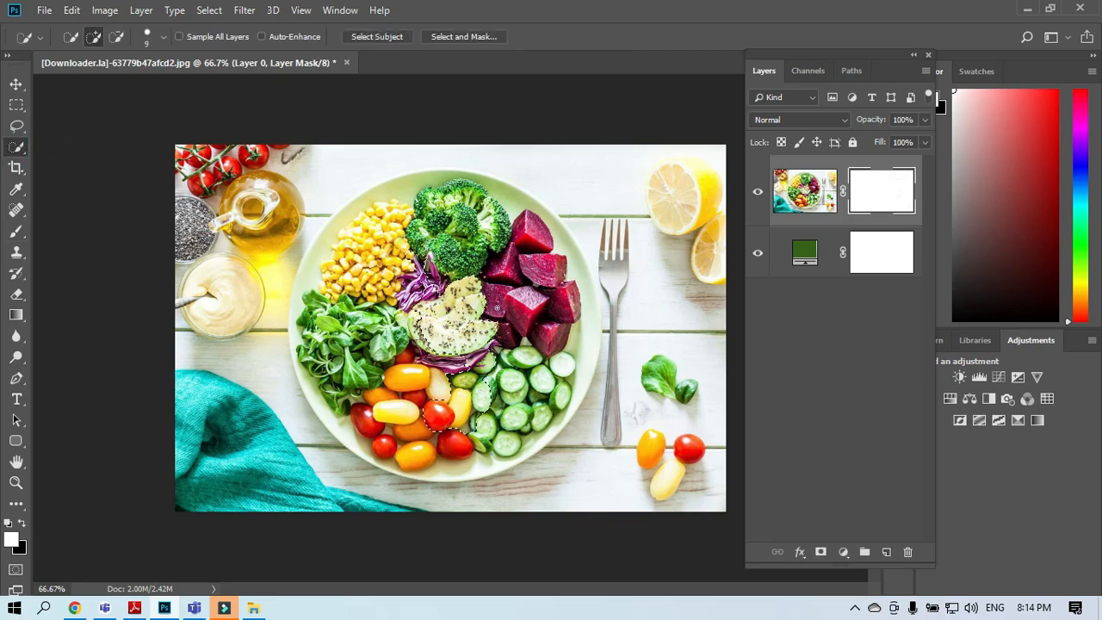
key("ctrl+d")
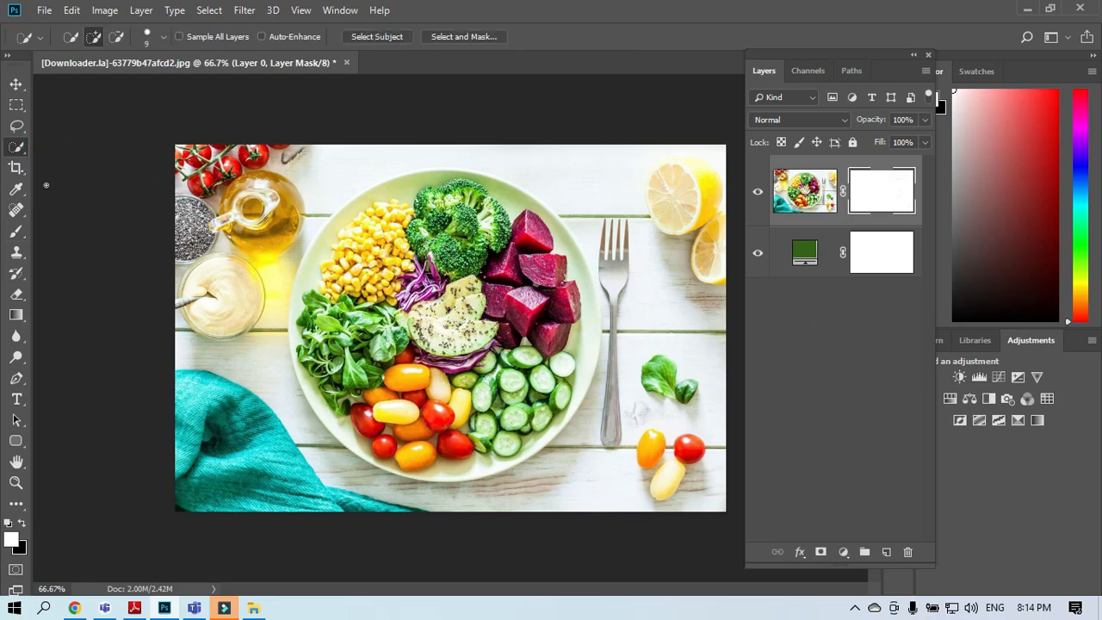
Draw an elliptical selection from the plate's centre that fits the plate's outer edge
right_click(24, 105)
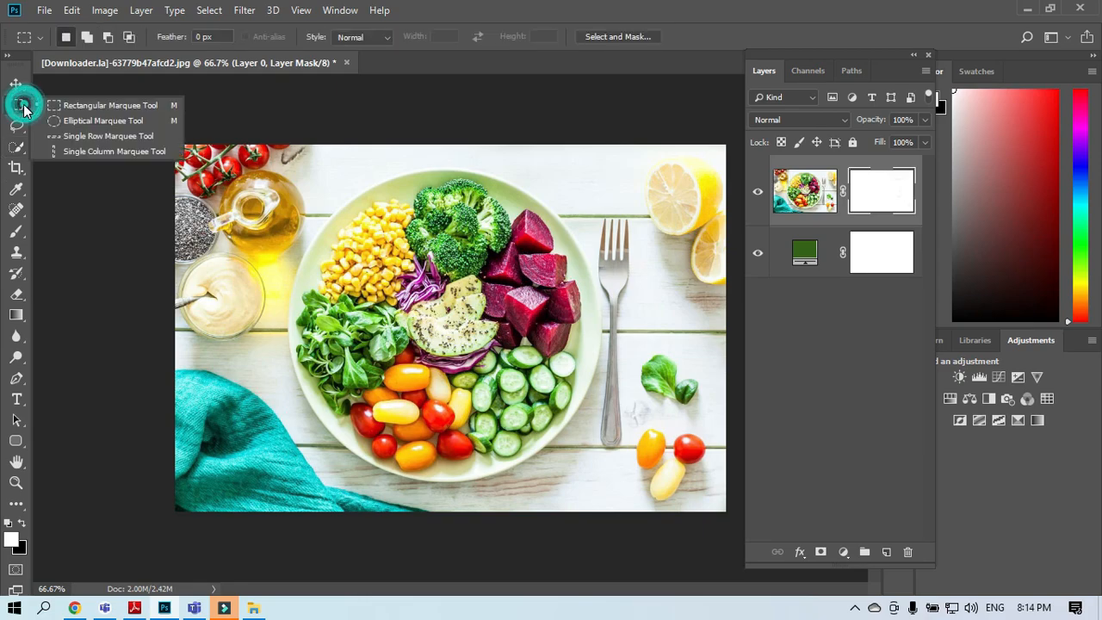
left_click(76, 123)
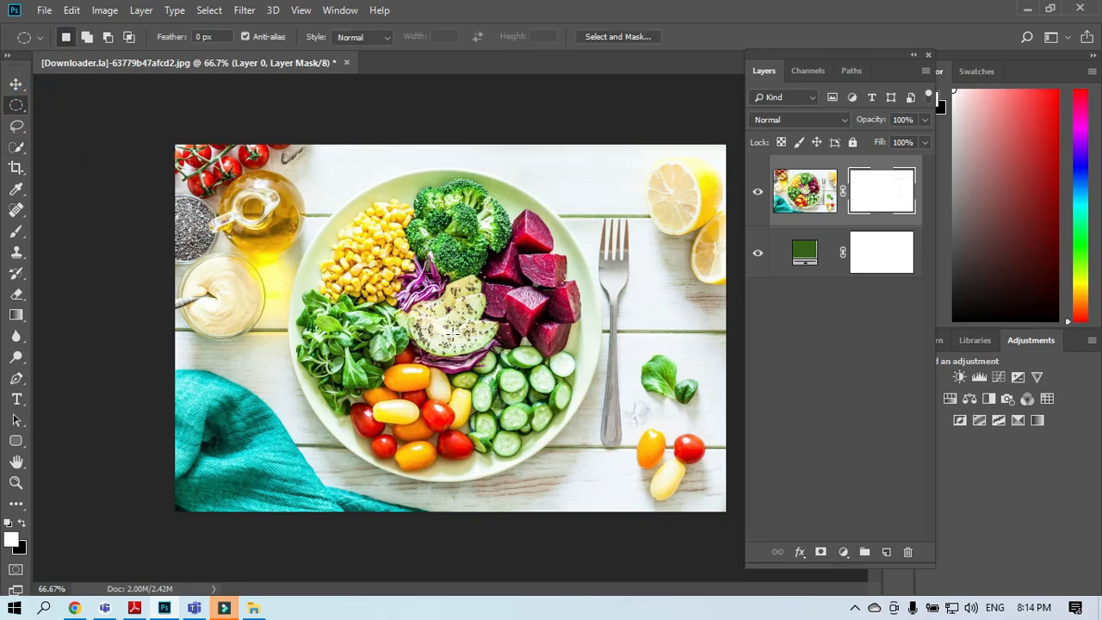
left_click_drag(451, 330, 601, 531)
key("space")
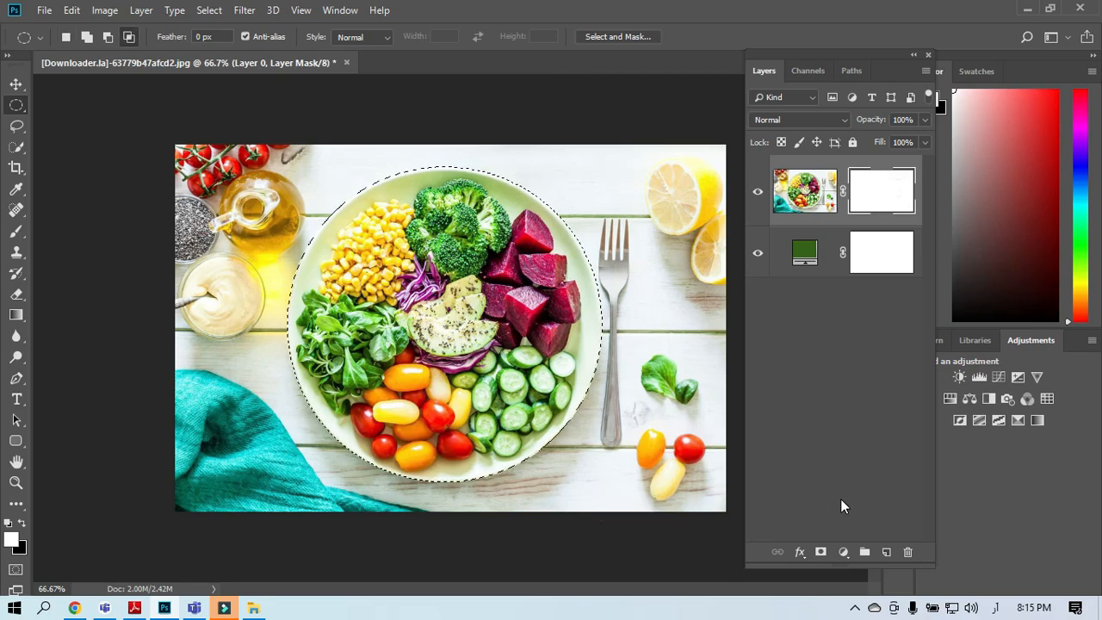
Add a second, vector mask to Layer 0 and paint the plate selection black on its layer mask with the Brush tool
left_click(820, 552)
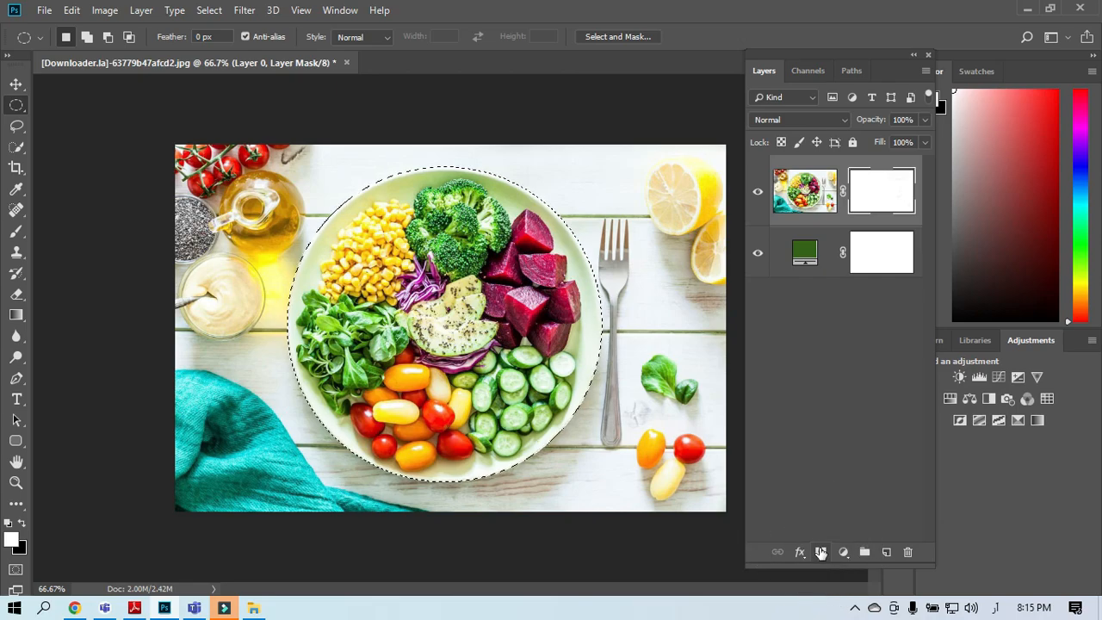
left_click(821, 552)
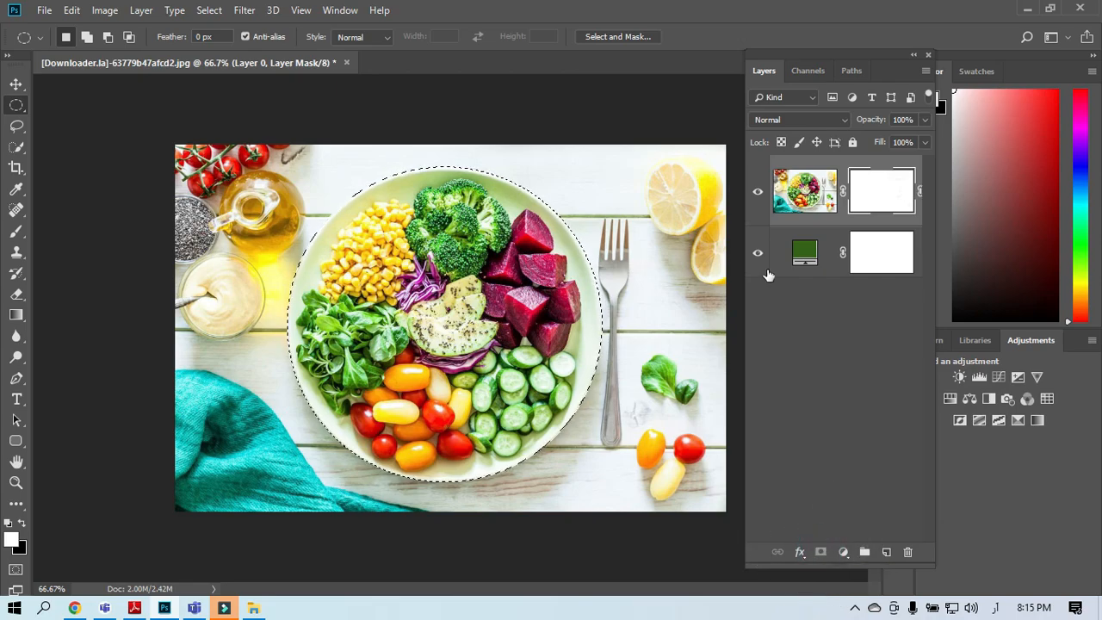
left_click(878, 203)
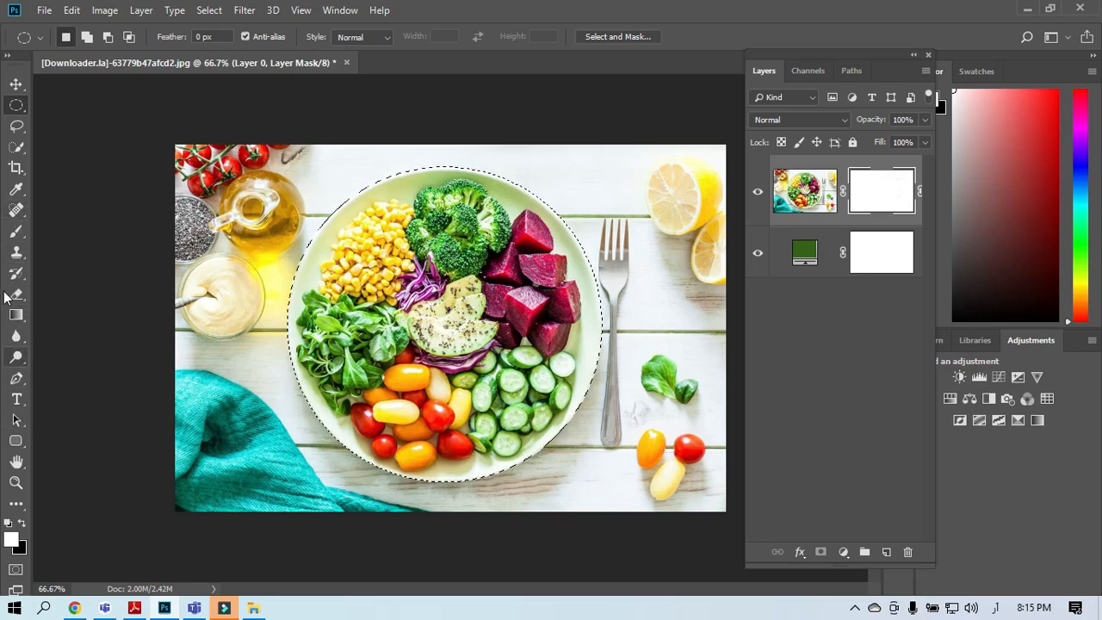
right_click(20, 234)
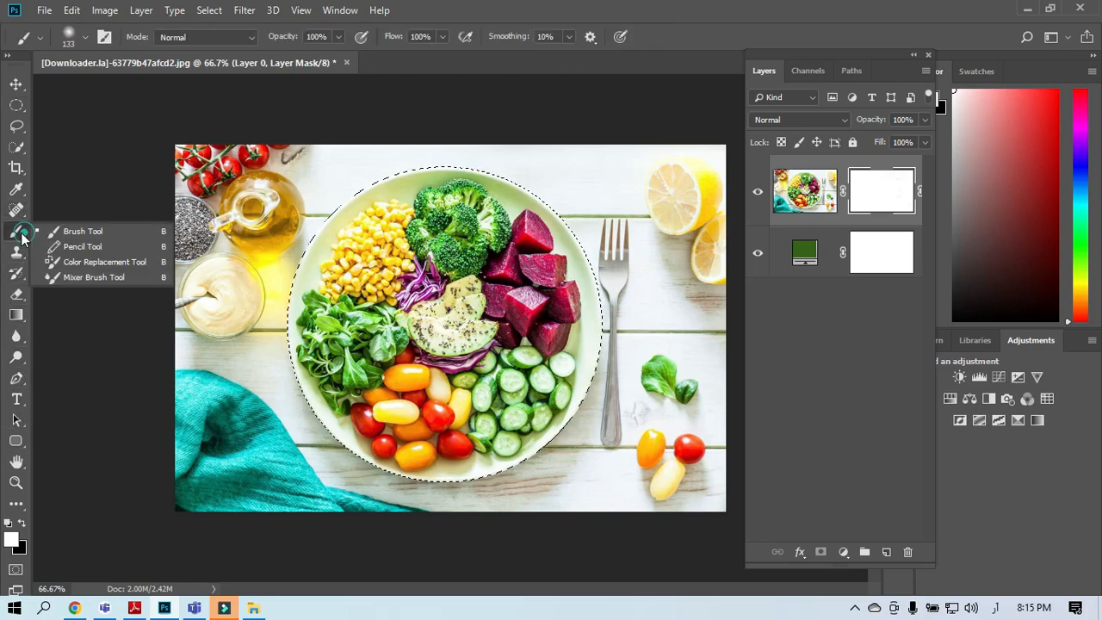
left_click(67, 228)
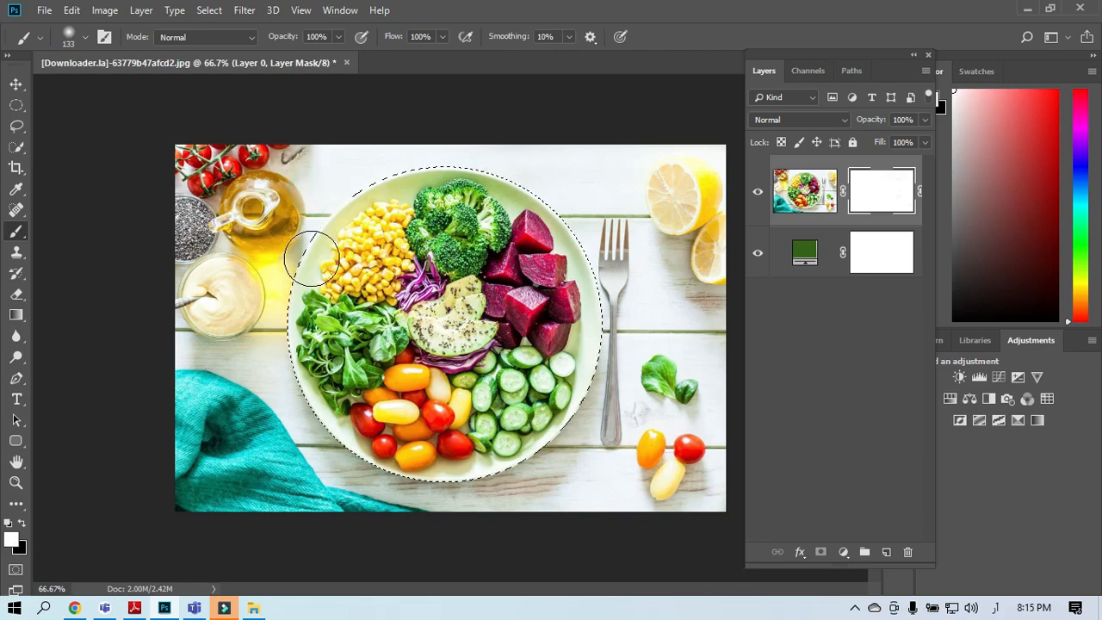
left_click(20, 521)
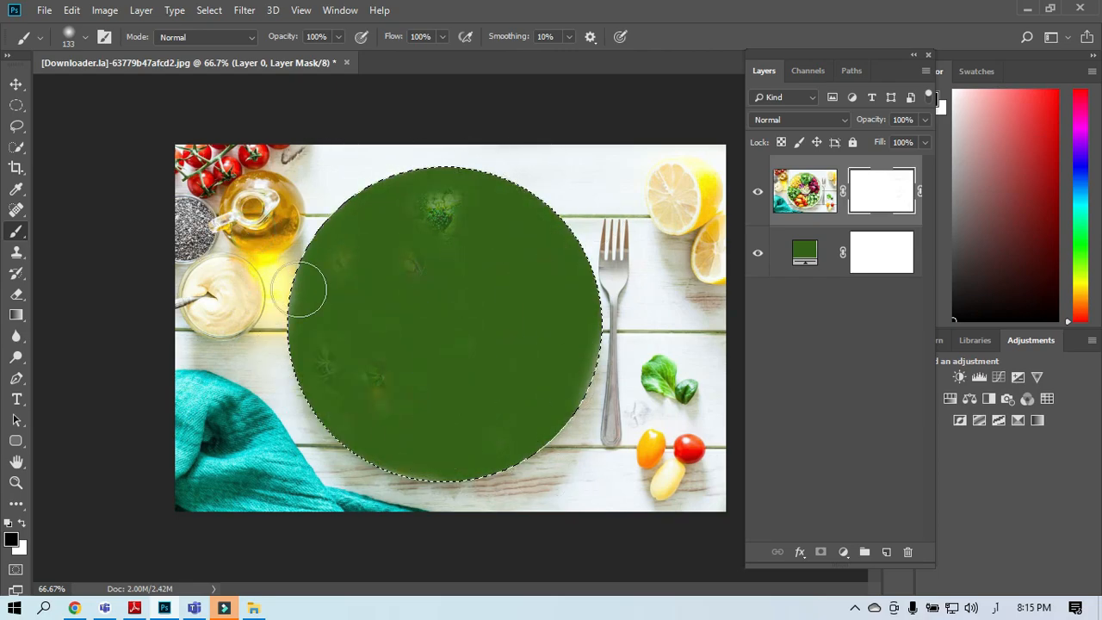
key("alt+BackSpace")
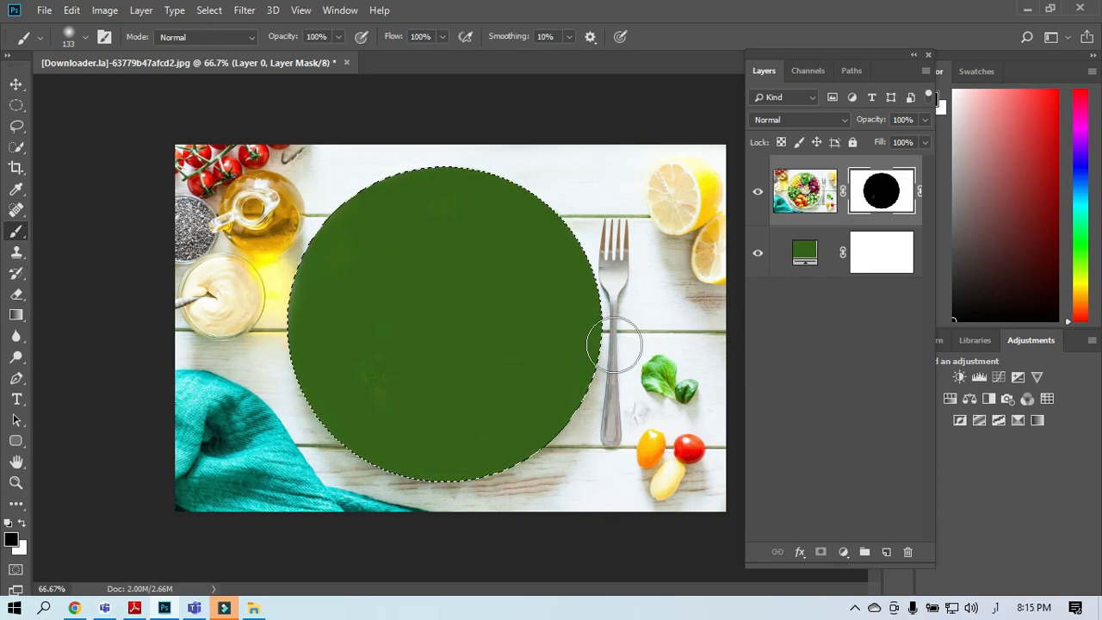
Delete both the layer mask and the vector mask from Layer 0 without applying them
left_click_drag(896, 185, 922, 562)
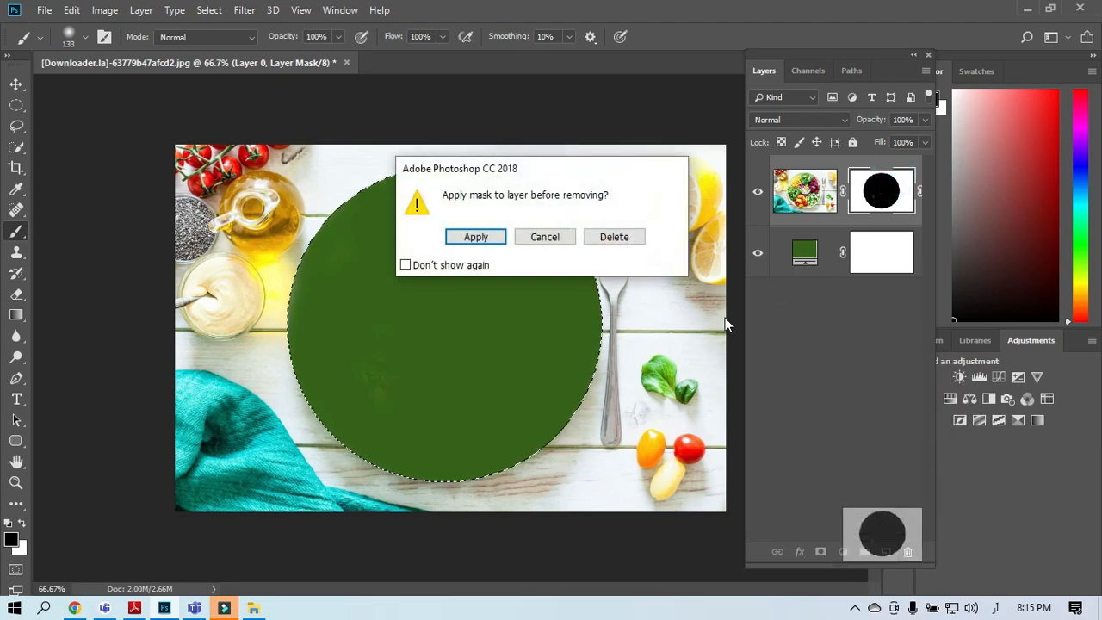
left_click(587, 236)
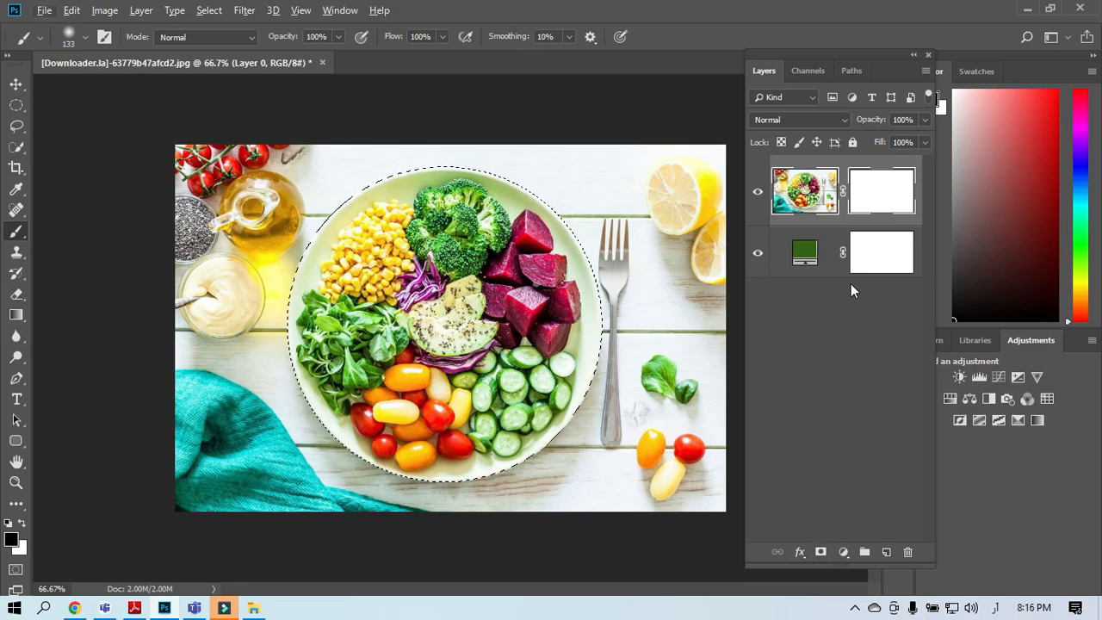
left_click(886, 374)
left_click(890, 205)
left_click_drag(890, 205, 907, 552)
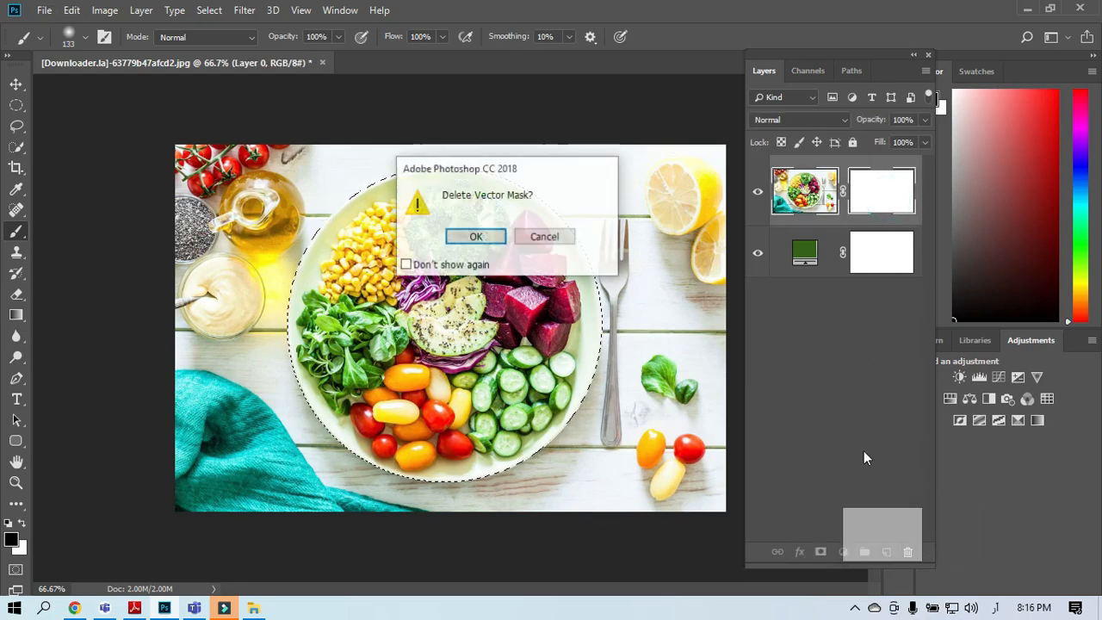
left_click(473, 237)
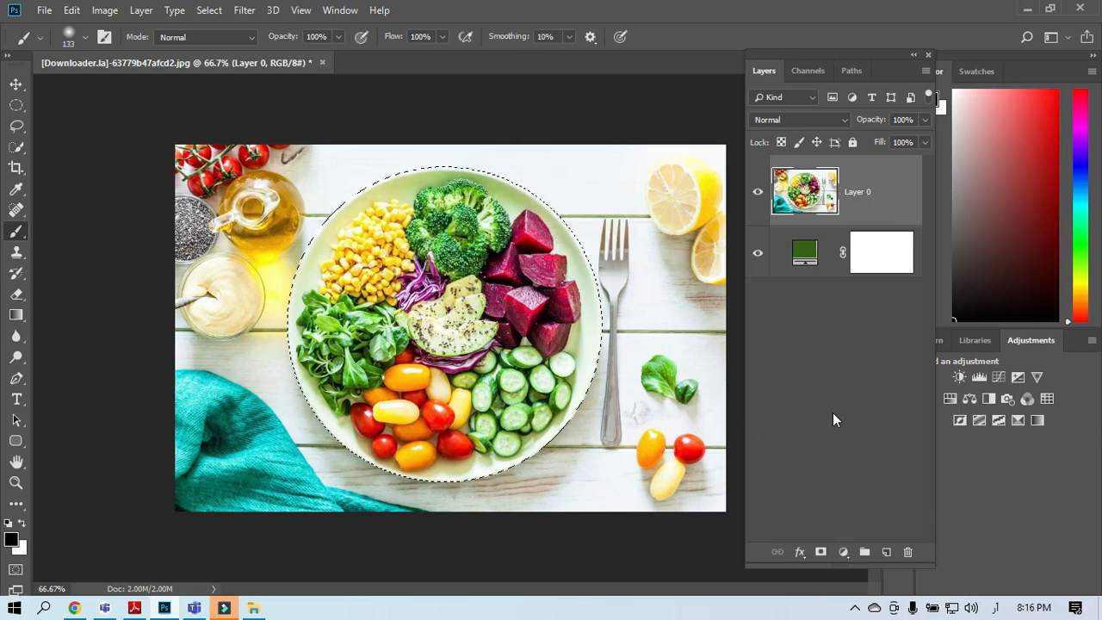
Add a layer mask to Layer 0 that hides the selected plate, and undo it
left_click(821, 552)
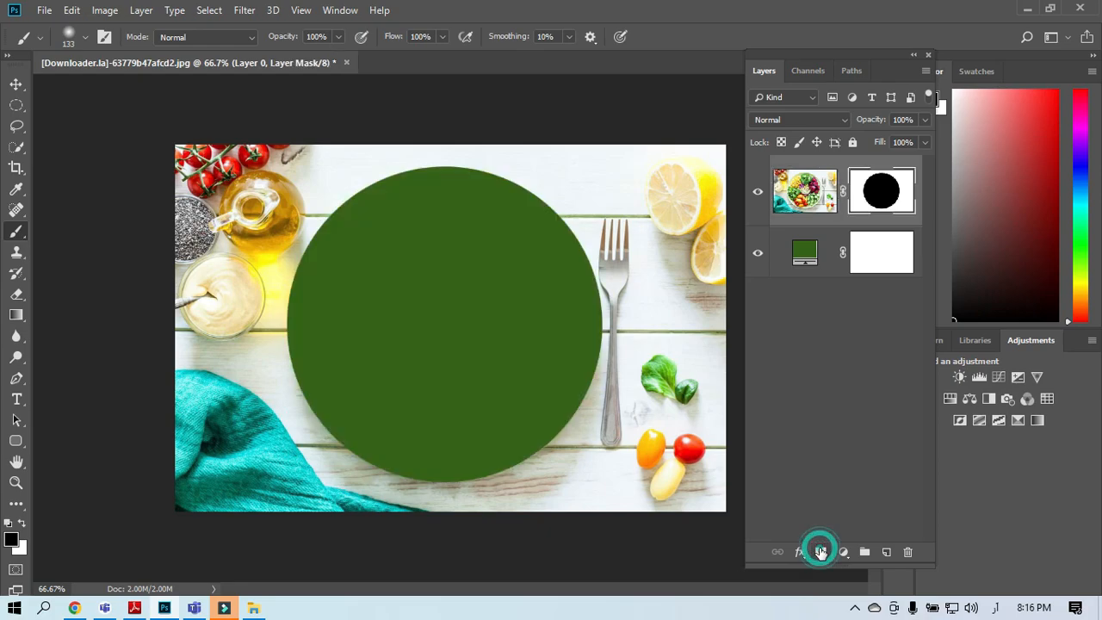
left_click(876, 196)
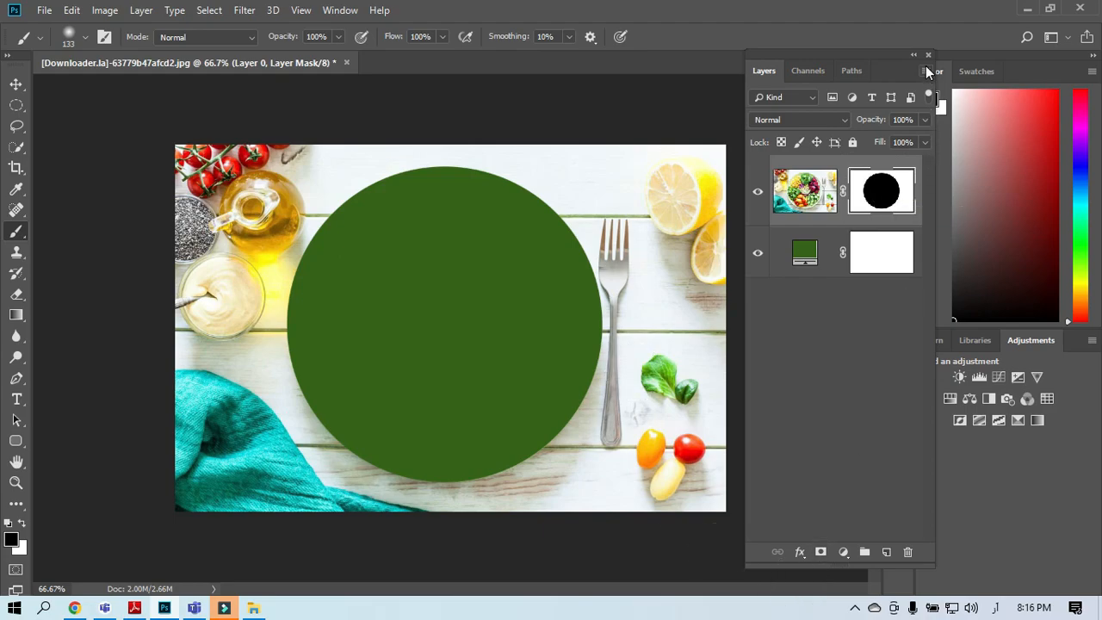
key("ctrl+z")
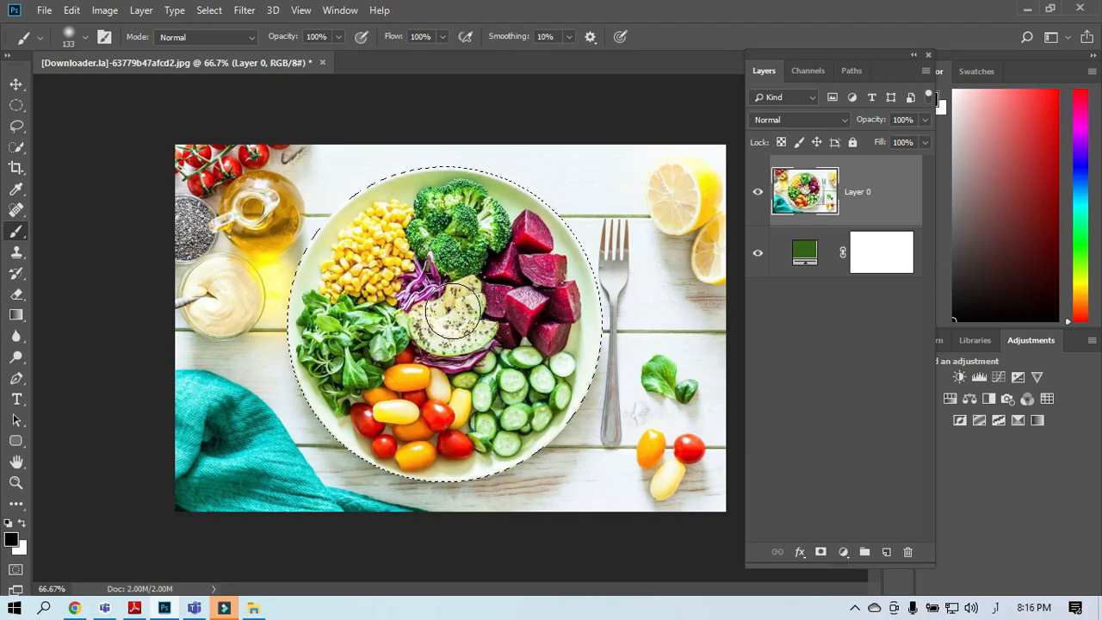
Invert the plate selection and add a layer mask to Layer 0 that keeps only the plate's surroundings
right_click(462, 271)
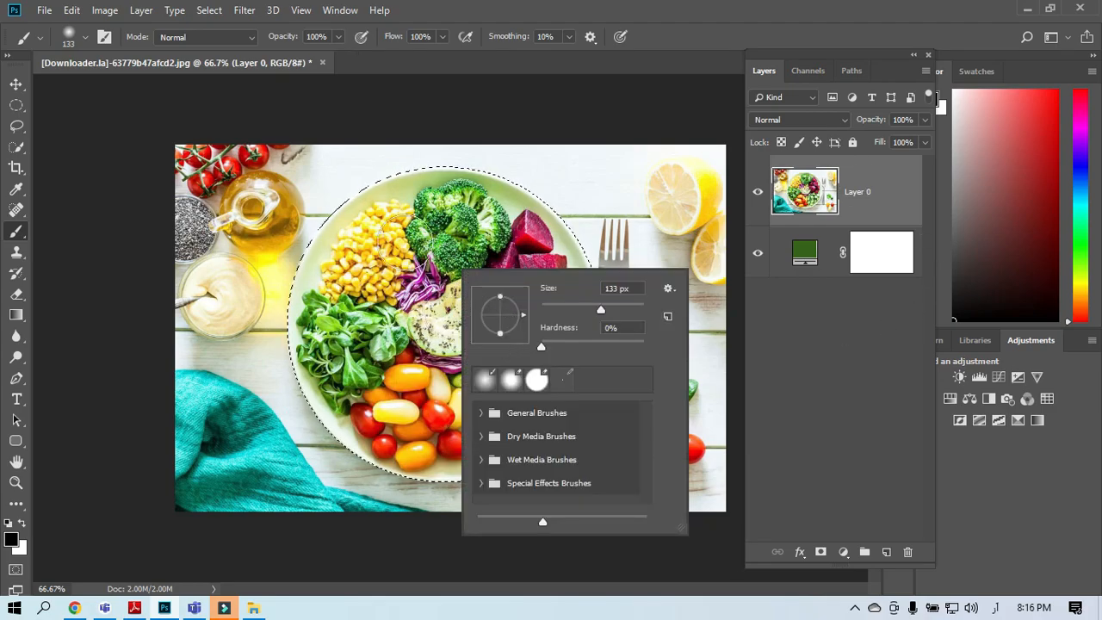
left_click(212, 11)
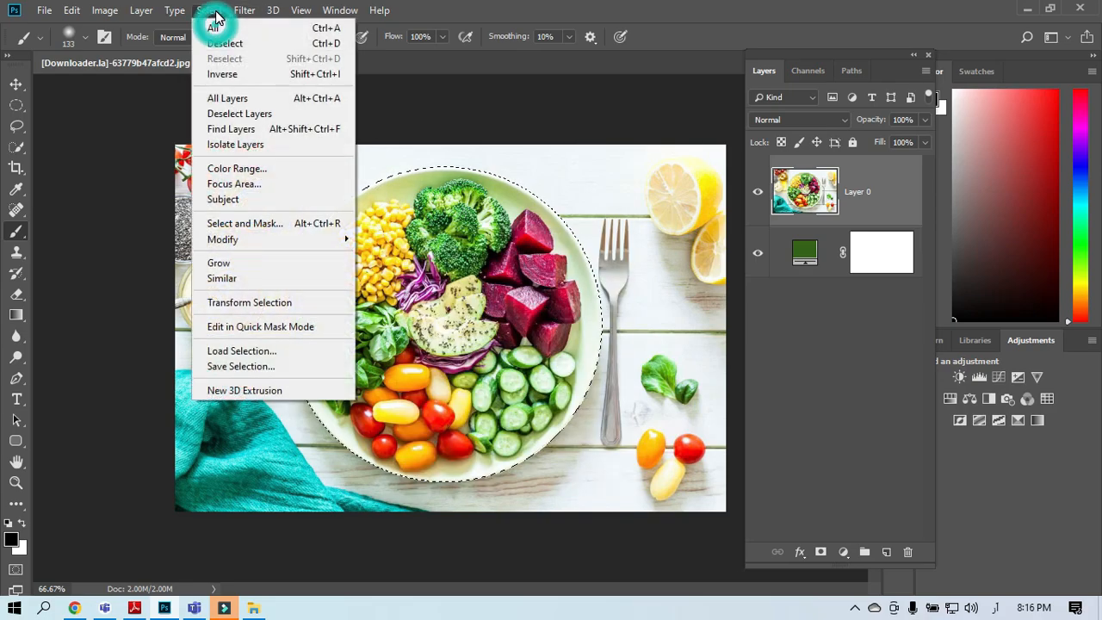
left_click(229, 76)
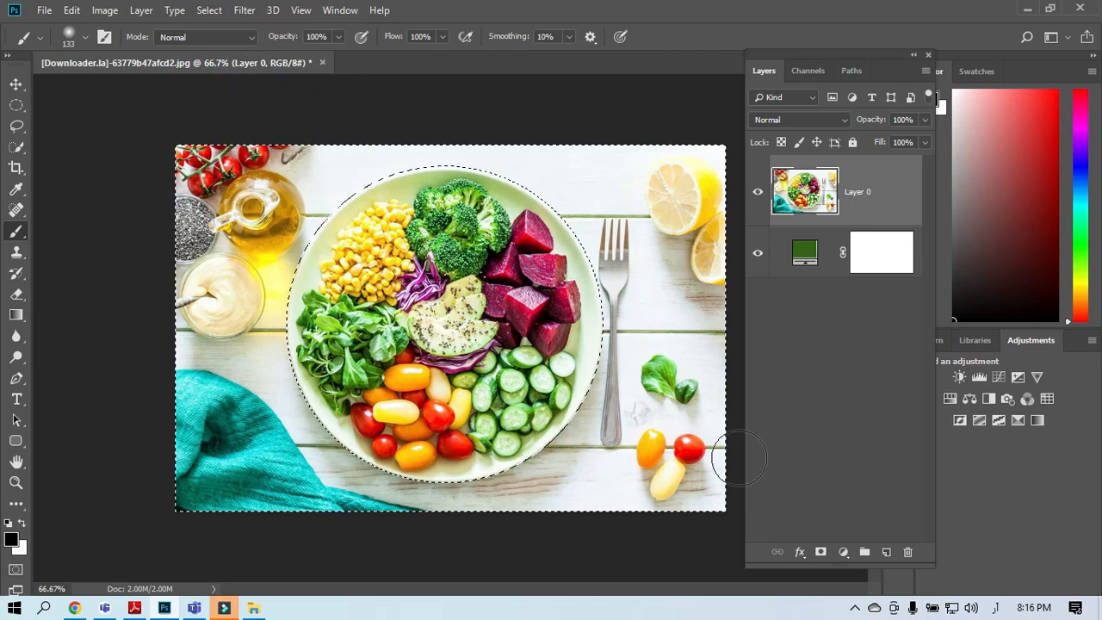
left_click(821, 552)
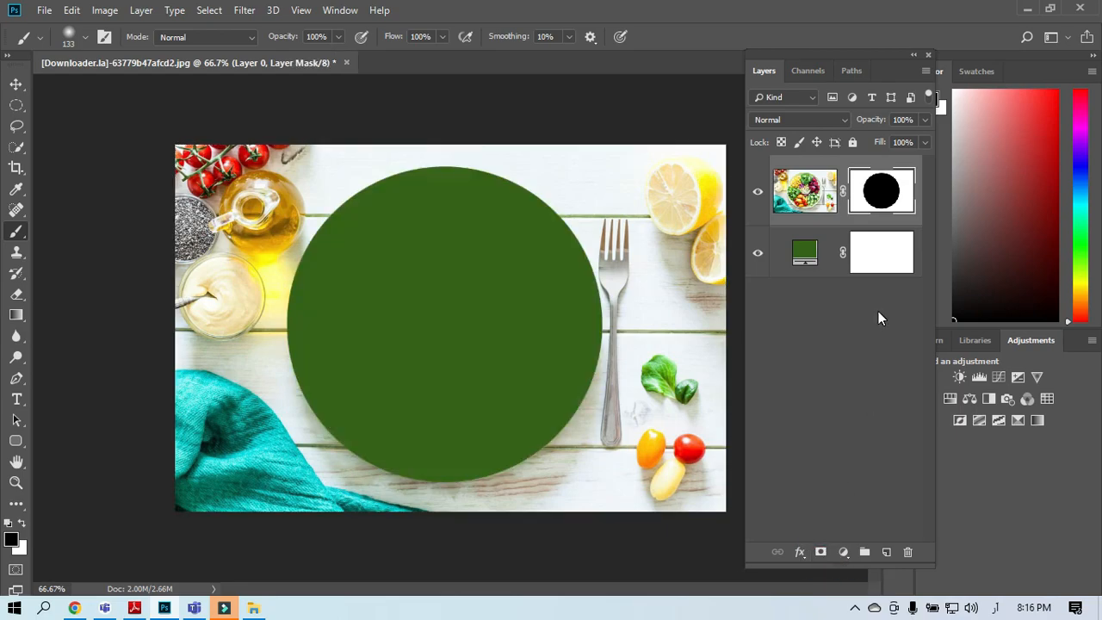
Delete Layer 0's layer mask without applying it, and undo a brush stroke made across the plate
left_click_drag(894, 188, 904, 561)
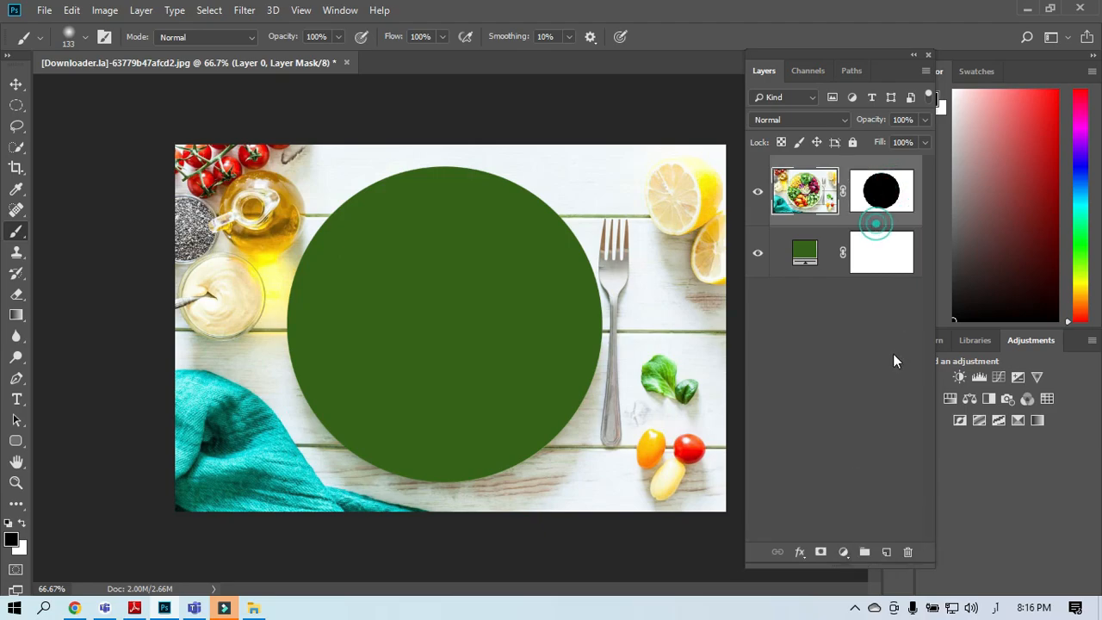
left_click_drag(882, 193, 911, 552)
left_click(613, 238)
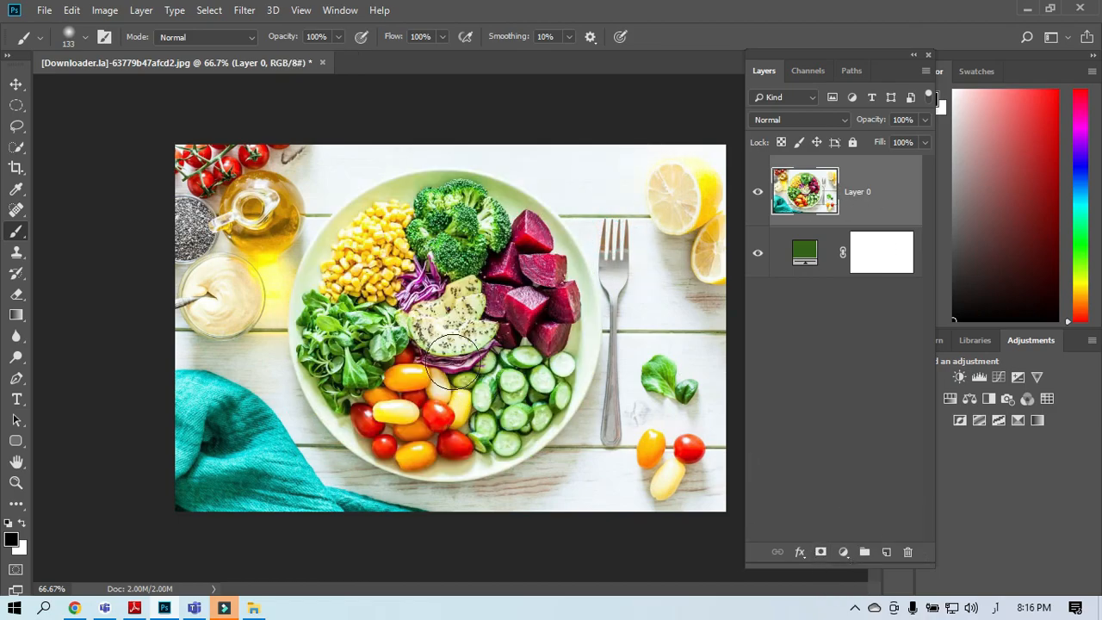
left_click_drag(433, 306, 422, 222)
key("ctrl+z")
Select the plate again with the Elliptical Marquee tool, aligning the selection to the plate's rim
right_click(17, 104)
left_click(77, 126)
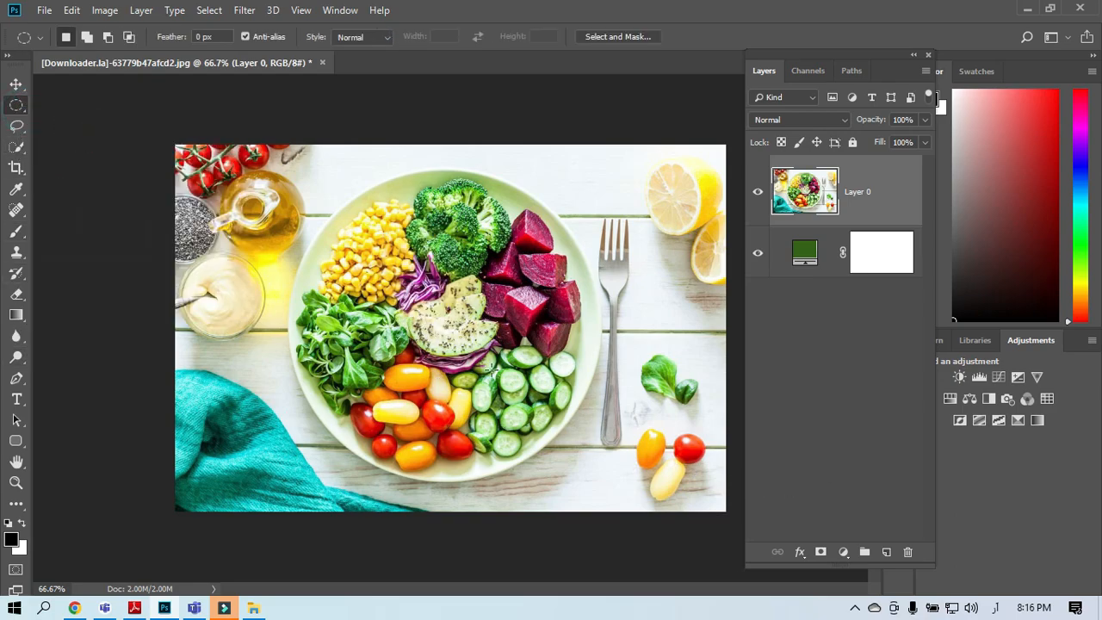
mouse_move(443, 319)
left_mouse_down()
mouse_move(582, 498)
mouse_move(598, 535)
left_mouse_up()
key("space")
Invert the selection and add a layer mask to Layer 0 that hides the selected area around the plate
left_click(209, 9)
left_click(217, 74)
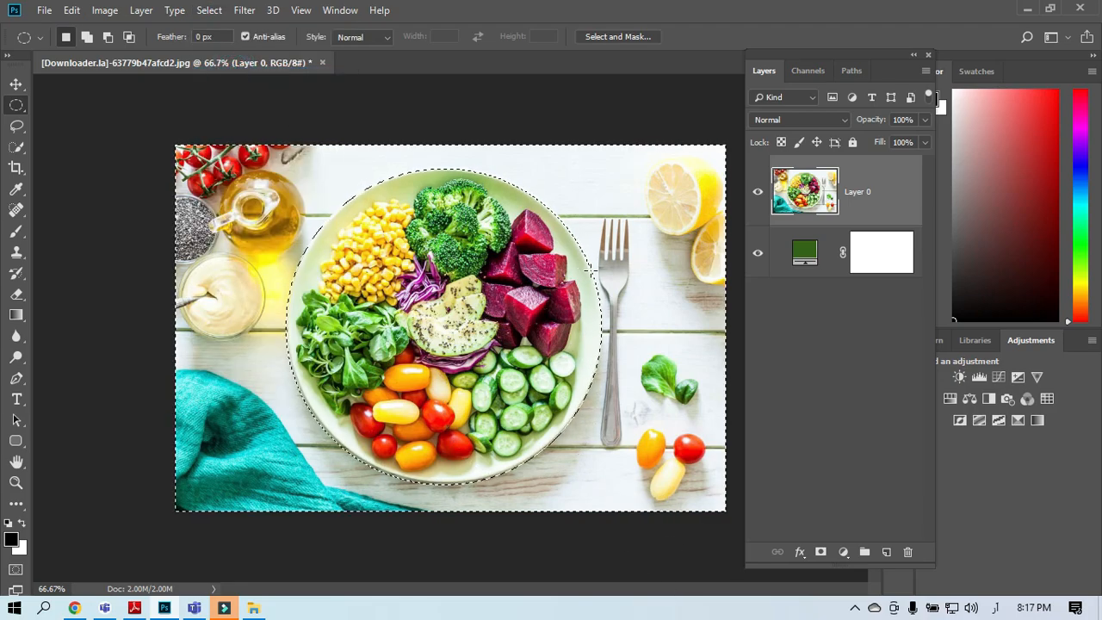
left_click(821, 553, "alt")
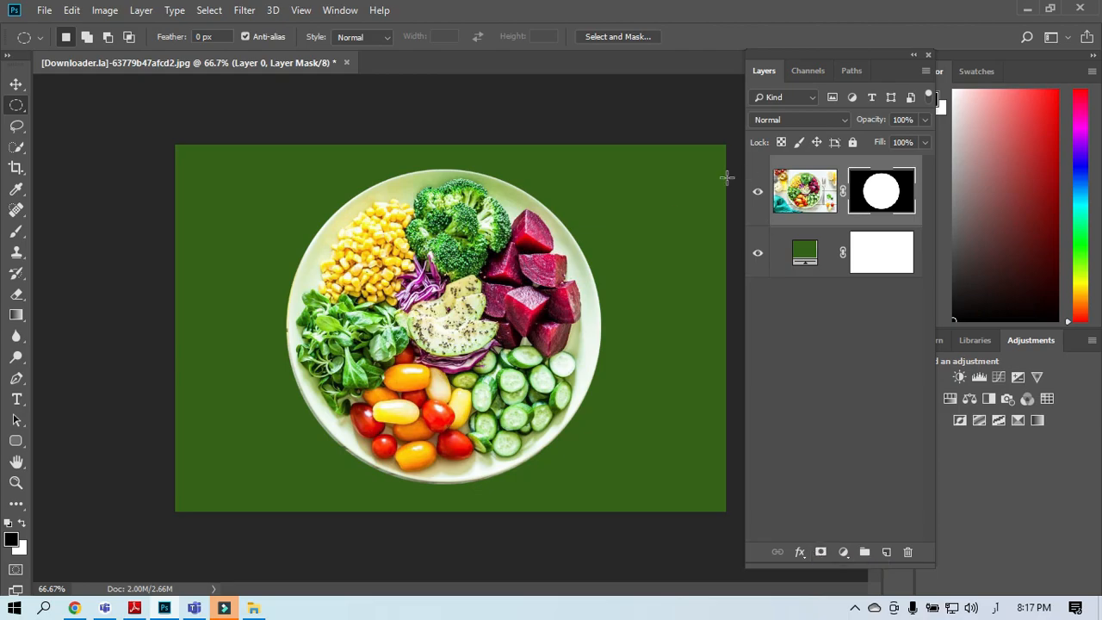
left_click(17, 84)
left_click_drag(387, 286, 479, 308)
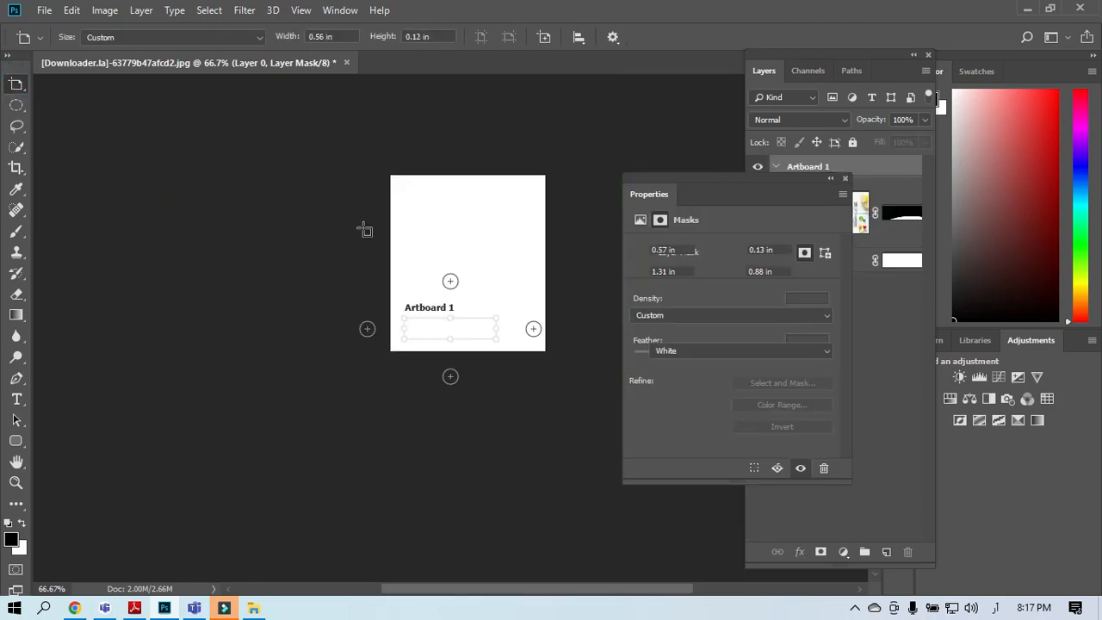
key("ctrl+alt+z")
key("ctrl+alt+z")
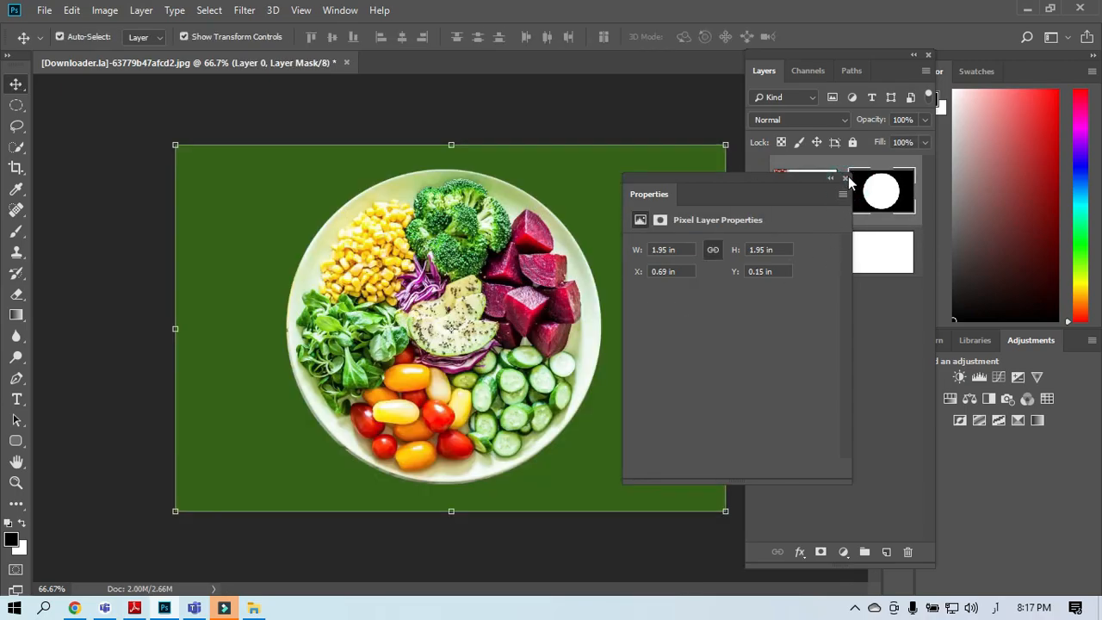
Move Layer 0 with its linked mask slightly down and to the right over the green background, committing the transform
left_click(866, 362)
left_click(801, 205)
left_click_drag(420, 315, 435, 335)
key("ctrl+t")
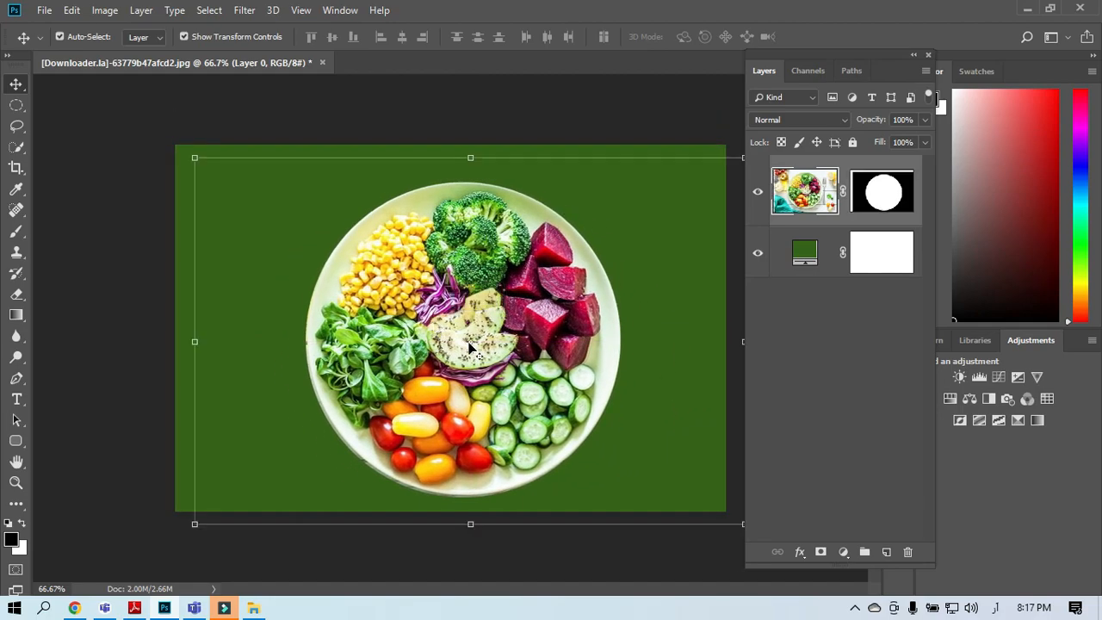
left_click_drag(390, 273, 469, 357)
left_click_drag(548, 340, 586, 355)
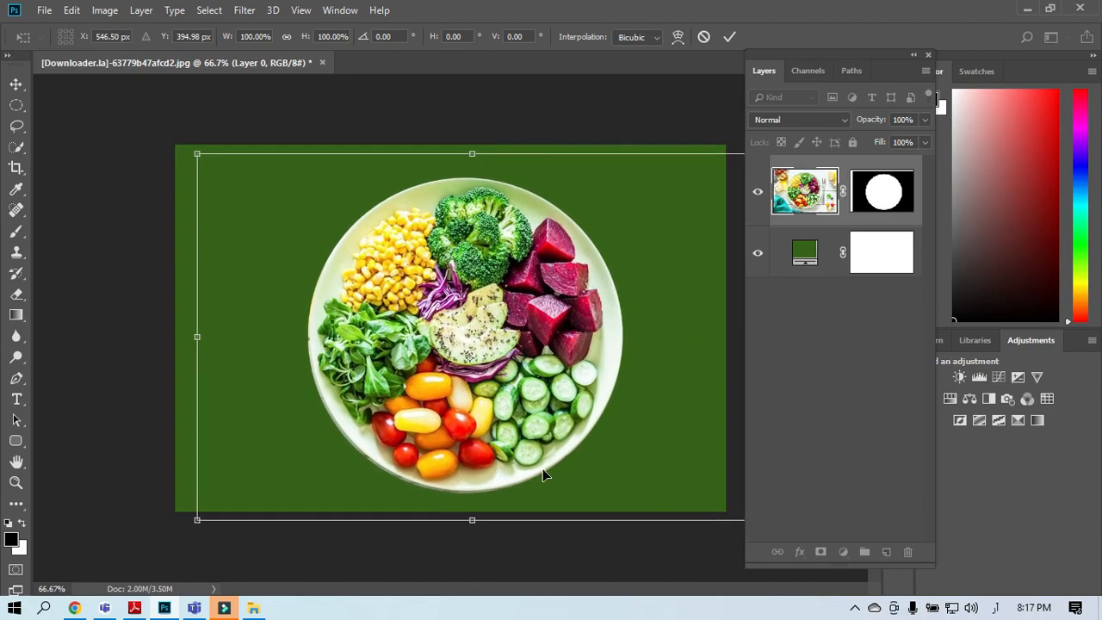
left_click(324, 62)
key("Return")
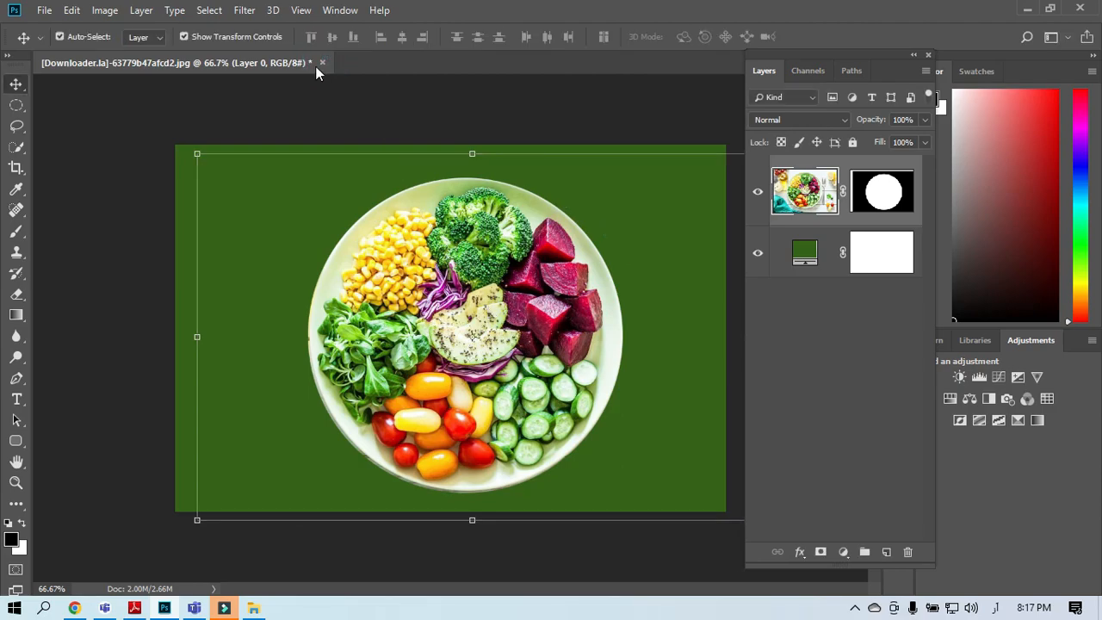
Close the plate document without saving, and open the night sky photo [Downloader.la]-637785108d4c6 from the Lecture 06 folder in Photoshop
left_click(323, 62)
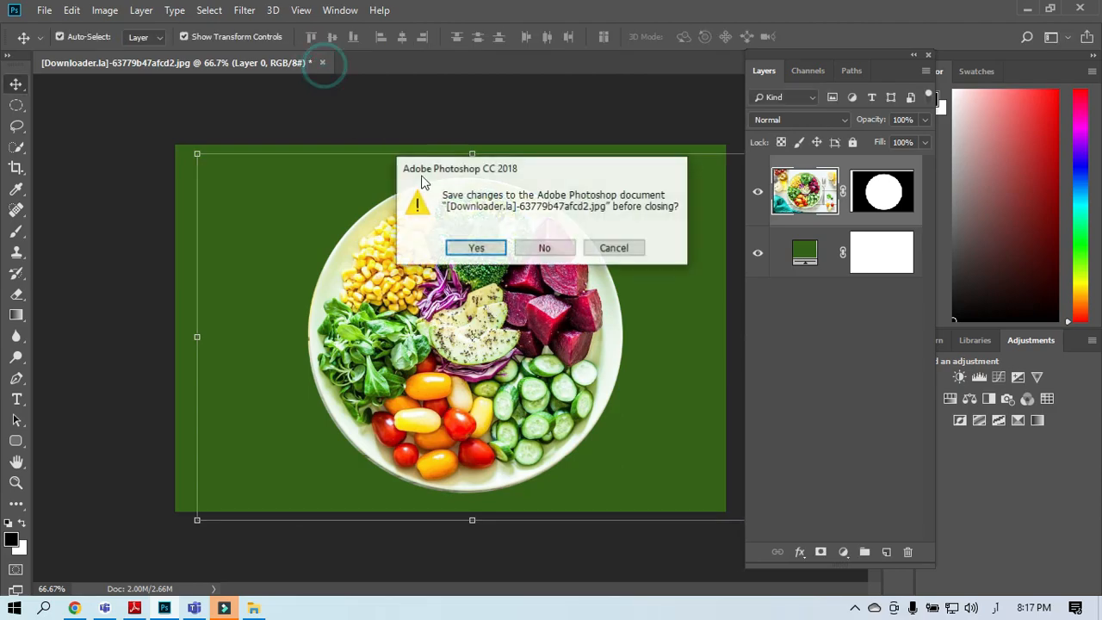
left_click(544, 250)
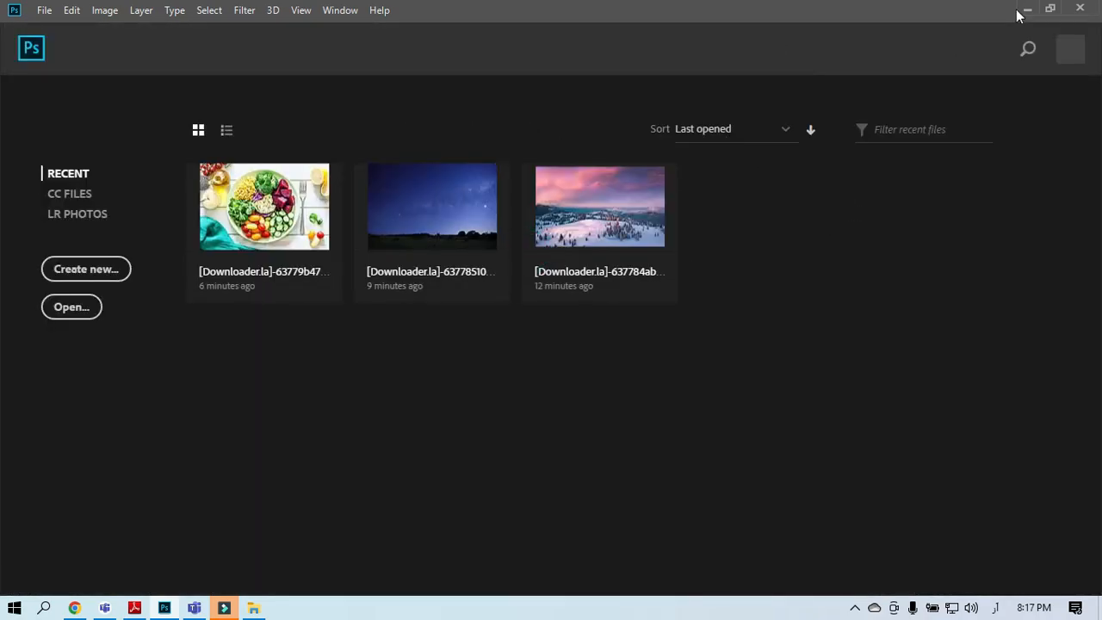
left_click(1021, 9)
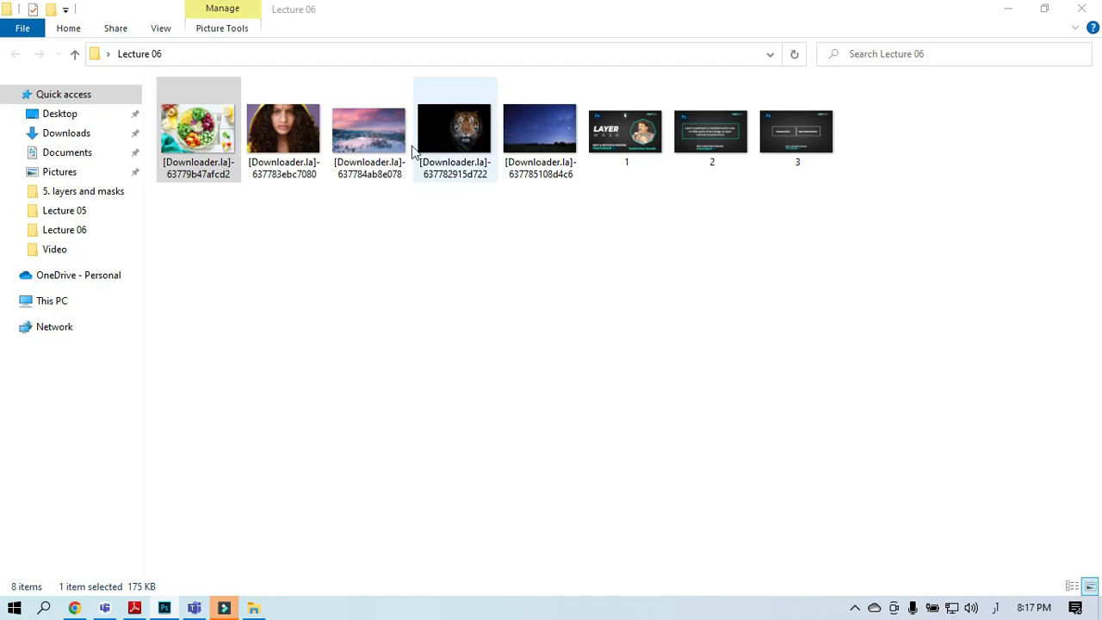
left_click_drag(545, 145, 419, 405)
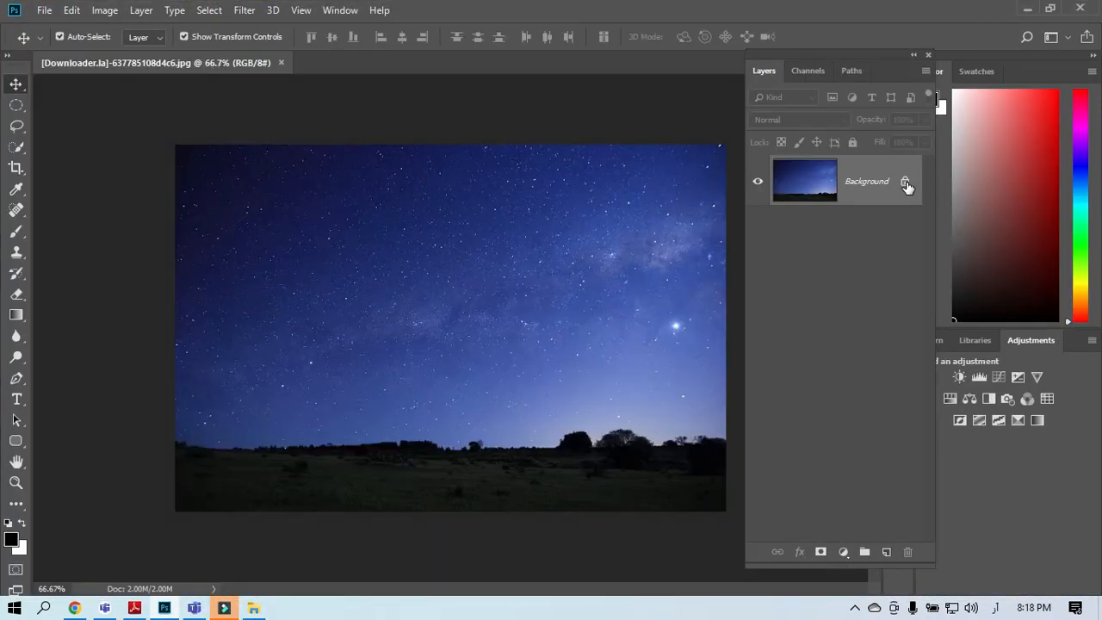
Unlock the night sky background layer and place the snowy landscape photo [Downloader.la]-637784ab8e078 from the Lecture 06 folder above it
left_click(906, 182)
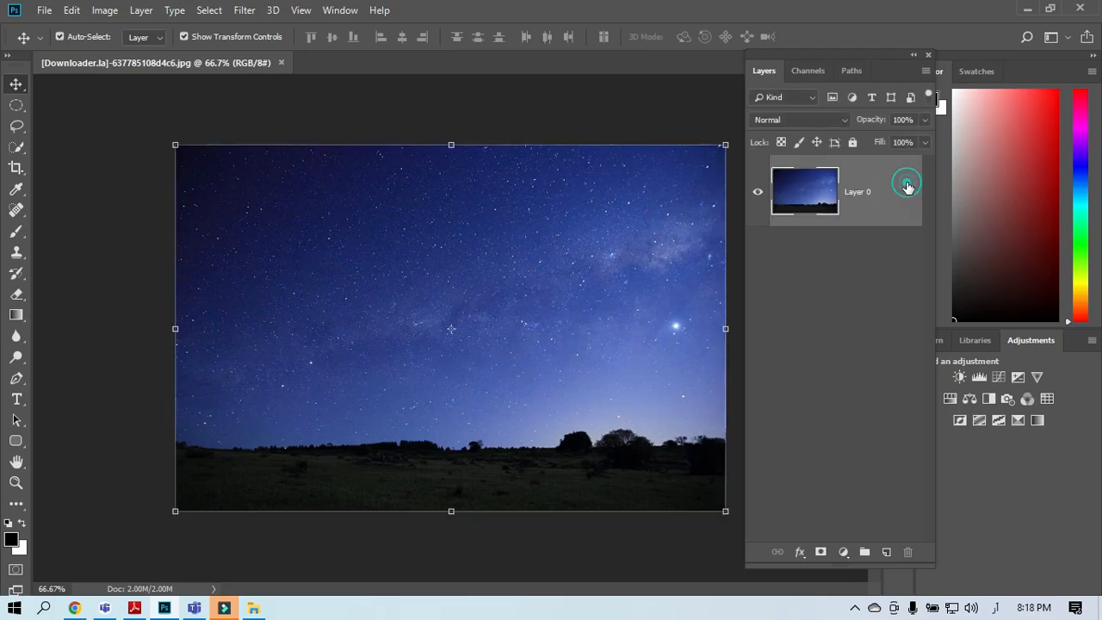
left_click(1037, 12)
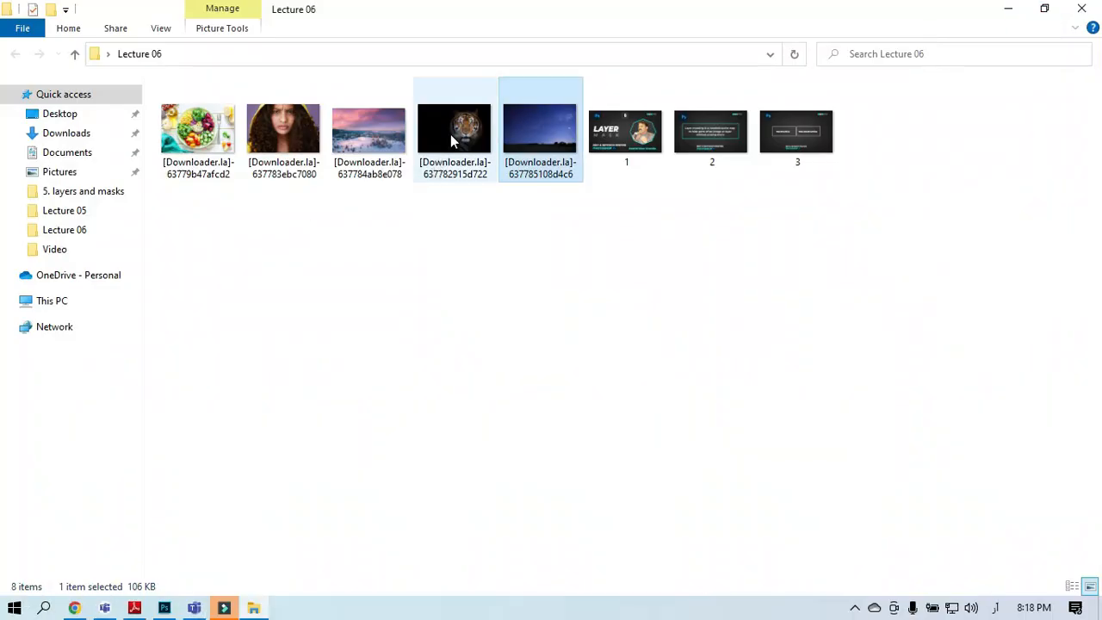
left_click_drag(379, 142, 496, 348)
key("Return")
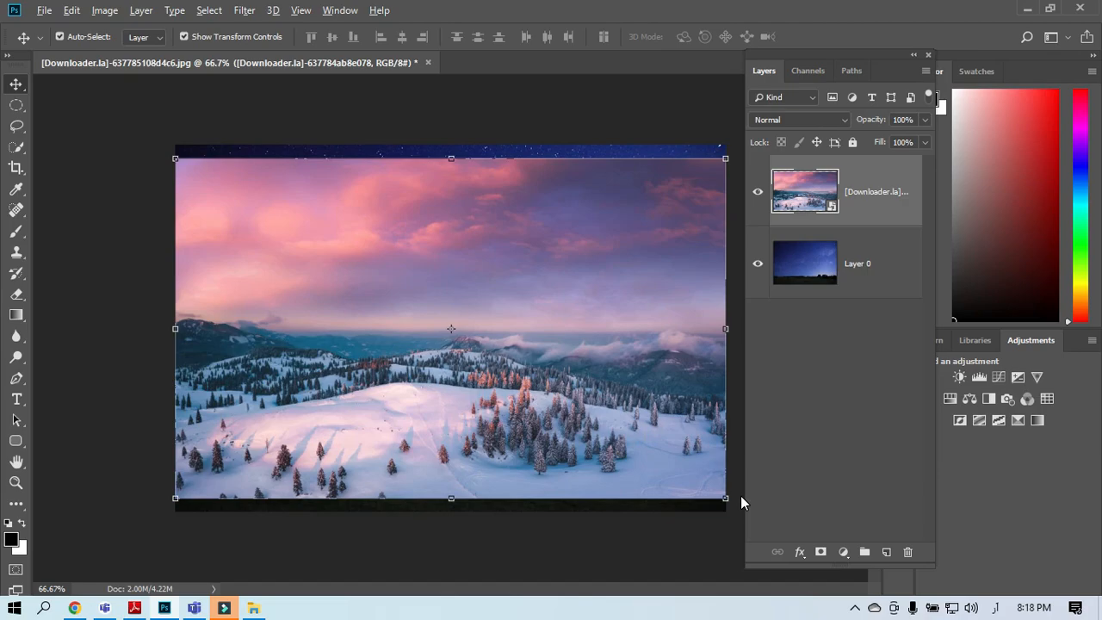
Enlarge the snowy landscape layer around its center to about 111% so it covers the whole canvas, and deselect it
left_click_drag(731, 503, 750, 522)
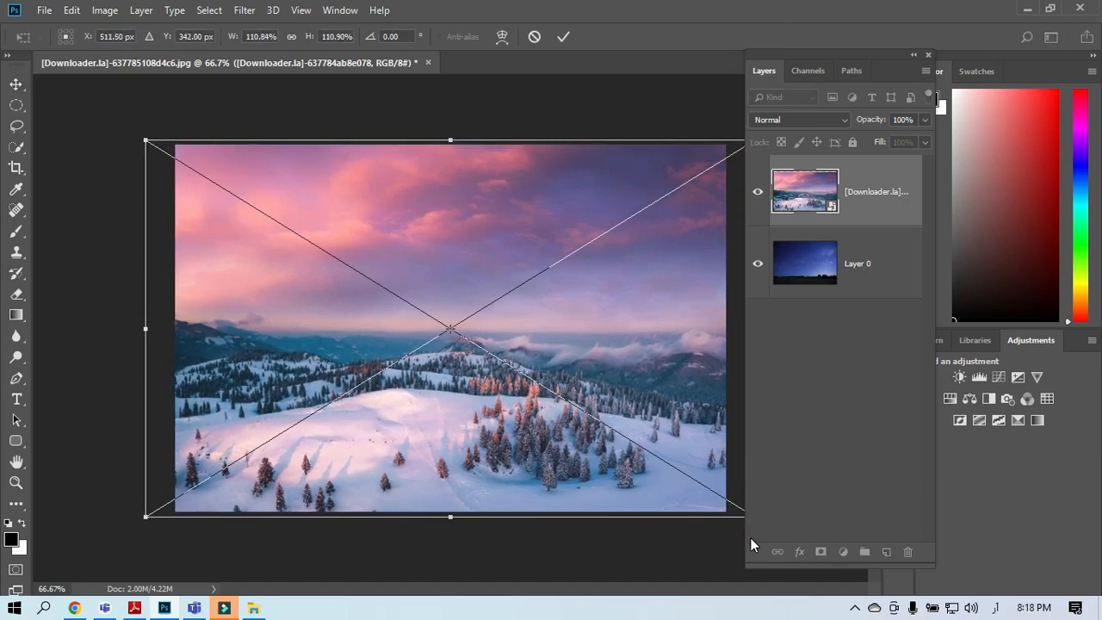
key("Return")
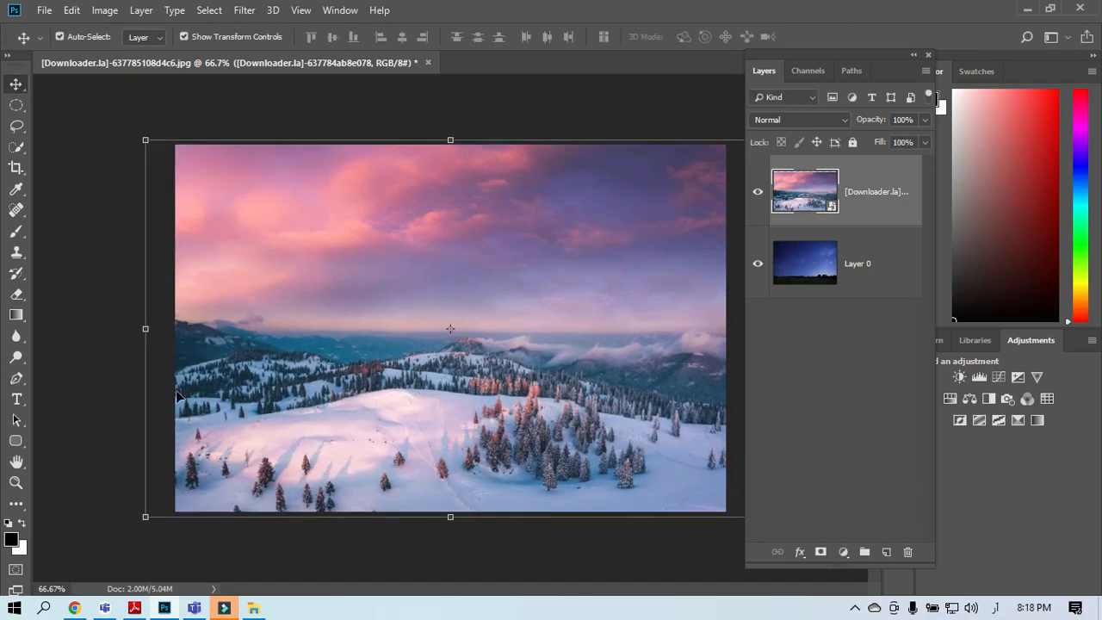
left_click(104, 383)
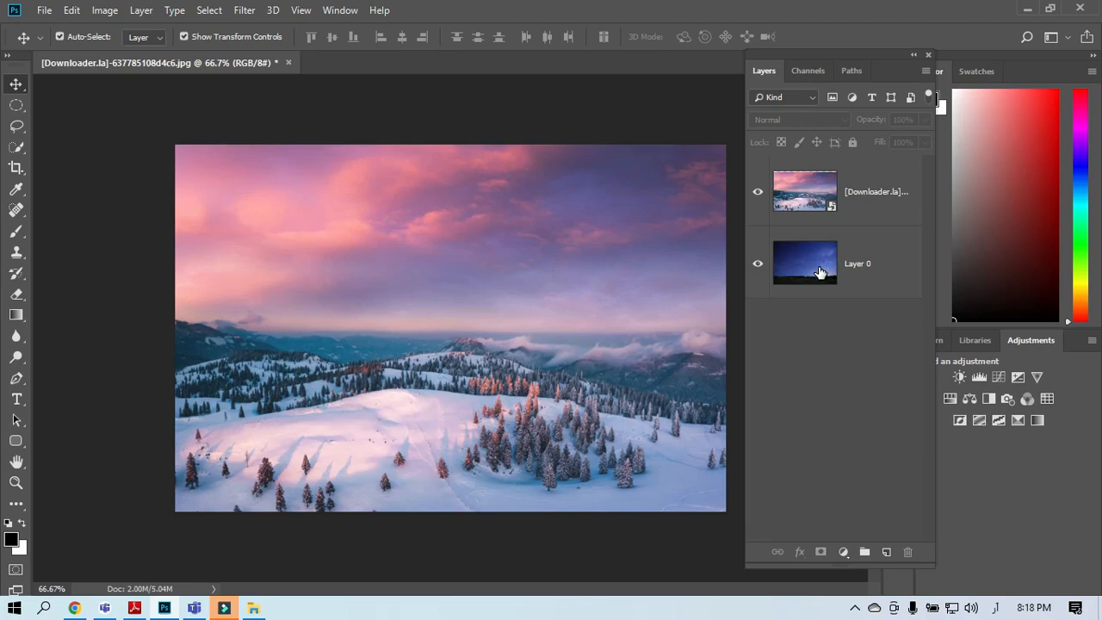
Add a layer mask to the snowy landscape layer and make the mask active for editing
left_click(856, 196)
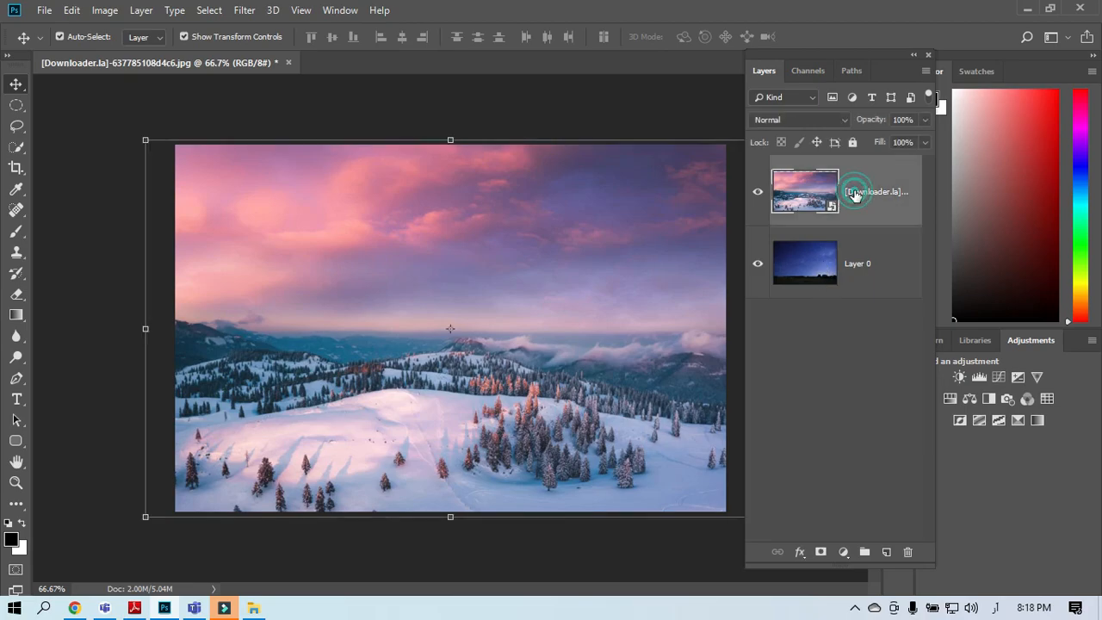
left_click(822, 554)
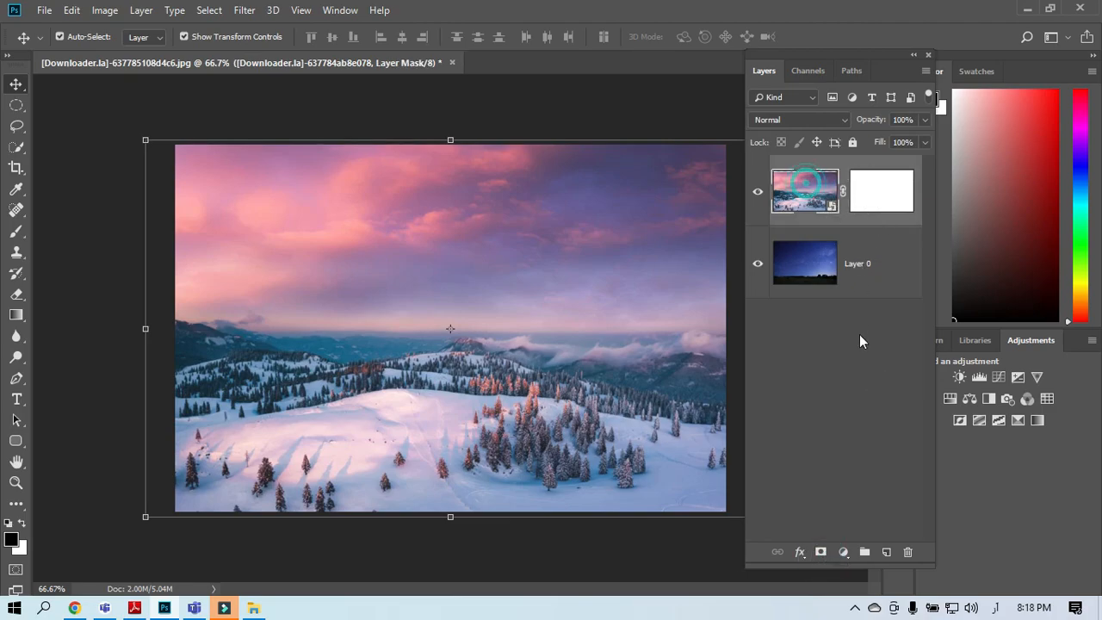
left_click(889, 183)
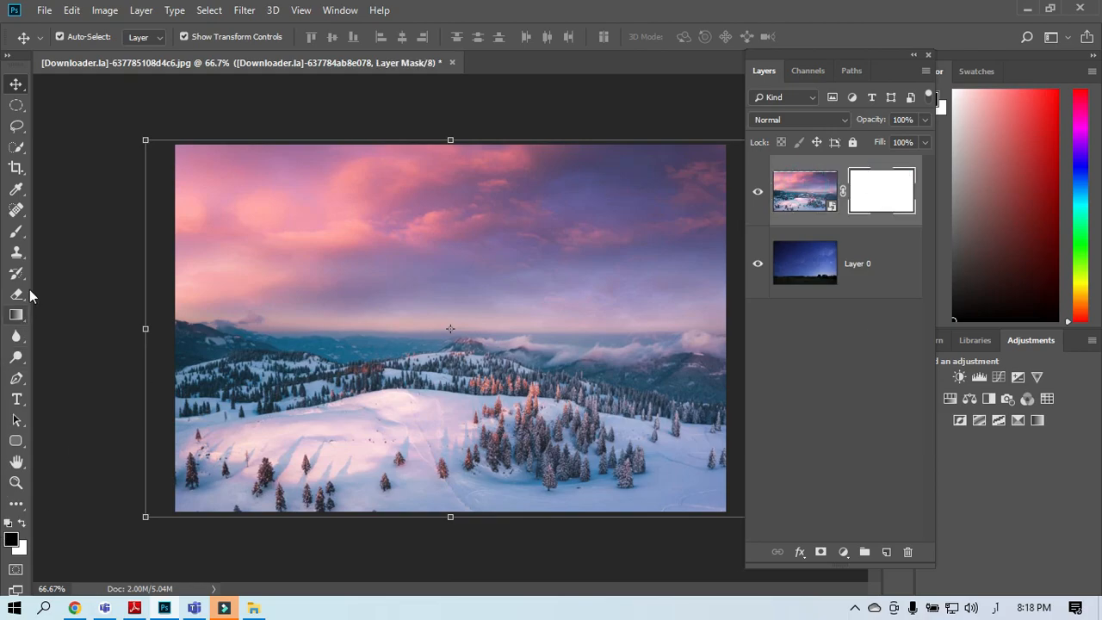
Paint black over the pink sky on the layer mask with a soft 133 px brush to reveal the stars
left_click(17, 231)
left_click_drag(196, 170, 315, 171)
mouse_move(433, 170)
left_mouse_down()
mouse_move(164, 156)
mouse_move(681, 166)
mouse_move(644, 177)
mouse_move(534, 171)
mouse_move(723, 161)
mouse_move(712, 241)
mouse_move(385, 205)
mouse_move(696, 221)
mouse_move(365, 220)
mouse_move(182, 193)
mouse_move(188, 223)
mouse_move(684, 251)
mouse_move(699, 257)
mouse_move(690, 287)
mouse_move(591, 294)
mouse_move(193, 231)
mouse_move(180, 247)
mouse_move(194, 269)
mouse_move(313, 284)
mouse_move(670, 284)
mouse_move(739, 260)
mouse_move(743, 286)
mouse_move(727, 307)
mouse_move(532, 312)
mouse_move(321, 302)
mouse_move(180, 270)
mouse_move(185, 296)
mouse_move(205, 299)
mouse_move(716, 314)
mouse_move(686, 336)
mouse_move(197, 298)
left_mouse_up()
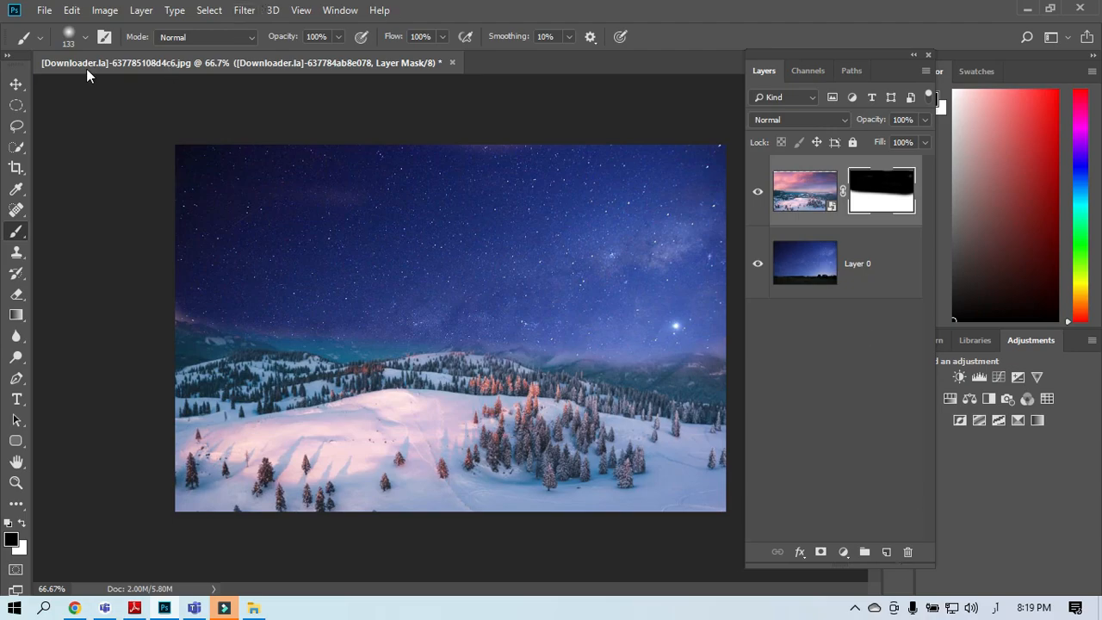
Try restoring a diagonal strip of pink sky on the mask with a hard 70 px eraser, and undo the mask strokes
left_click(85, 37)
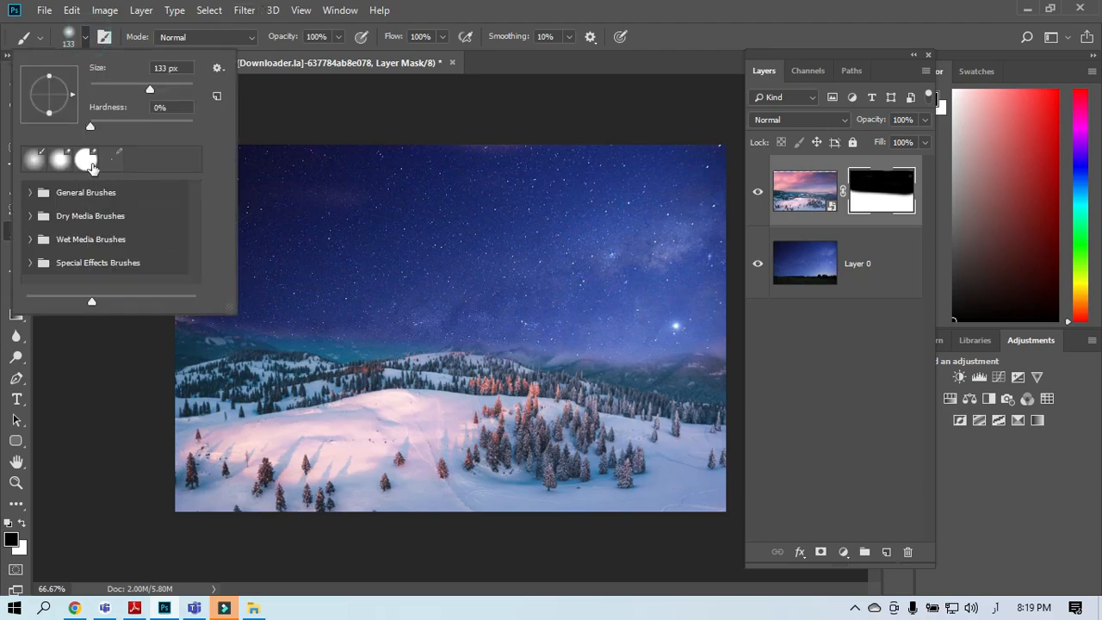
left_click(86, 159)
key("e")
left_click_drag(459, 244, 323, 321)
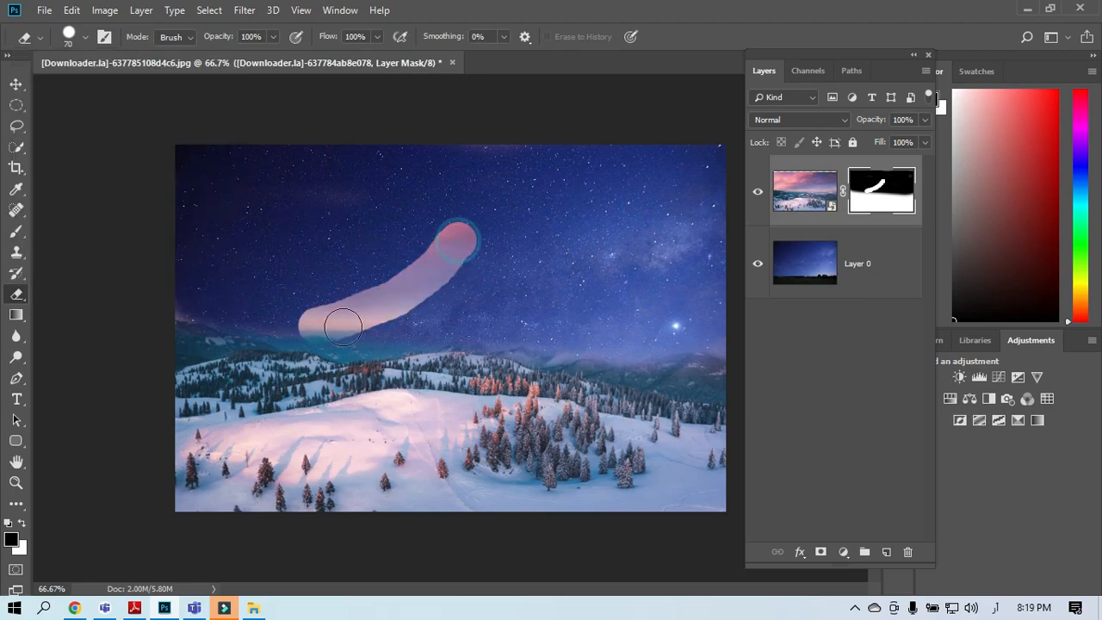
left_click(507, 172, "ctrl")
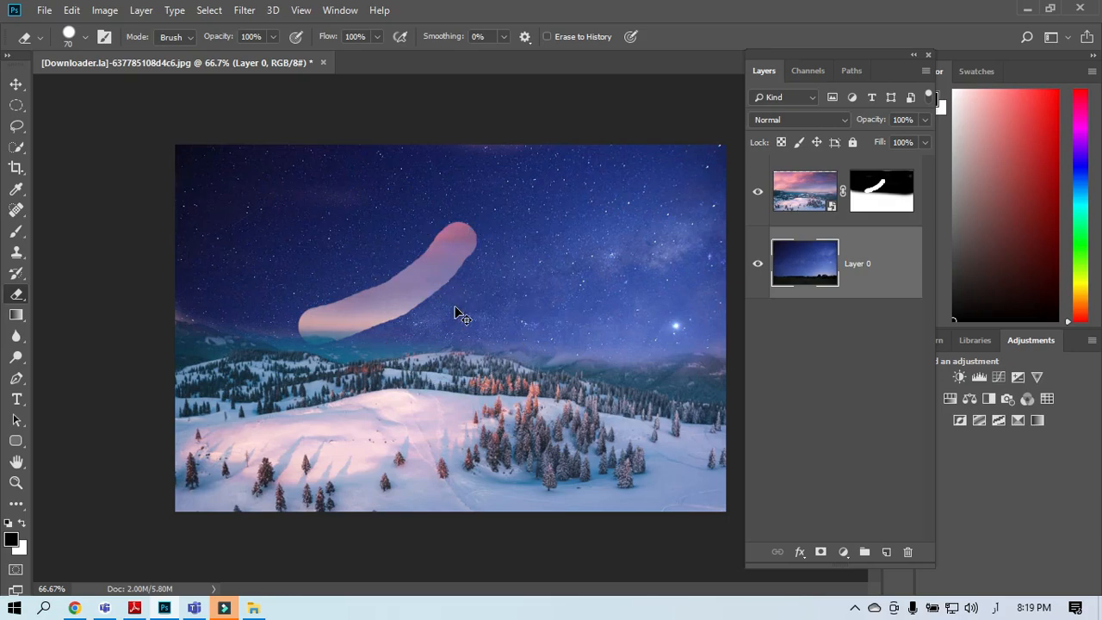
key("ctrl+alt+z")
key("ctrl+alt+z")
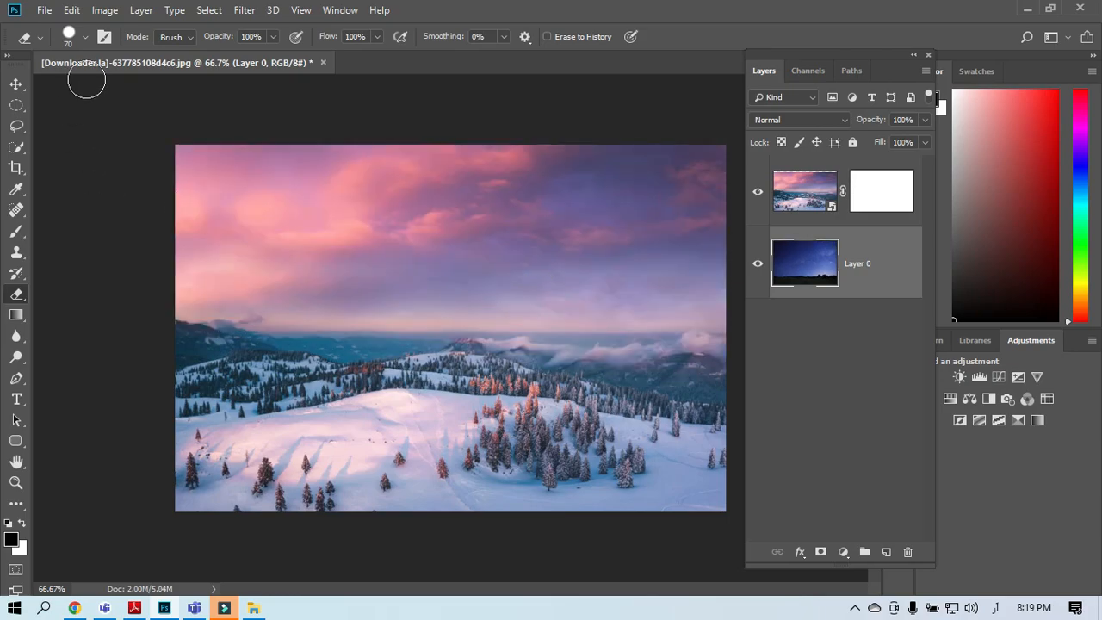
Set the hard eraser to 99 px and erase a short diagonal stroke in the upper sky of Layer 0
left_click(86, 37)
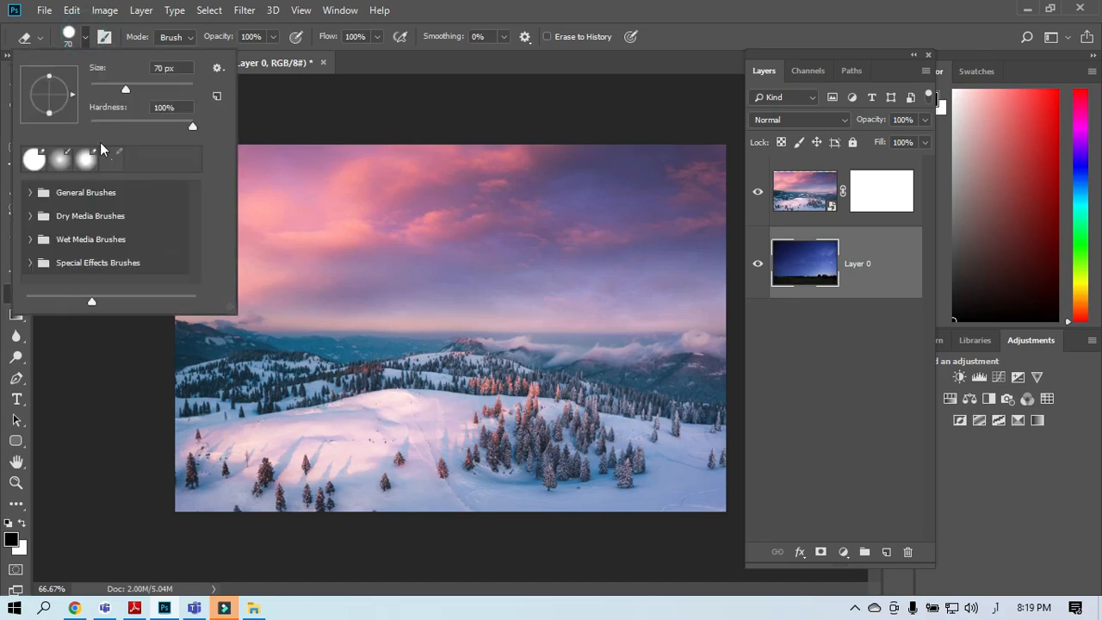
left_click(35, 164)
left_click_drag(127, 87, 134, 90)
left_click(351, 180)
mouse_move(351, 180)
left_mouse_down()
mouse_move(418, 247)
mouse_move(439, 251)
left_mouse_up()
Paint a black stroke across the upper-left sky on the landscape layer's mask with the soft 133 px brush
left_click(867, 200)
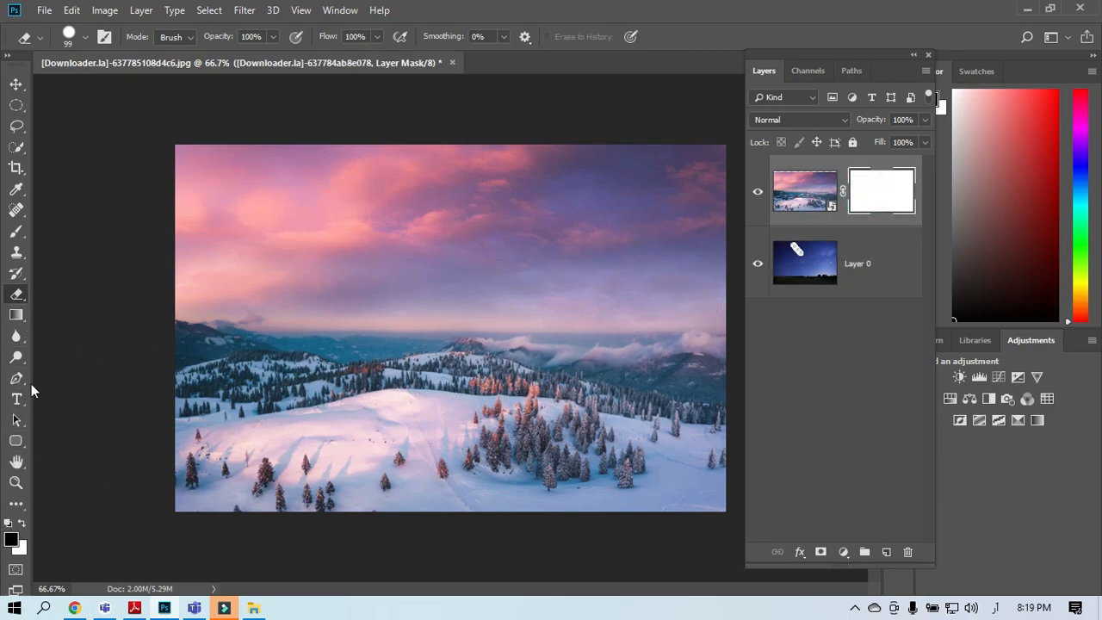
right_click(16, 231)
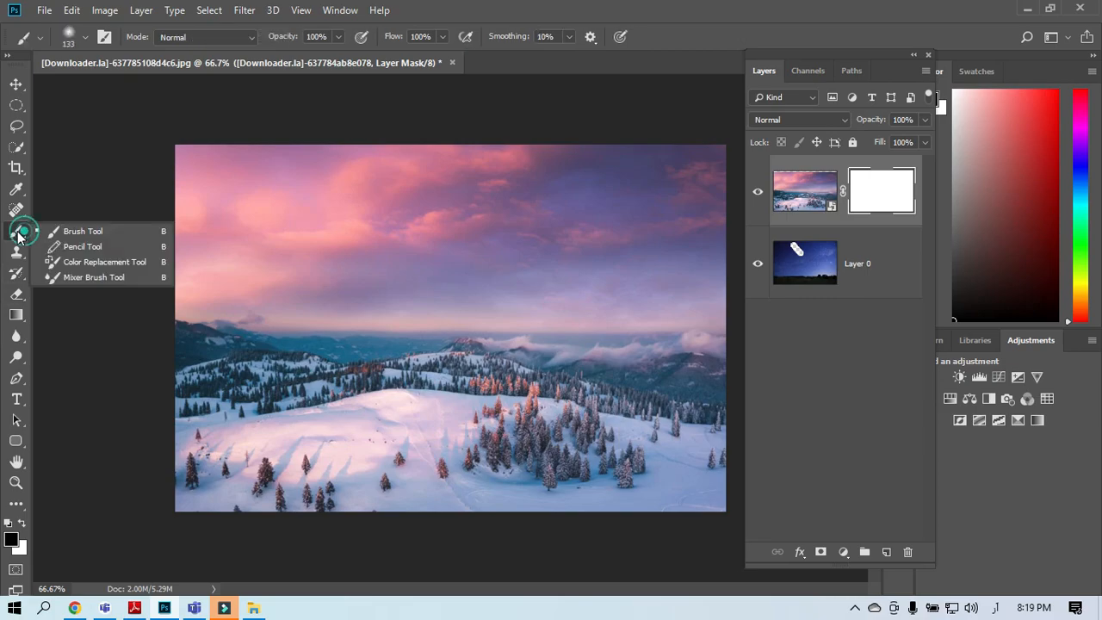
left_click(104, 229)
left_click_drag(197, 184, 415, 217)
Erase the black stroke from the layer mask with the hard 99 px eraser to bring back the pink sky
left_click(86, 37)
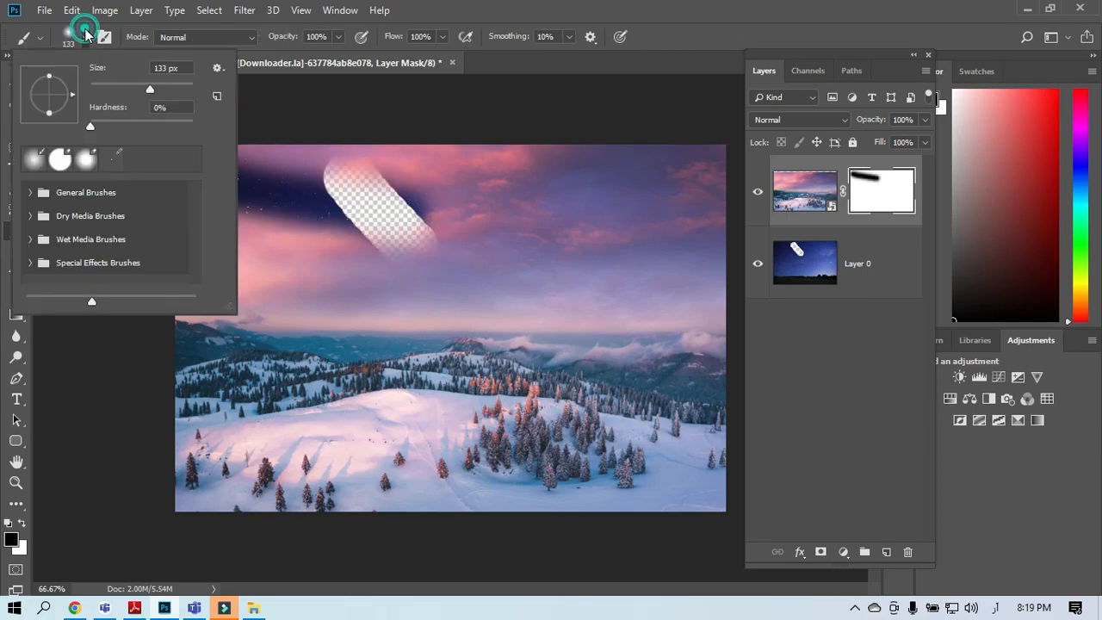
key("e")
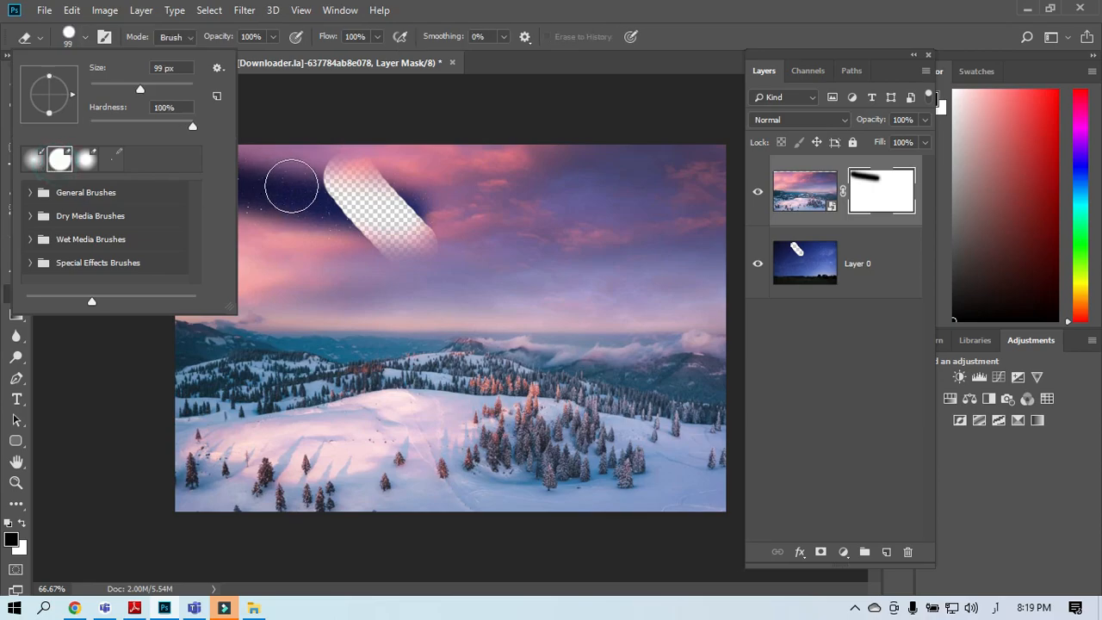
left_click_drag(287, 181, 334, 222)
left_click_drag(311, 173, 497, 301)
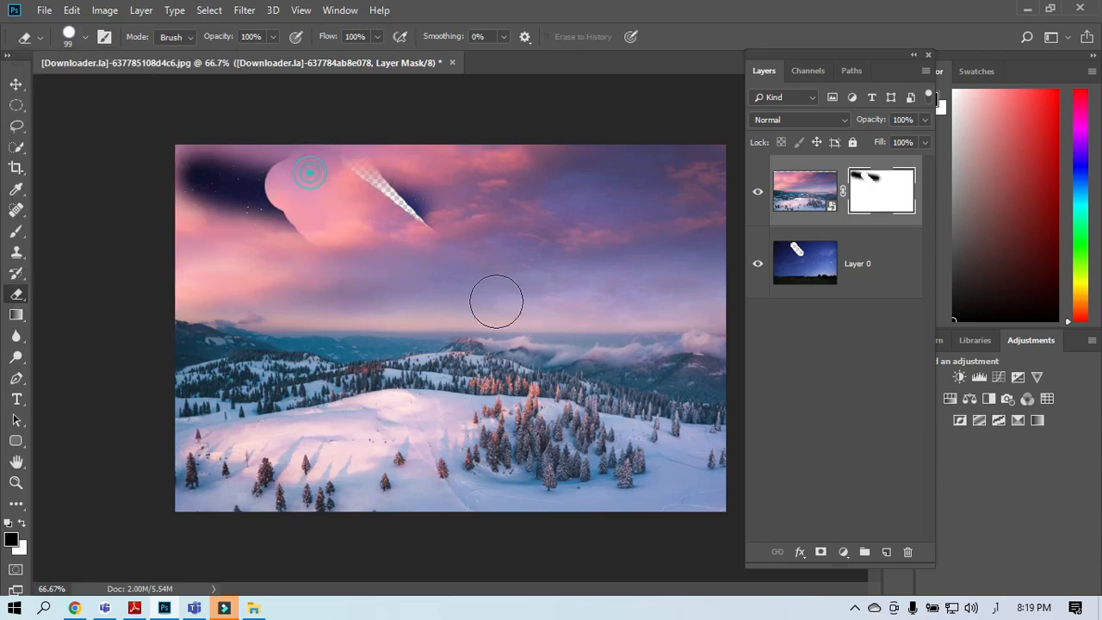
left_click_drag(336, 160, 506, 294)
left_click_drag(198, 177, 217, 201)
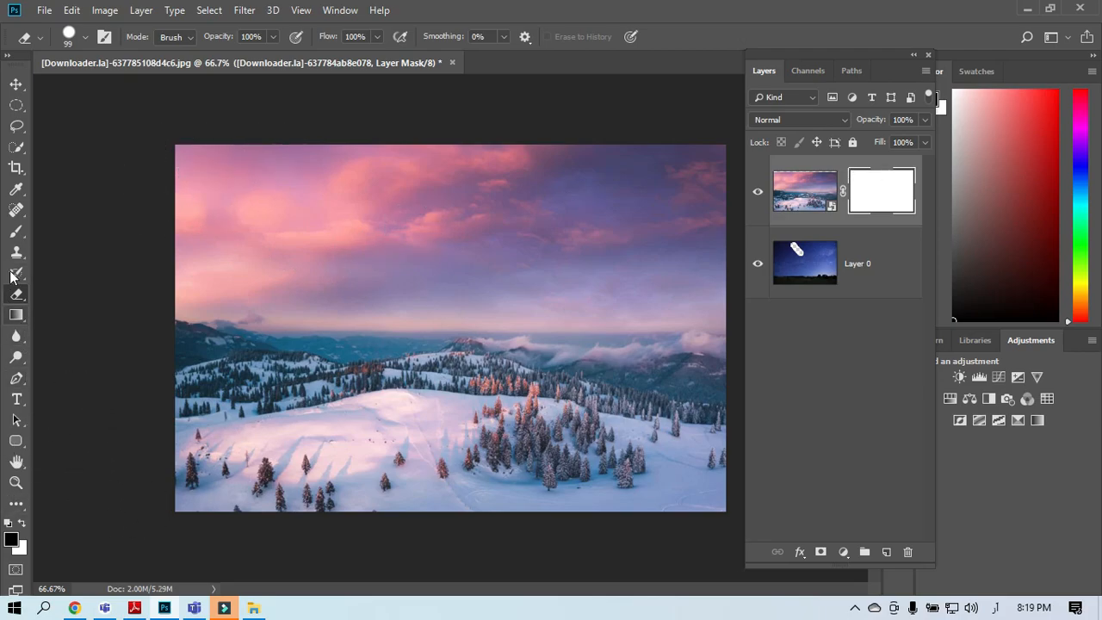
Paint the sky area of the landscape layer's mask black with a 133 px brush at 42% hardness, revealing the starry sky above the mountains
left_click(24, 233)
left_click(85, 36)
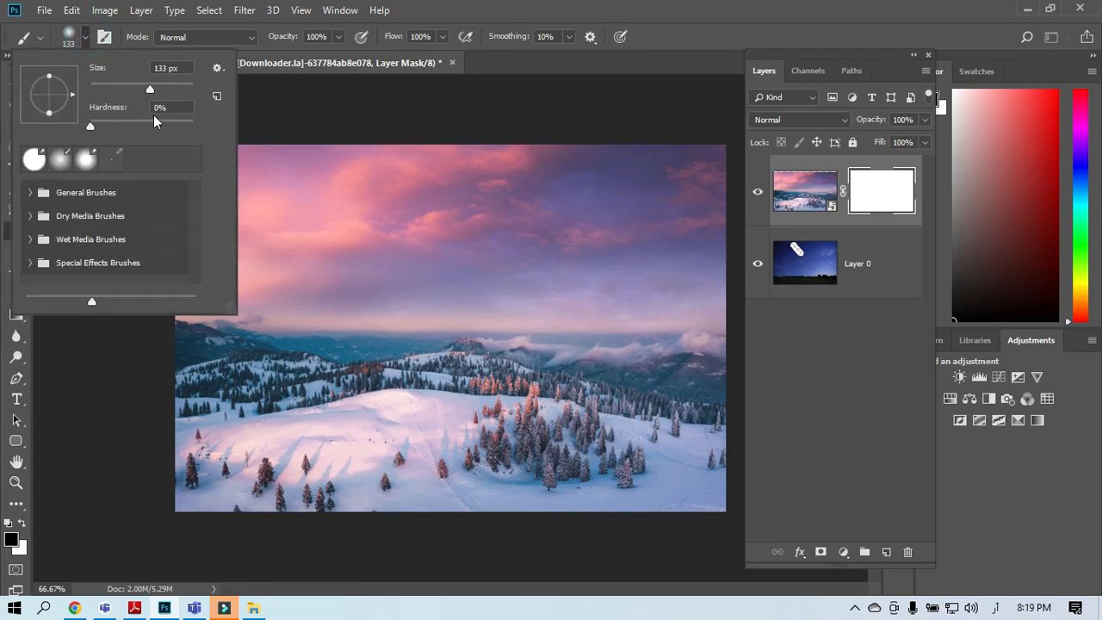
left_click_drag(92, 130, 139, 139)
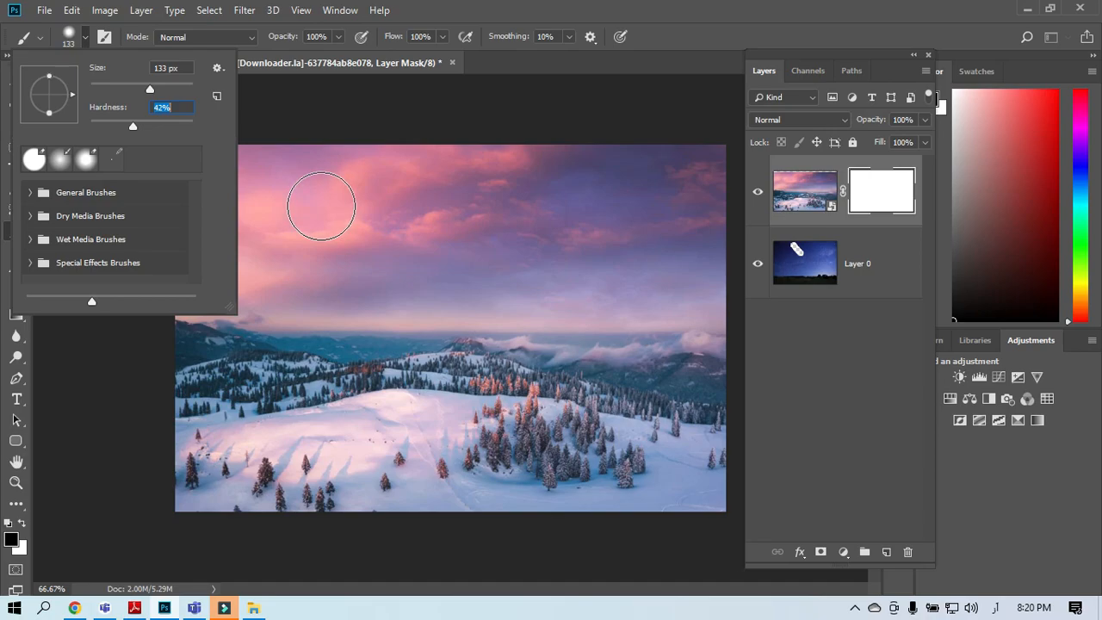
left_click(349, 168)
mouse_move(410, 192)
left_mouse_down()
mouse_move(390, 209)
mouse_move(492, 178)
mouse_move(475, 187)
mouse_move(608, 197)
mouse_move(473, 176)
mouse_move(768, 270)
mouse_move(637, 214)
mouse_move(335, 241)
mouse_move(206, 282)
mouse_move(264, 172)
mouse_move(491, 327)
mouse_move(413, 216)
mouse_move(336, 179)
left_mouse_up()
key("bracketright")
key("bracketright")
key("bracketright")
key("bracketright")
key("bracketright")
key("bracketleft")
key("bracketleft")
key("bracketleft")
key("bracketleft")
key("bracketleft")
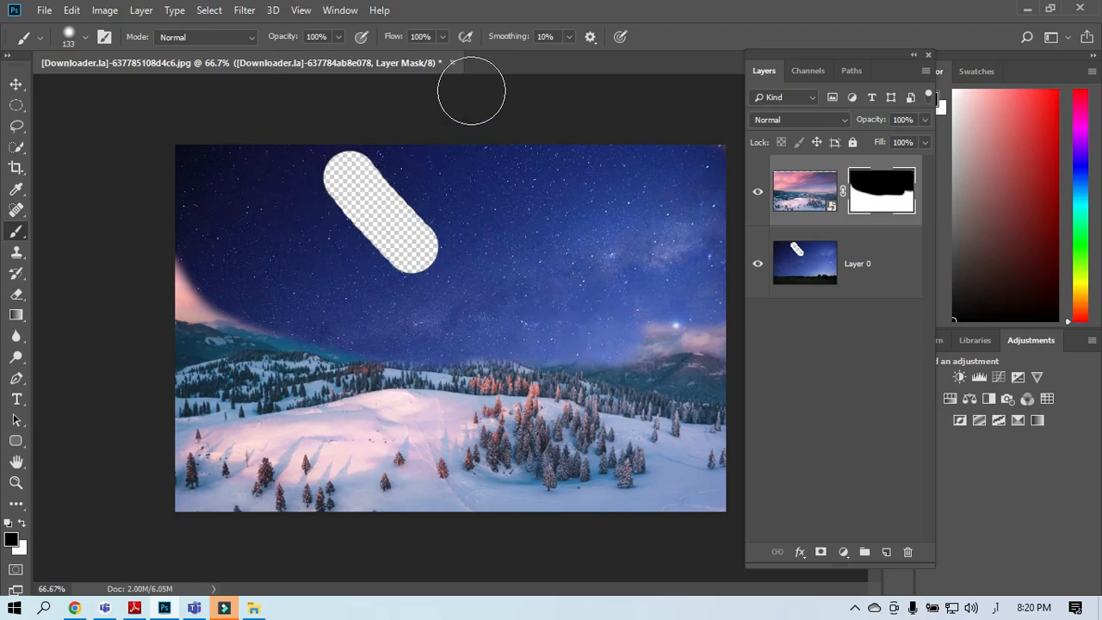
Close the landscape document without saving, and open the portrait photo [Downloader.la]-637783ebc7080 from the Lecture 06 folder in Photoshop
left_click(451, 62)
left_click(551, 247)
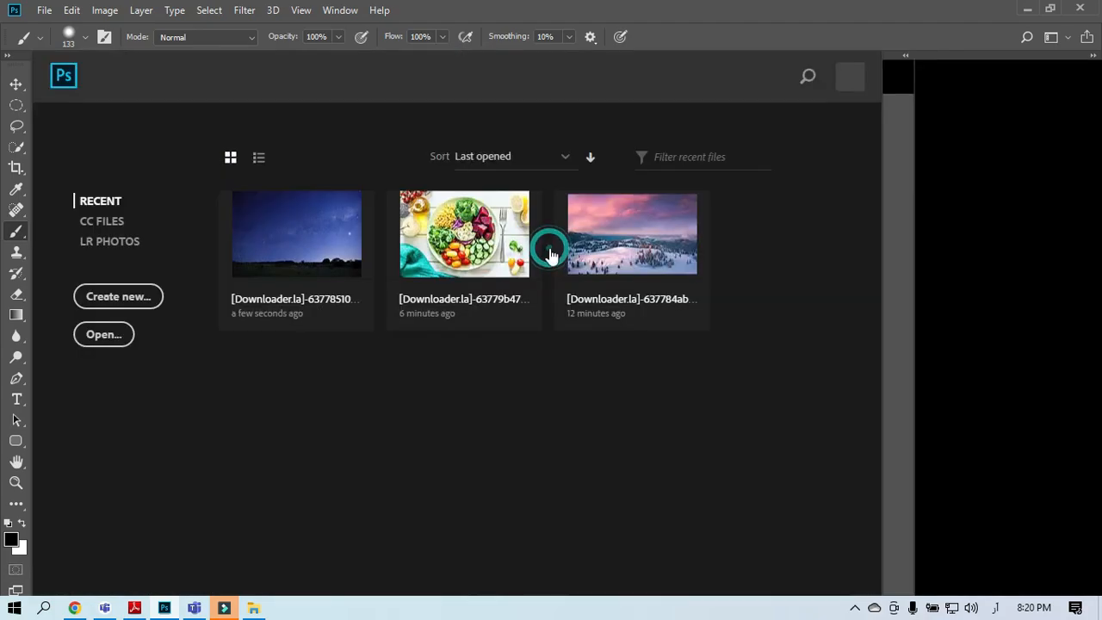
left_click(1030, 9)
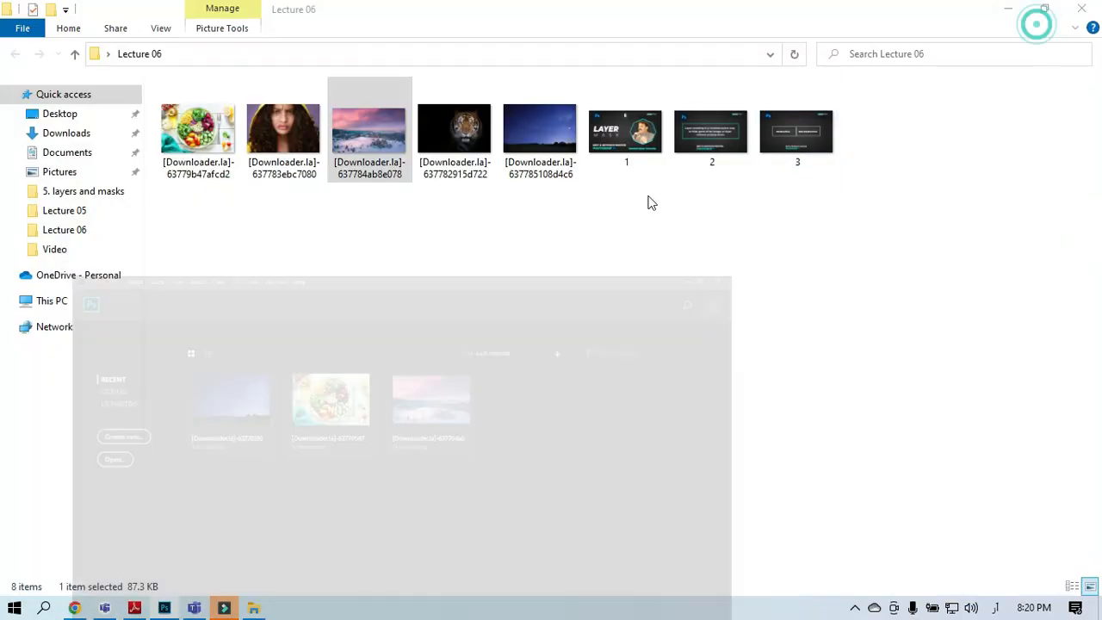
right_click(495, 300)
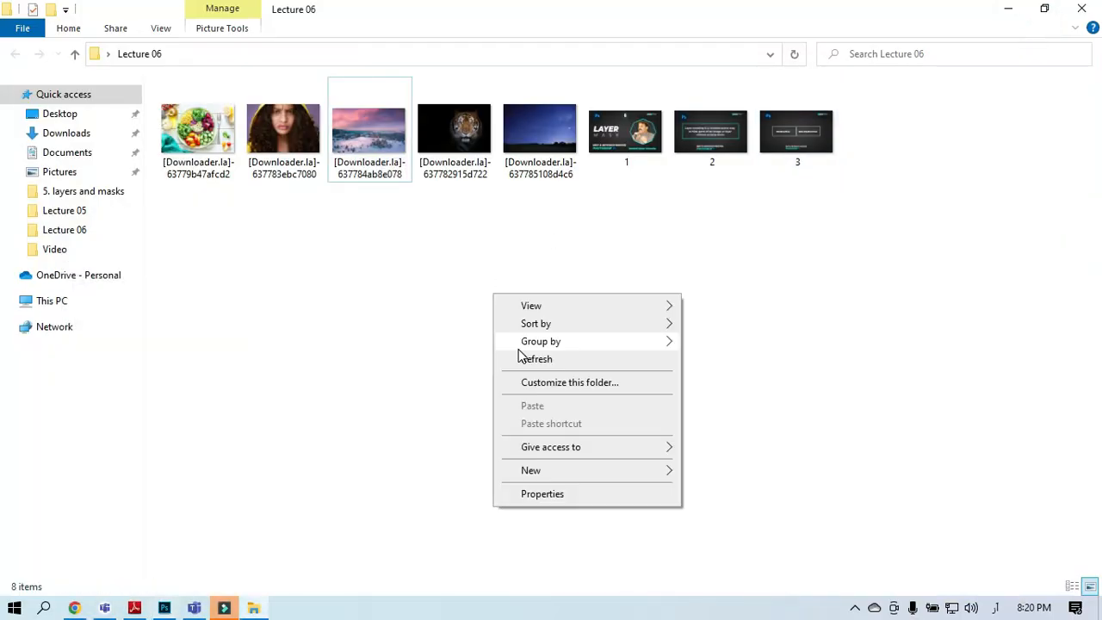
left_click(525, 359)
left_click_drag(288, 142, 471, 428)
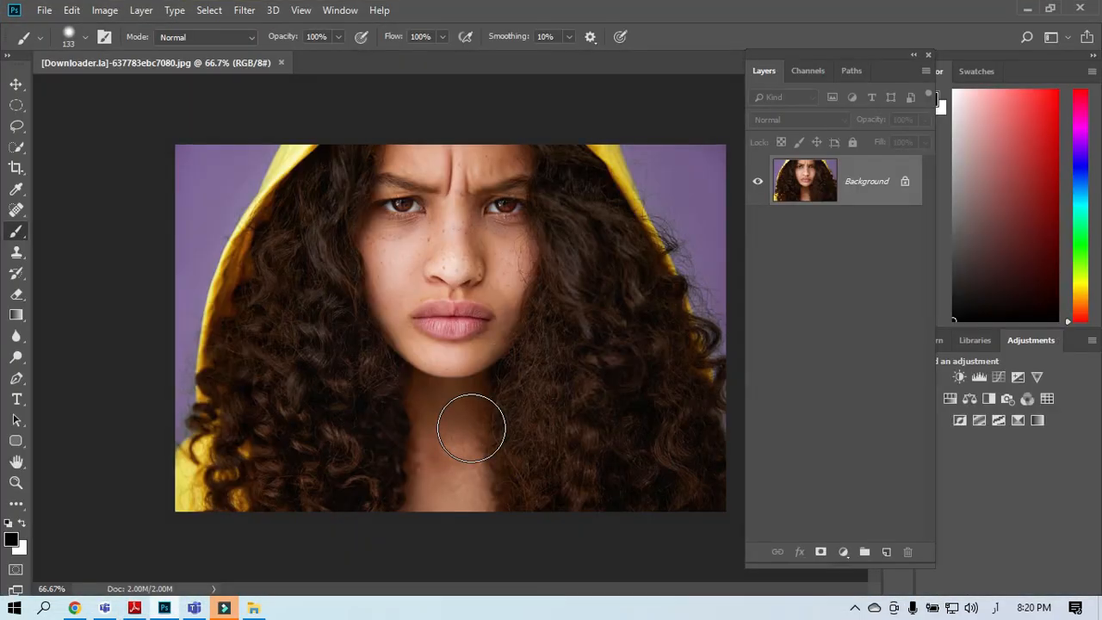
Place the tiger photo [Downloader.la]-637782915d722 above the portrait, shift it up and to the left, and commit the placement
left_click(1023, 9)
left_click_drag(454, 129, 471, 396)
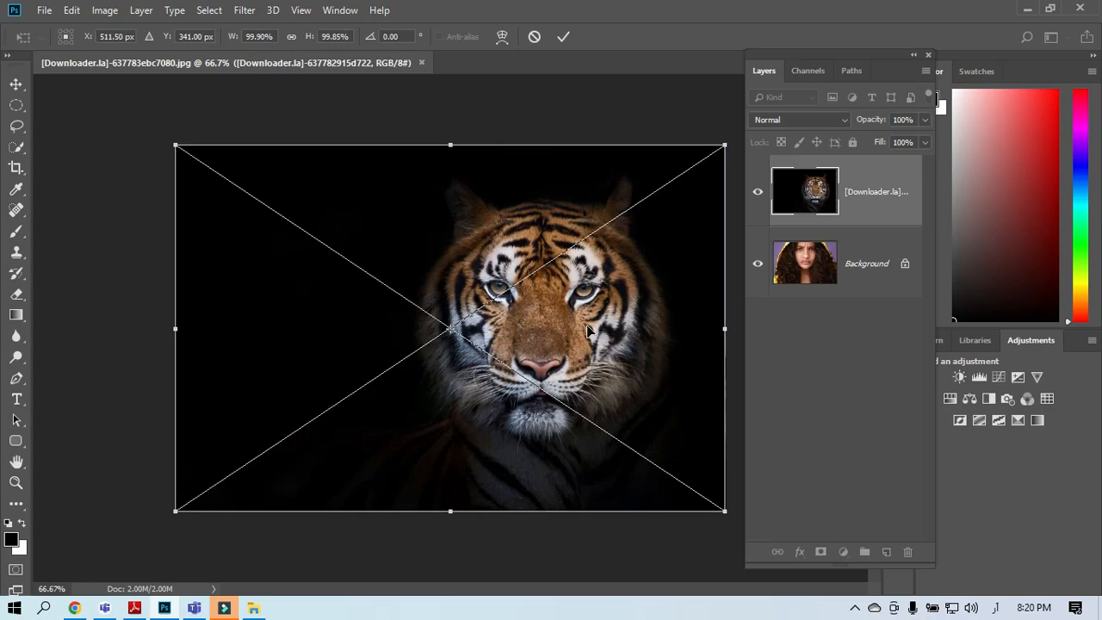
left_click_drag(584, 342, 508, 316)
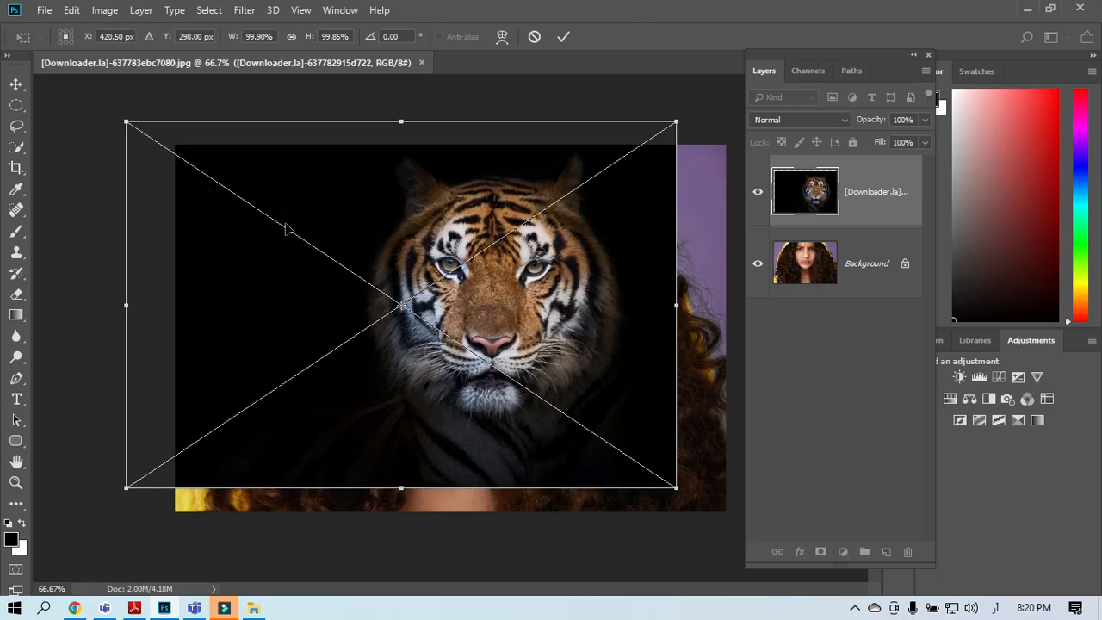
key("b")
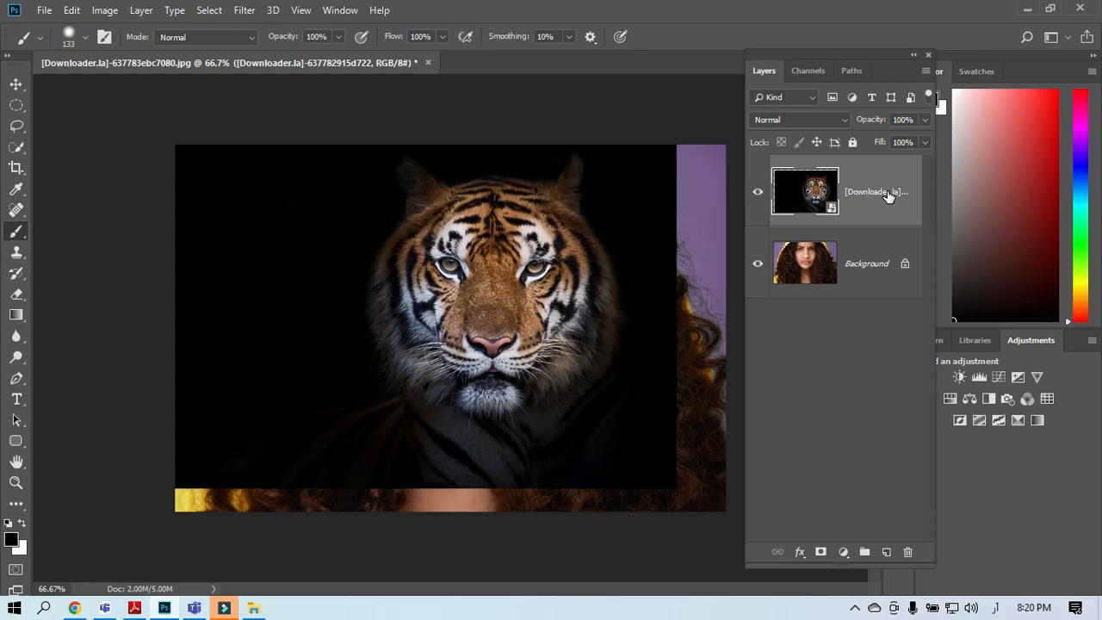
right_click(891, 197)
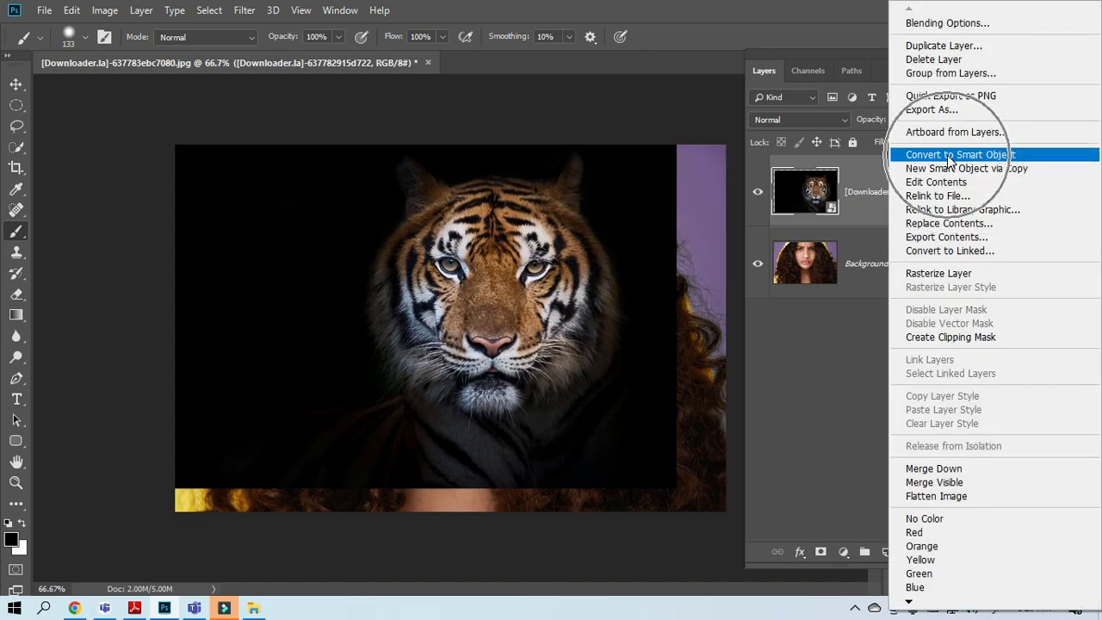
left_click(951, 160)
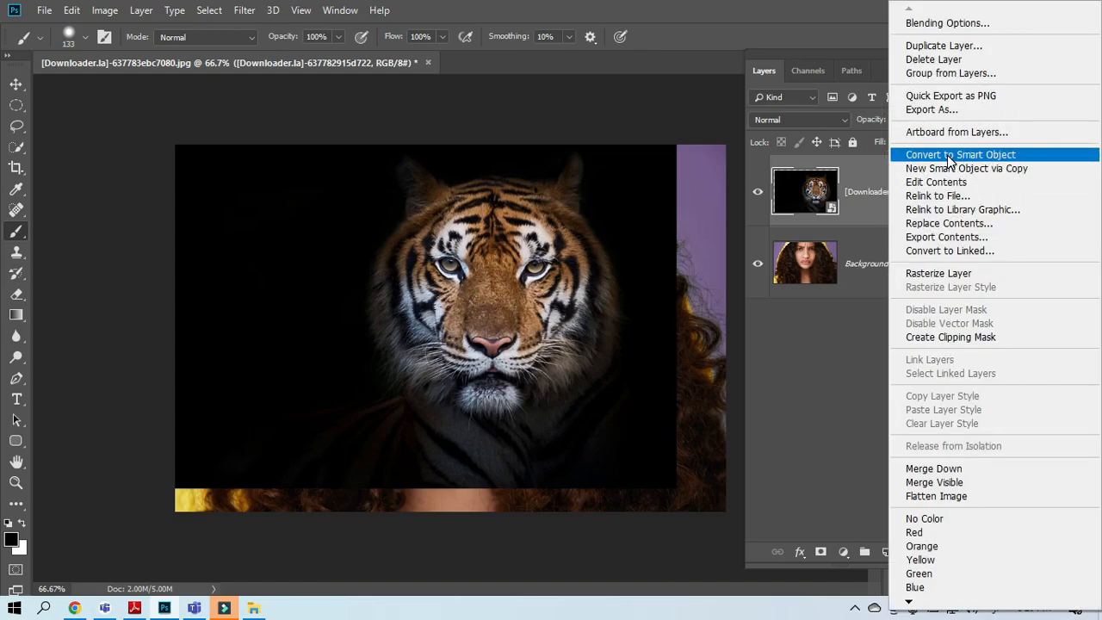
Scale the tiger layer down and position the tiger's face over the woman's face, committing the transform
left_click(16, 85)
left_click_drag(679, 499, 504, 361)
left_click_drag(374, 280, 456, 296)
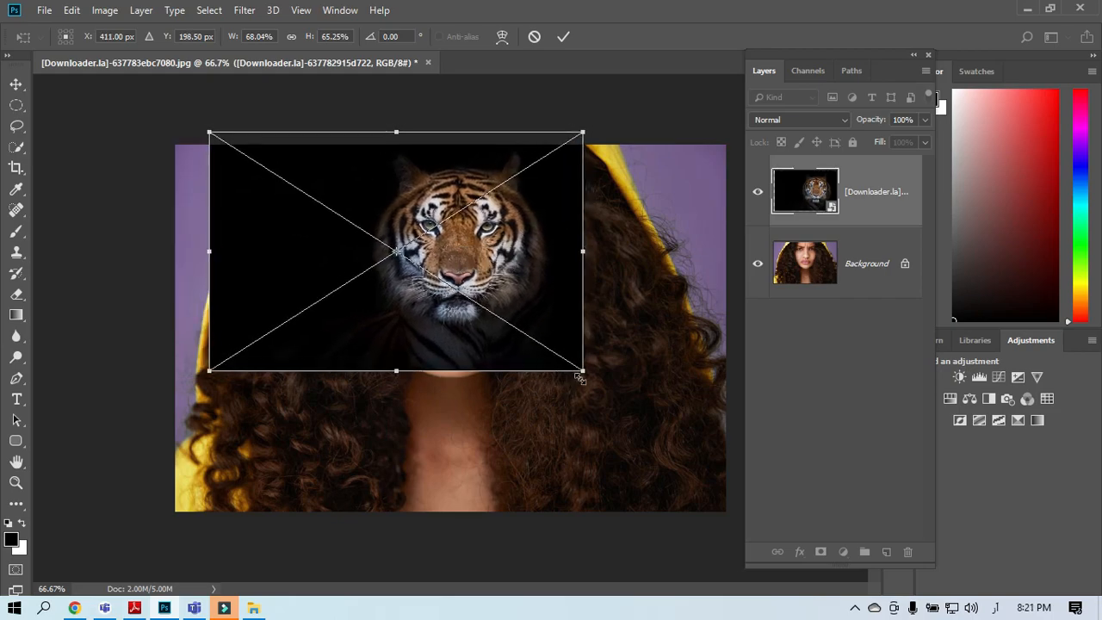
left_click_drag(590, 374, 610, 392)
mouse_move(506, 321)
left_mouse_down()
mouse_move(481, 319)
mouse_move(492, 318)
left_mouse_up()
left_click(778, 389)
key("Return")
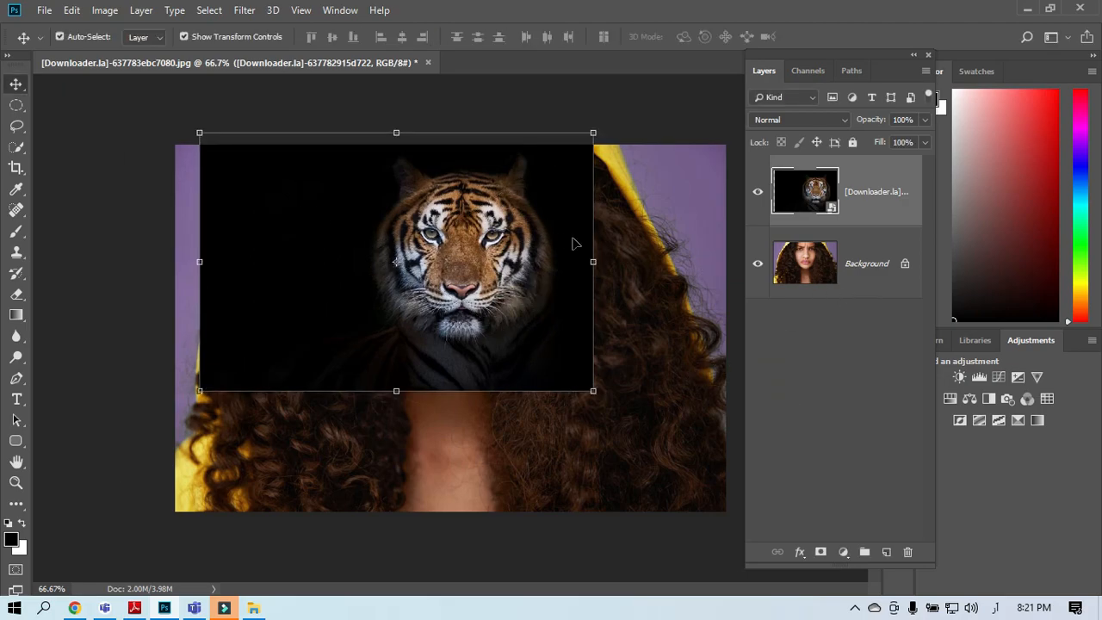
Unlock the Background portrait layer and move it above the tiger layer in the stacking order
left_click(812, 367)
left_click(906, 264)
left_click(872, 360)
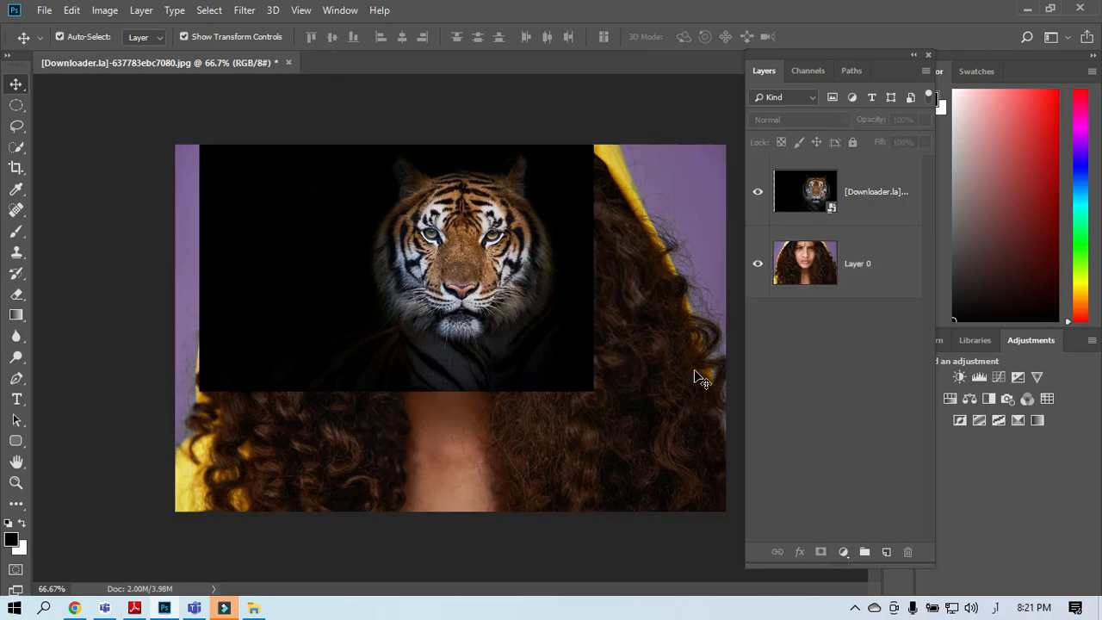
left_click_drag(805, 267, 827, 173)
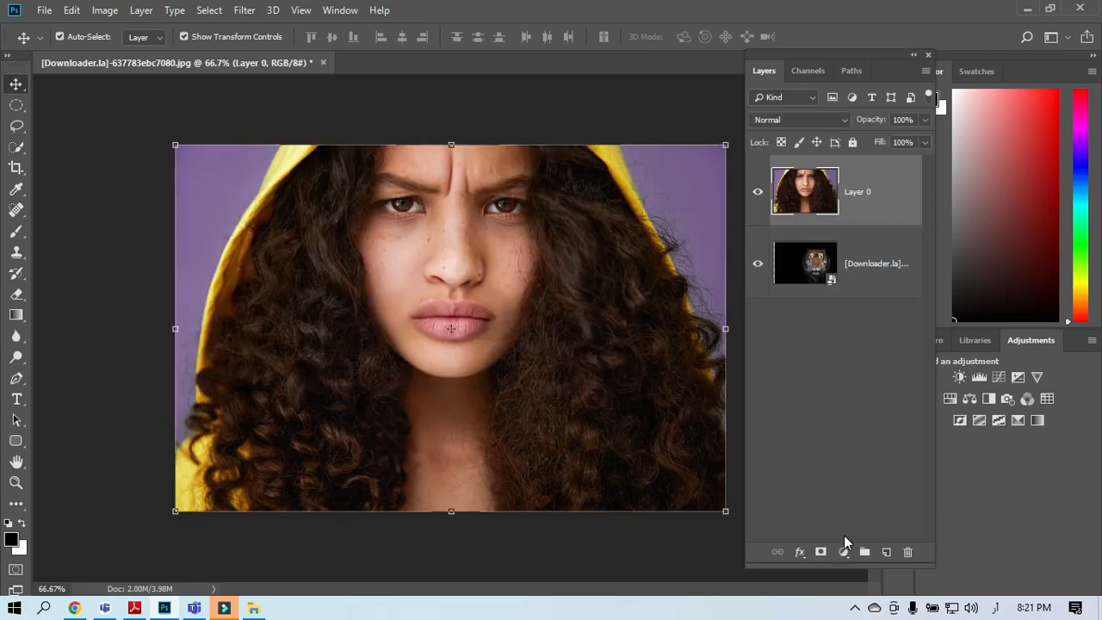
Add a layer mask to the portrait and brush it at 133 px, black over the face and white back over the neck
left_click(845, 195)
left_click(821, 553)
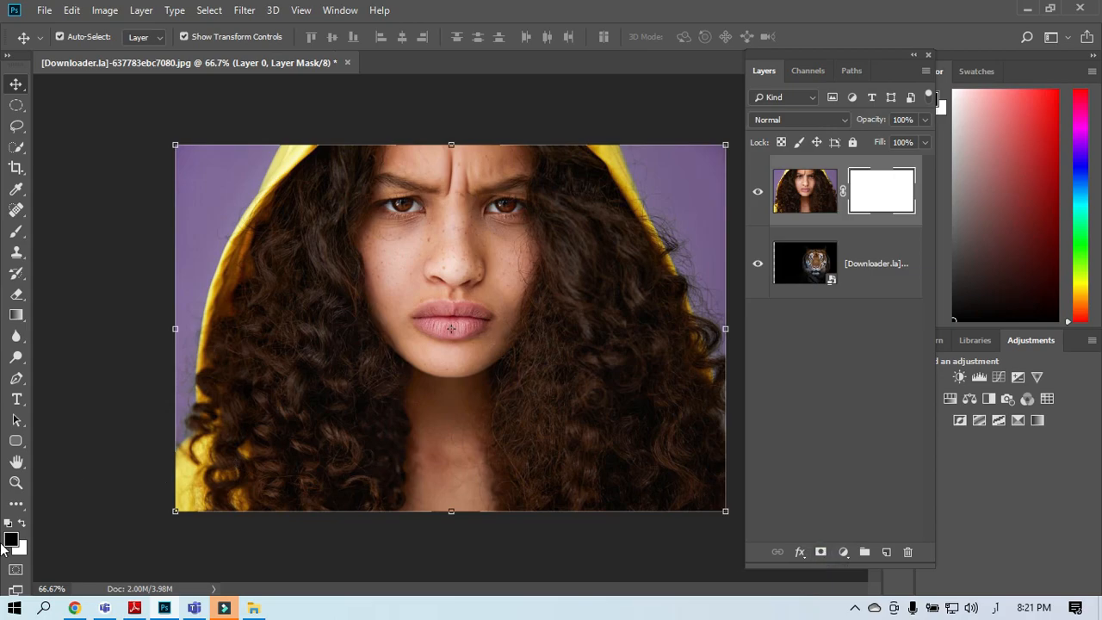
left_click(18, 232)
mouse_move(456, 185)
left_mouse_down()
mouse_move(384, 212)
mouse_move(396, 196)
mouse_move(490, 193)
mouse_move(488, 245)
mouse_move(387, 248)
mouse_move(385, 281)
mouse_move(429, 334)
mouse_move(477, 336)
mouse_move(415, 345)
mouse_move(444, 344)
mouse_move(481, 311)
mouse_move(495, 274)
mouse_move(444, 282)
mouse_move(446, 269)
mouse_move(513, 227)
mouse_move(510, 202)
mouse_move(421, 182)
mouse_move(514, 175)
mouse_move(403, 162)
mouse_move(398, 182)
mouse_move(498, 169)
mouse_move(501, 308)
mouse_move(496, 330)
mouse_move(435, 375)
left_mouse_up()
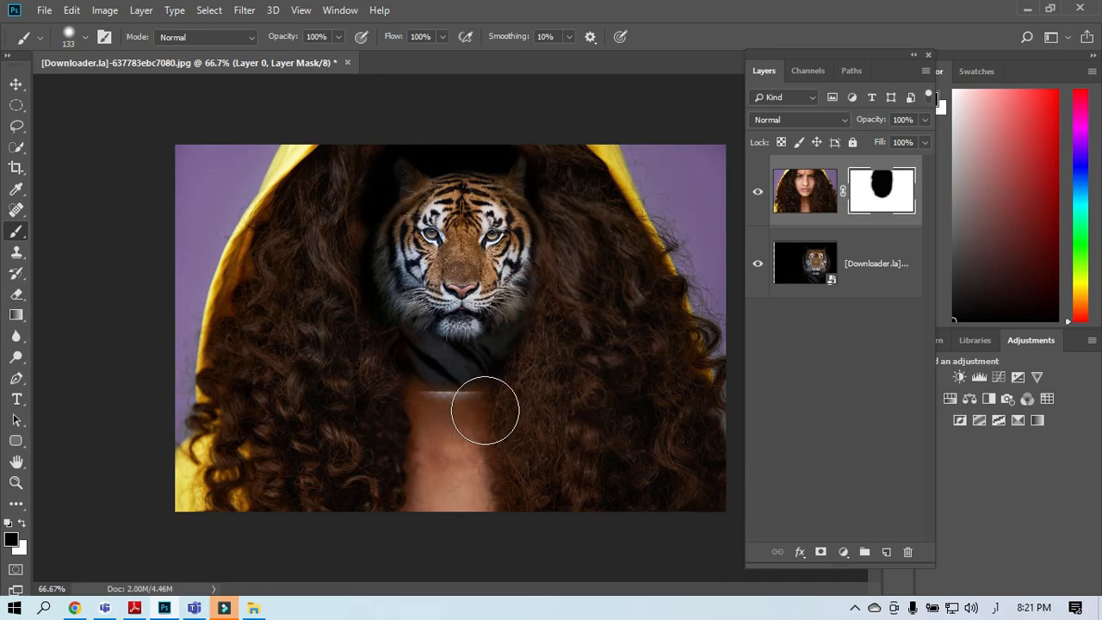
left_click(20, 524)
left_click_drag(394, 393, 528, 400)
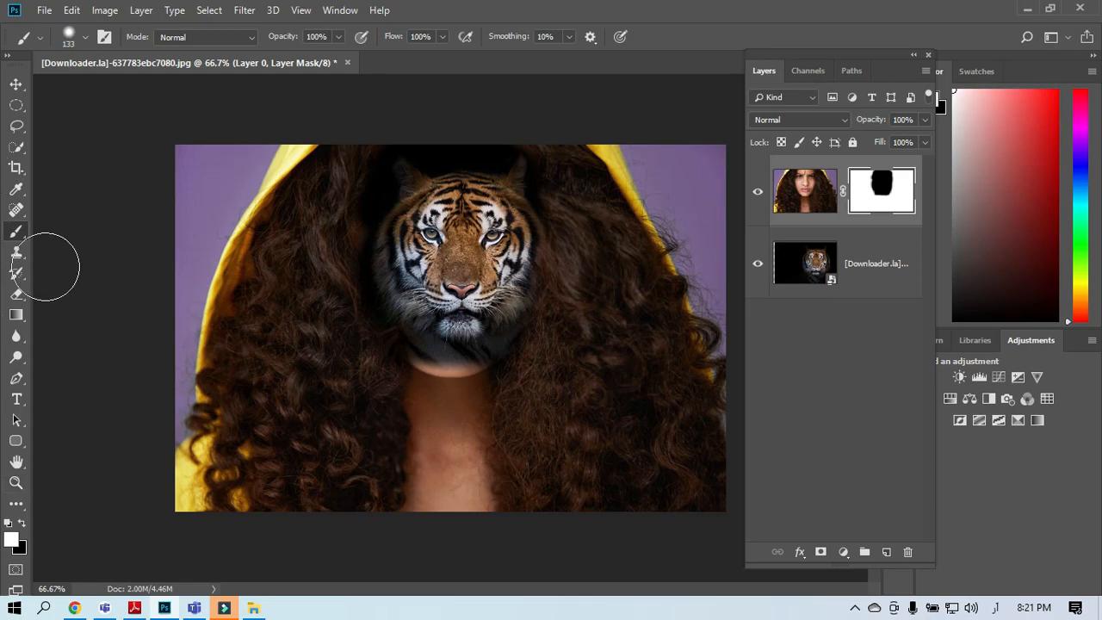
Enlarge the tiger layer and reposition it so the tiger's face fills the masked opening, committing the transform
left_click(15, 83)
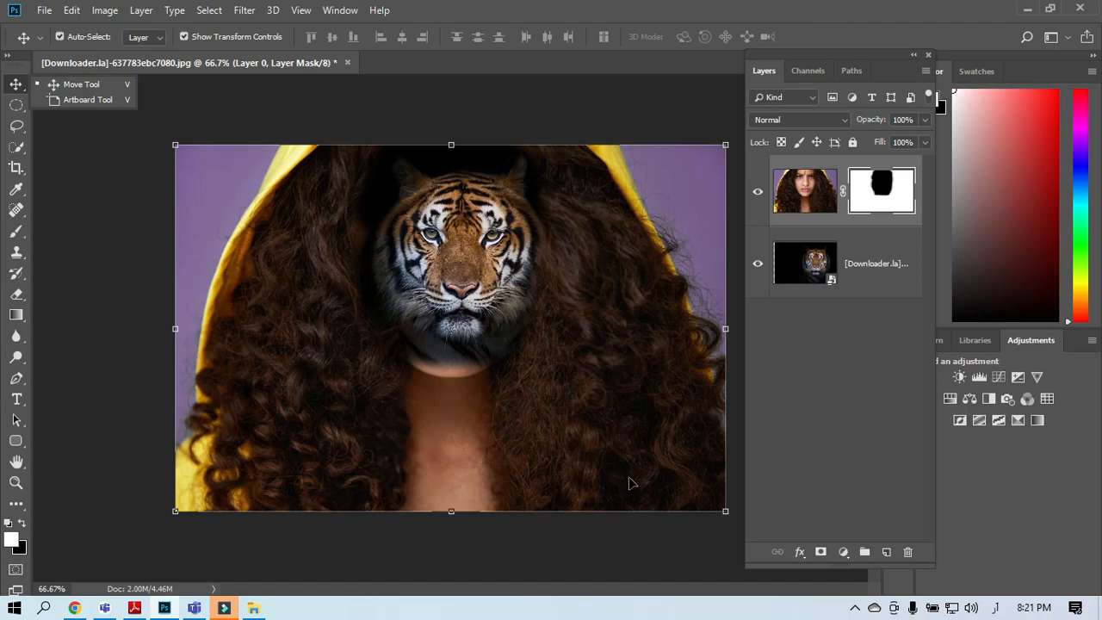
left_click(822, 262)
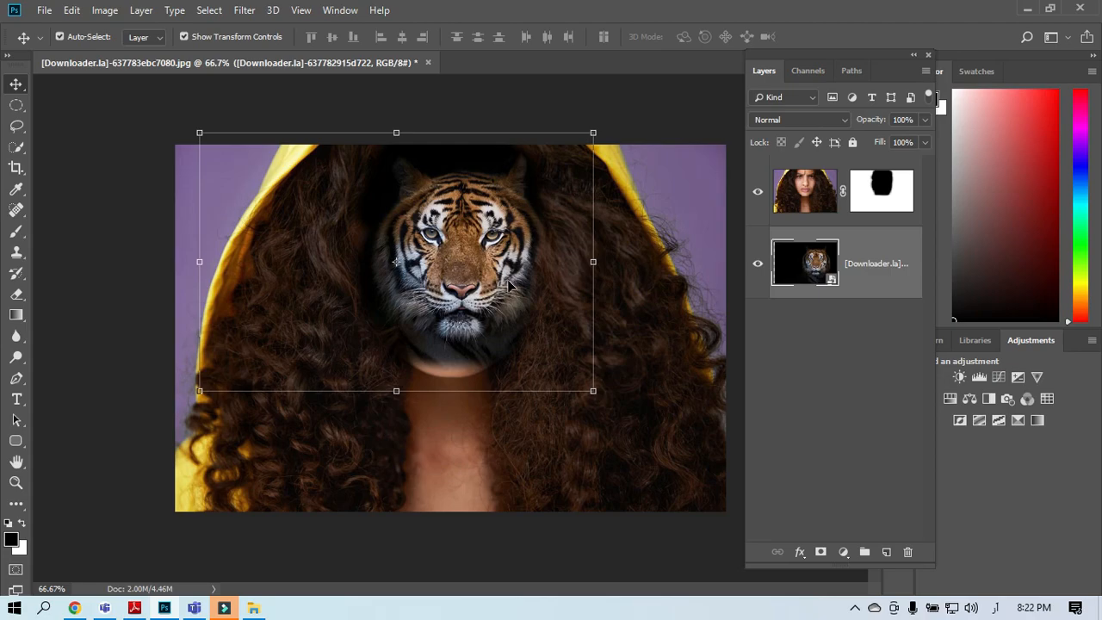
key("ctrl")
key("ctrl")
left_click_drag(595, 393, 646, 425)
mouse_move(477, 292)
left_mouse_down()
mouse_move(462, 282)
mouse_move(461, 297)
mouse_move(471, 294)
left_mouse_up()
left_click_drag(634, 436, 647, 447)
left_click_drag(475, 302, 462, 296)
key("Return")
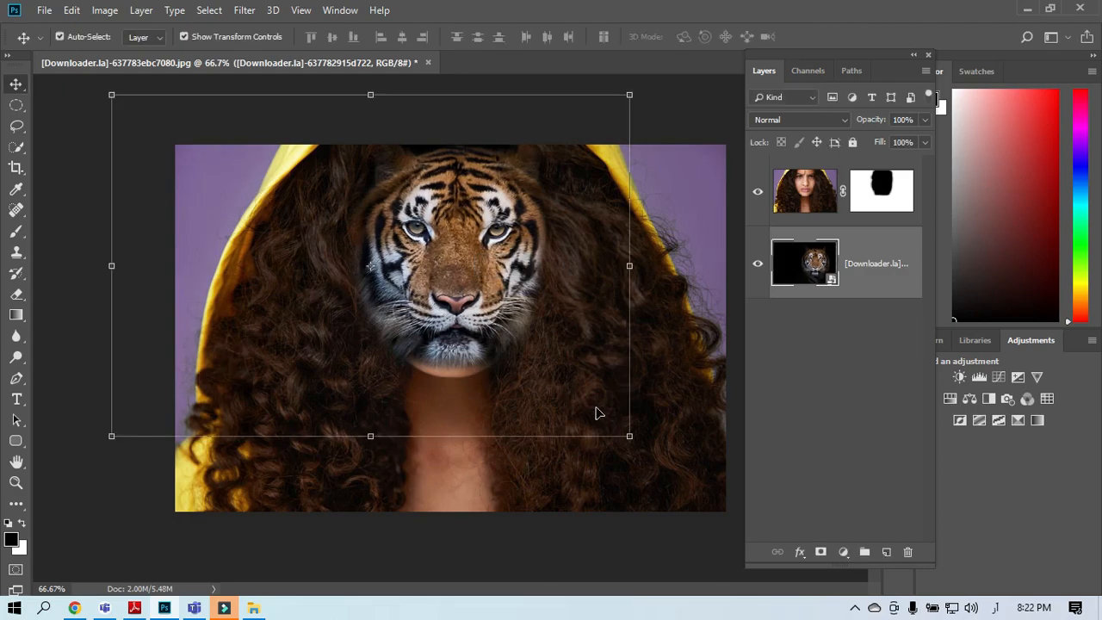
Paint the portrait's mask white around the tiger's edges to restore the woman's cheeks, lips and chin
left_click(680, 438)
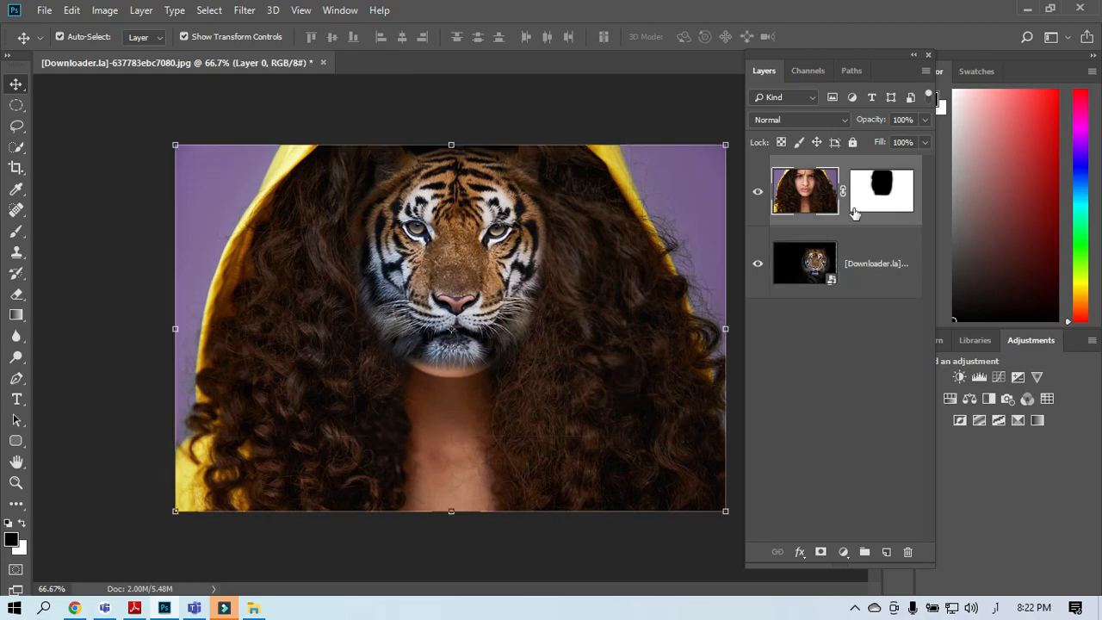
left_click(881, 190)
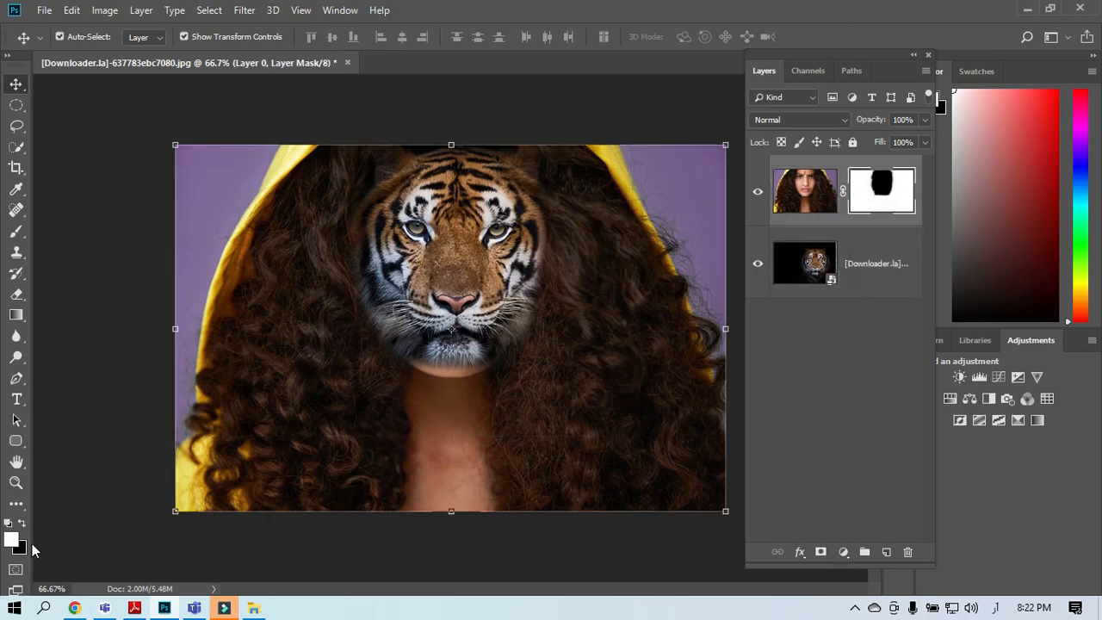
left_click(16, 231)
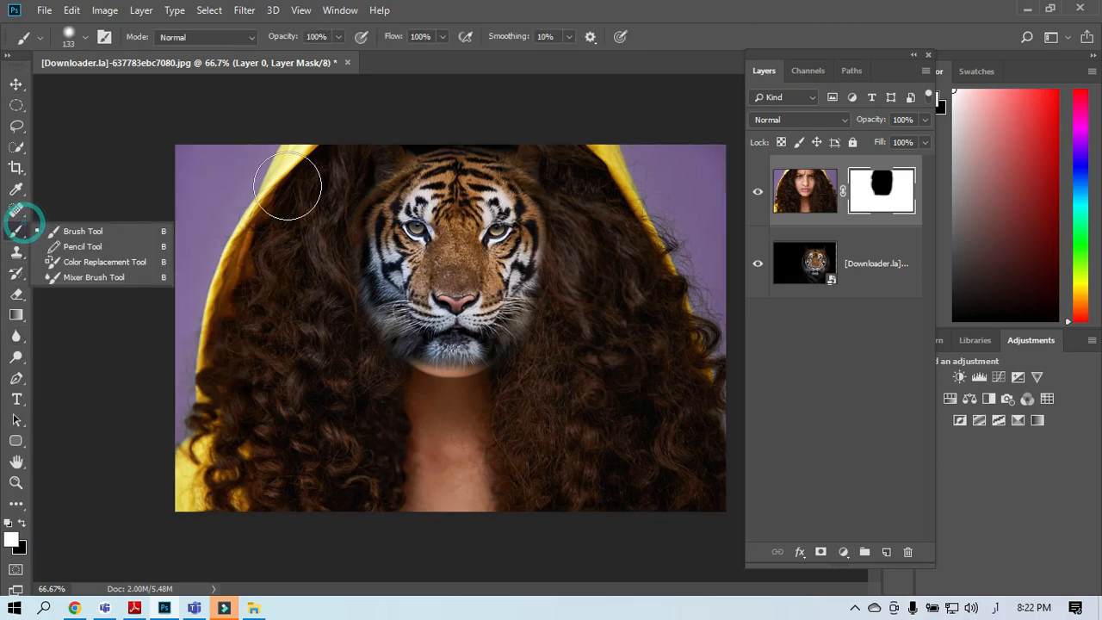
mouse_move(372, 177)
left_mouse_down()
mouse_move(350, 229)
mouse_move(345, 305)
mouse_move(364, 376)
mouse_move(360, 333)
mouse_move(394, 374)
mouse_move(376, 359)
mouse_move(490, 382)
mouse_move(388, 364)
mouse_move(524, 352)
mouse_move(546, 288)
mouse_move(514, 347)
mouse_move(420, 349)
mouse_move(370, 337)
mouse_move(486, 345)
mouse_move(400, 333)
mouse_move(357, 284)
mouse_move(350, 253)
mouse_move(360, 288)
mouse_move(360, 245)
mouse_move(339, 328)
left_mouse_up()
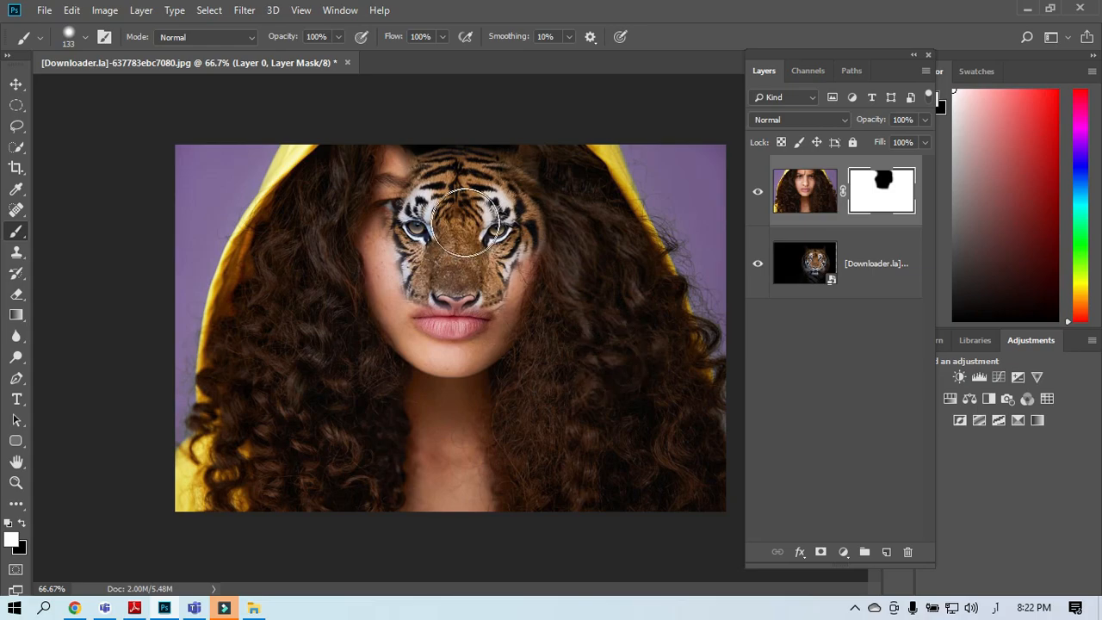
Scale the tiger layer to 104.99% width and 107.77% height, and shift it so the features sit over the woman's face
left_click(12, 83)
left_click(825, 272)
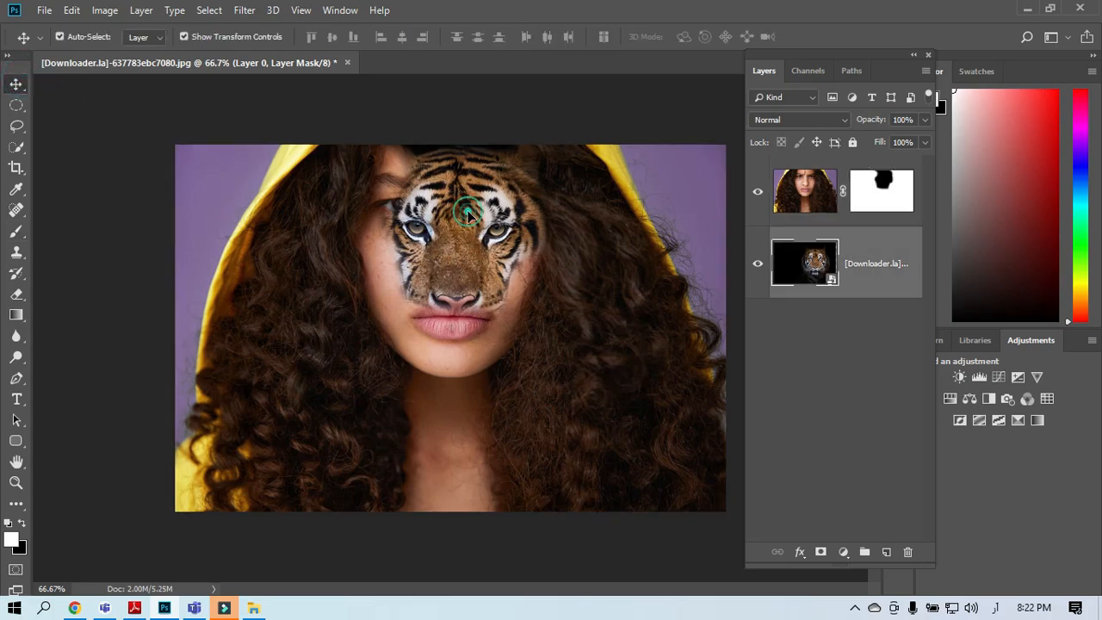
left_click_drag(482, 241, 454, 217)
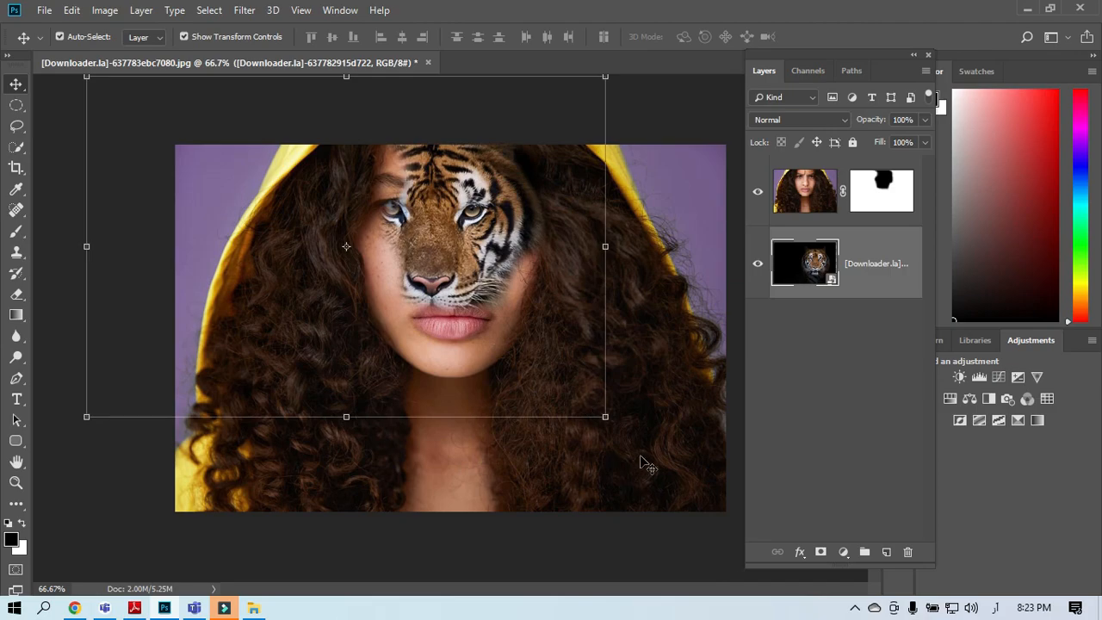
left_click_drag(609, 417, 620, 422)
left_click_drag(647, 446, 644, 448)
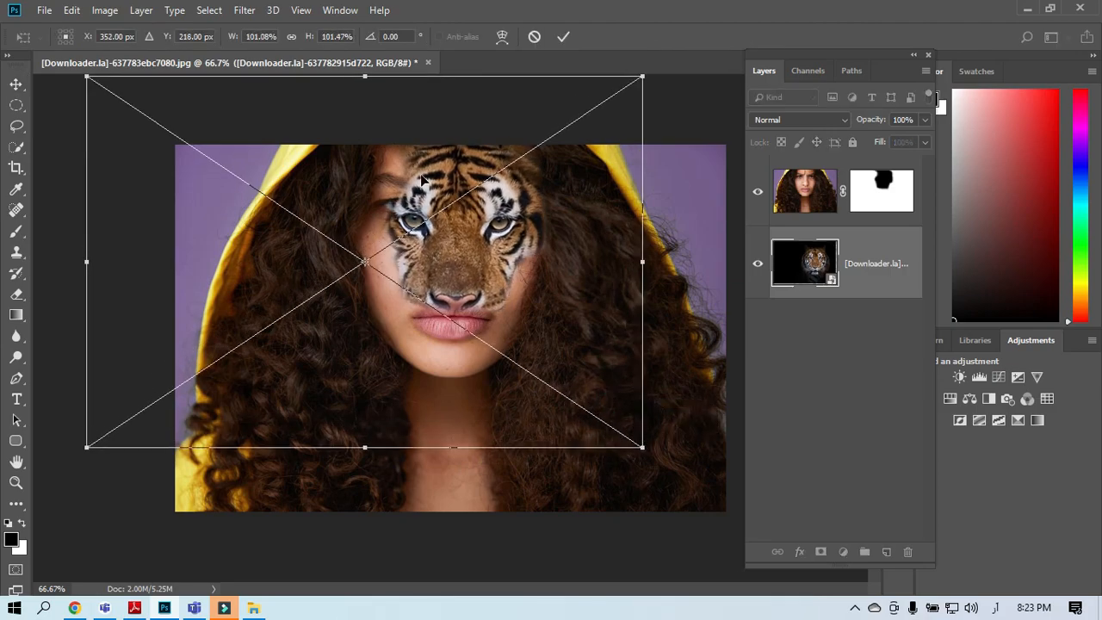
left_click_drag(489, 245, 472, 231)
left_click_drag(633, 435, 648, 457)
left_click_drag(492, 265, 476, 265)
key("Return")
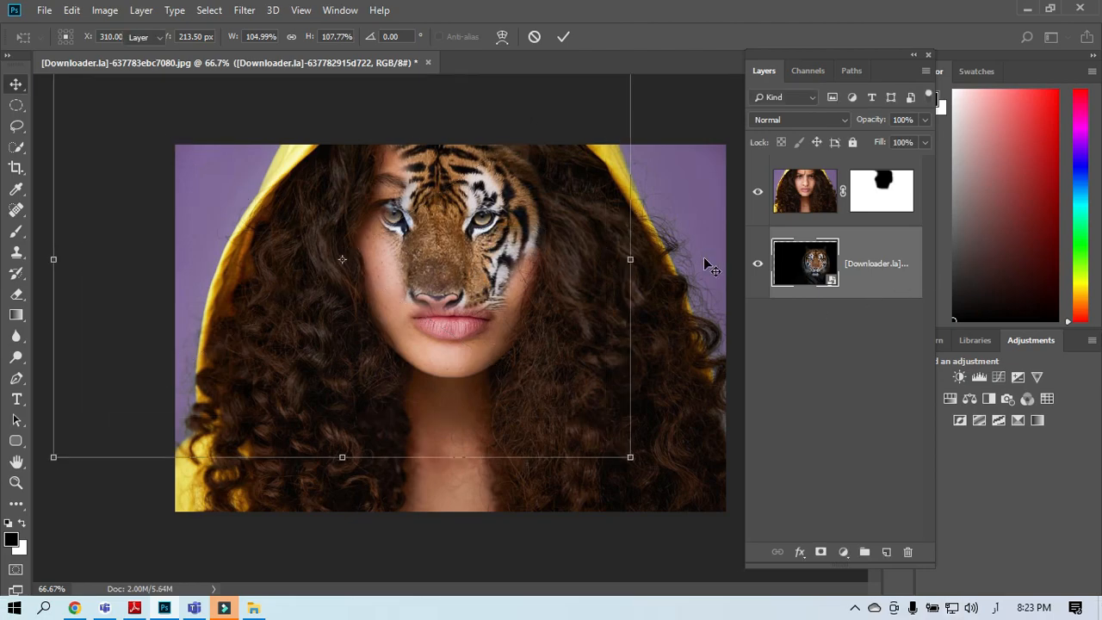
Paint the portrait's mask black over the forehead and cheeks to reveal more of the tiger's face above the lips
left_click(896, 202)
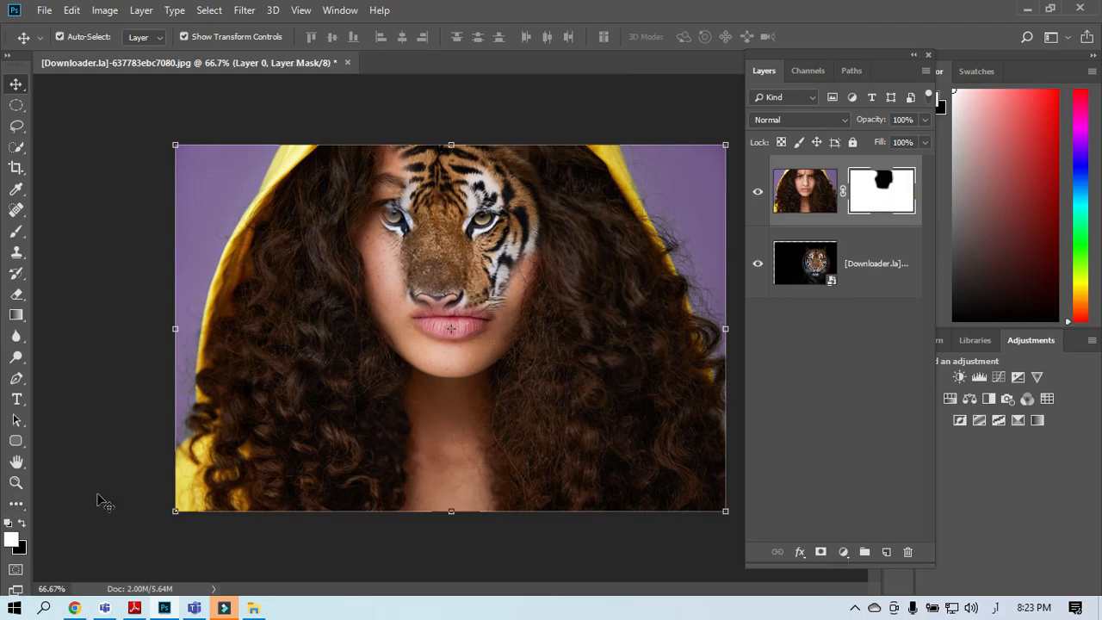
left_click(20, 524)
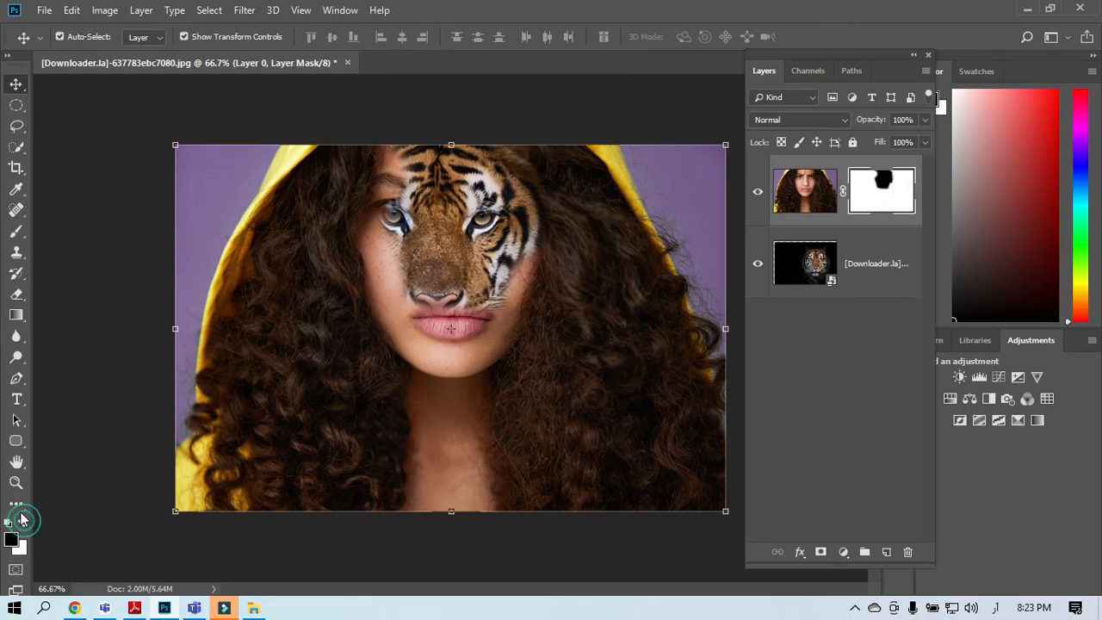
left_click(18, 231)
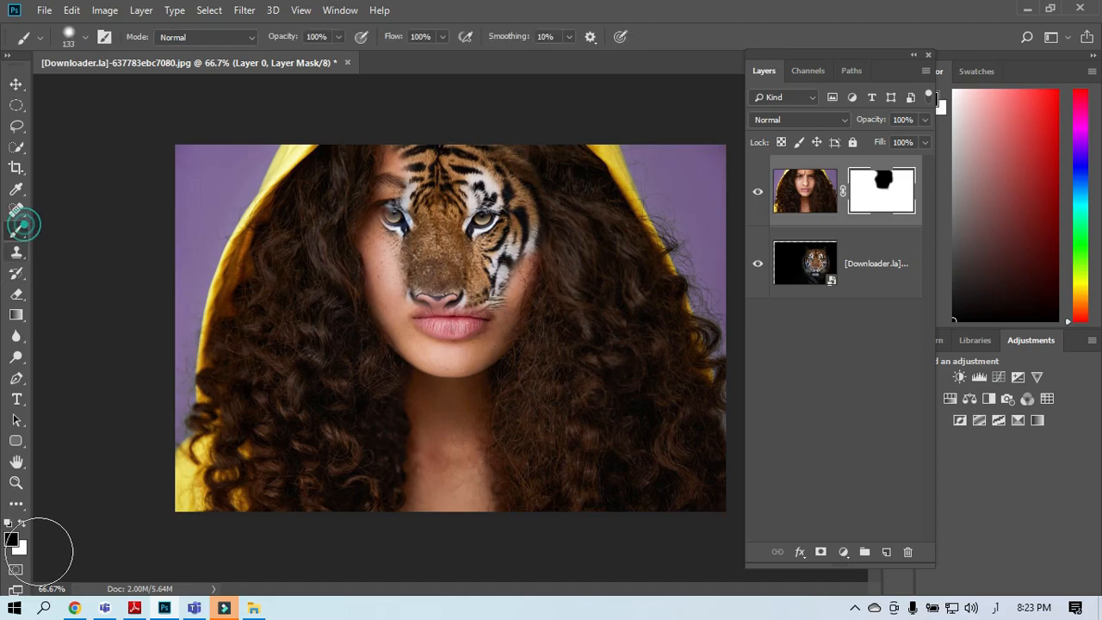
mouse_move(394, 178)
left_mouse_down()
mouse_move(414, 269)
mouse_move(405, 254)
mouse_move(399, 275)
mouse_move(466, 279)
mouse_move(507, 217)
mouse_move(514, 258)
mouse_move(502, 293)
mouse_move(509, 270)
left_mouse_up()
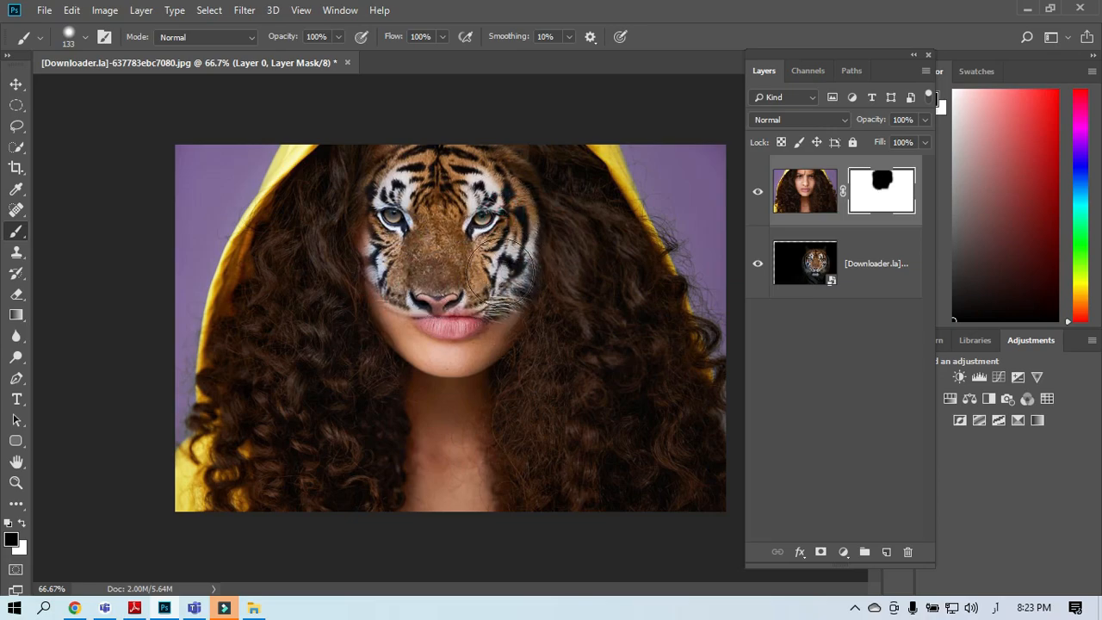
Nudge the tiger layer right and slightly up until its nose and eyes are centred above the woman's lips
key("v")
left_click(812, 265)
key("Right")
key("Right")
key("Right")
key("Right")
key("Right")
key("Right")
key("Right")
key("Right")
key("Right")
key("Right")
key("Right")
key("Right")
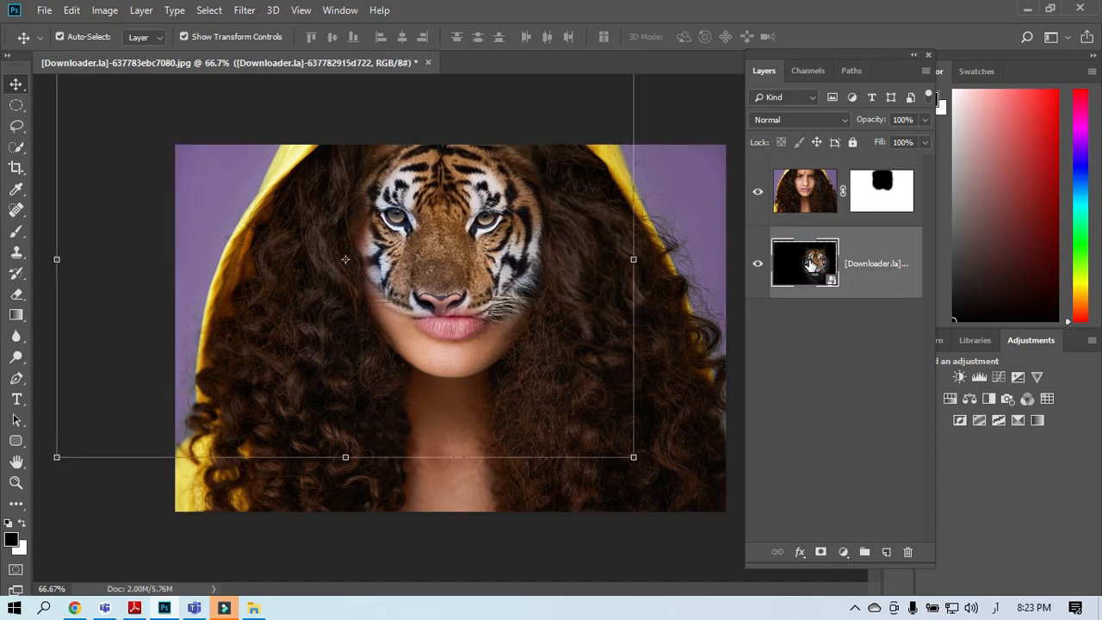
key("Right")
key("Right")
key("Right")
key("Right")
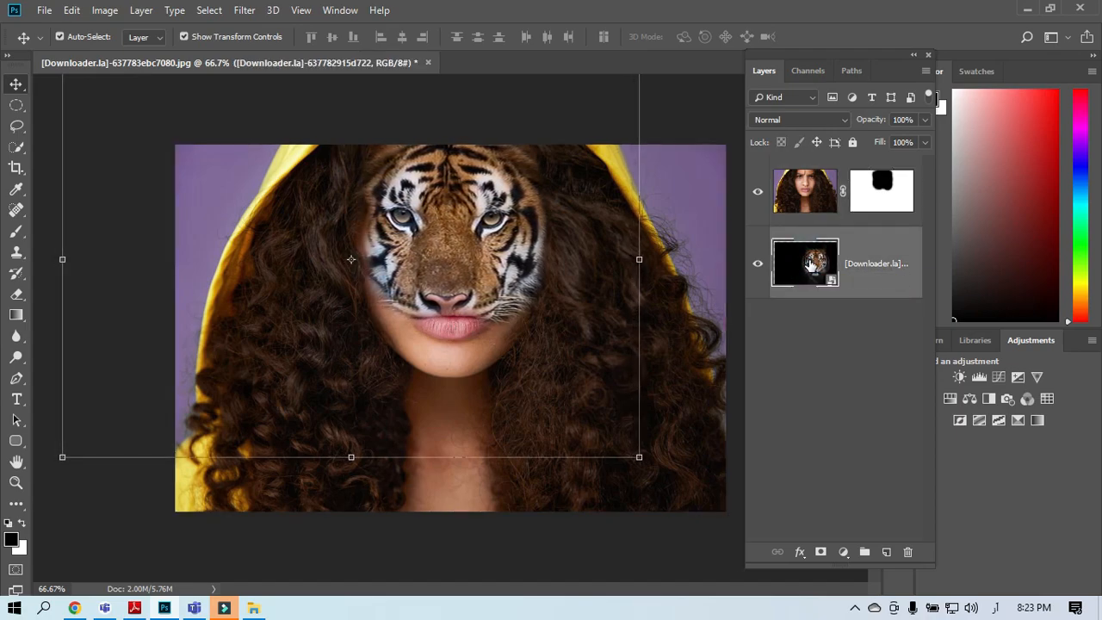
key("Up")
key("Up")
key("Up")
key("Up")
key("Up")
key("Up")
key("Right")
key("Right")
key("Right")
key("Up")
key("Up")
key("Right")
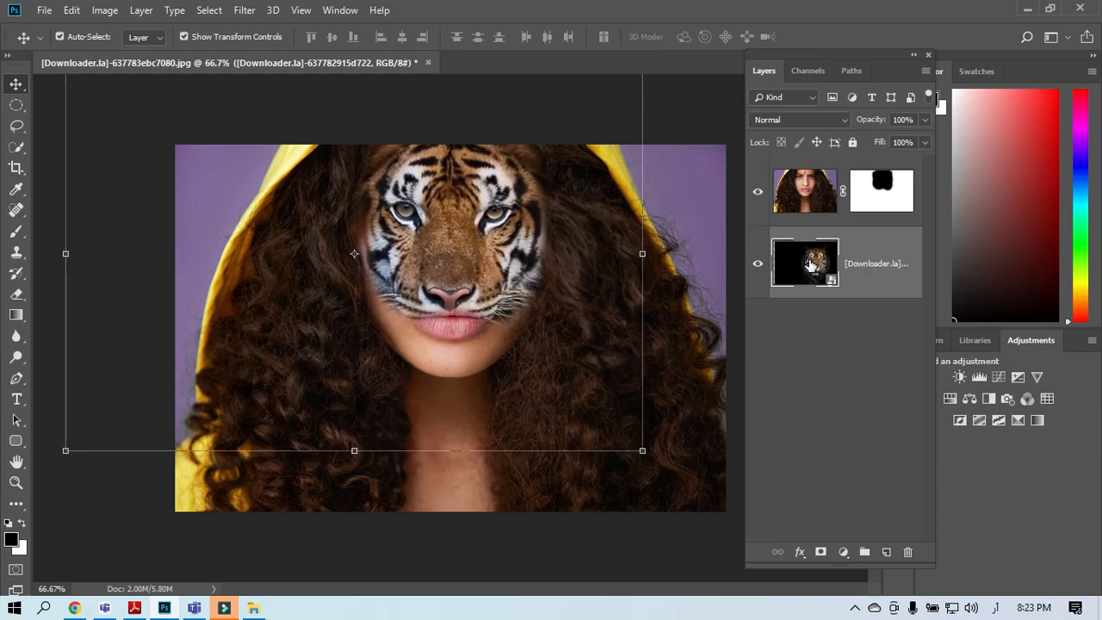
Brush black on the portrait's mask along the left cheek to reveal more of the tiger's fur at the hairline
left_click(860, 190)
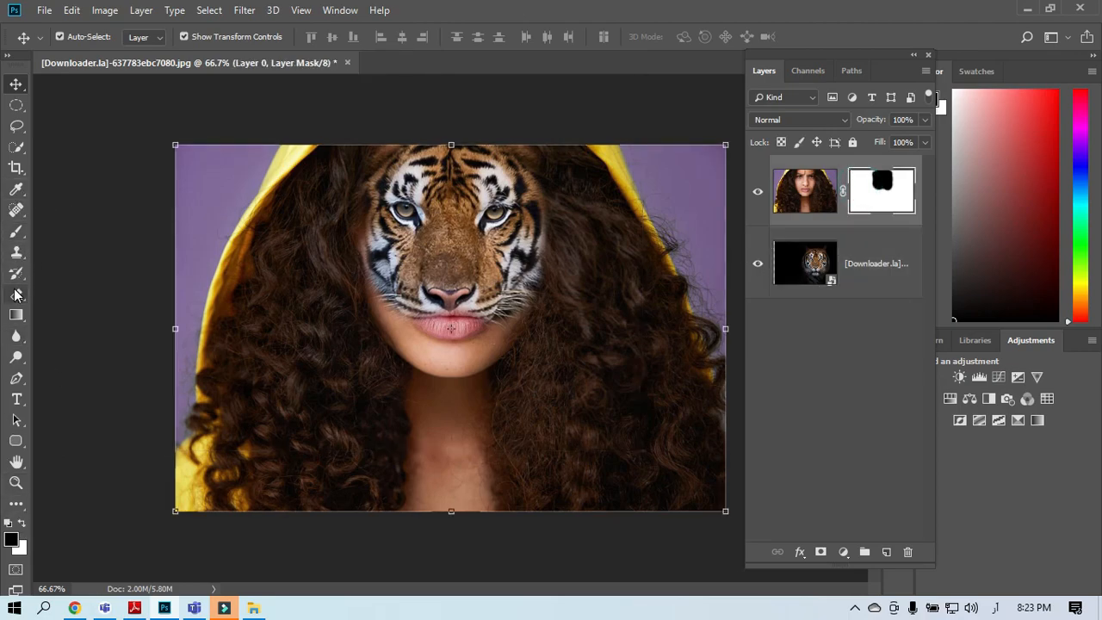
left_click(16, 295)
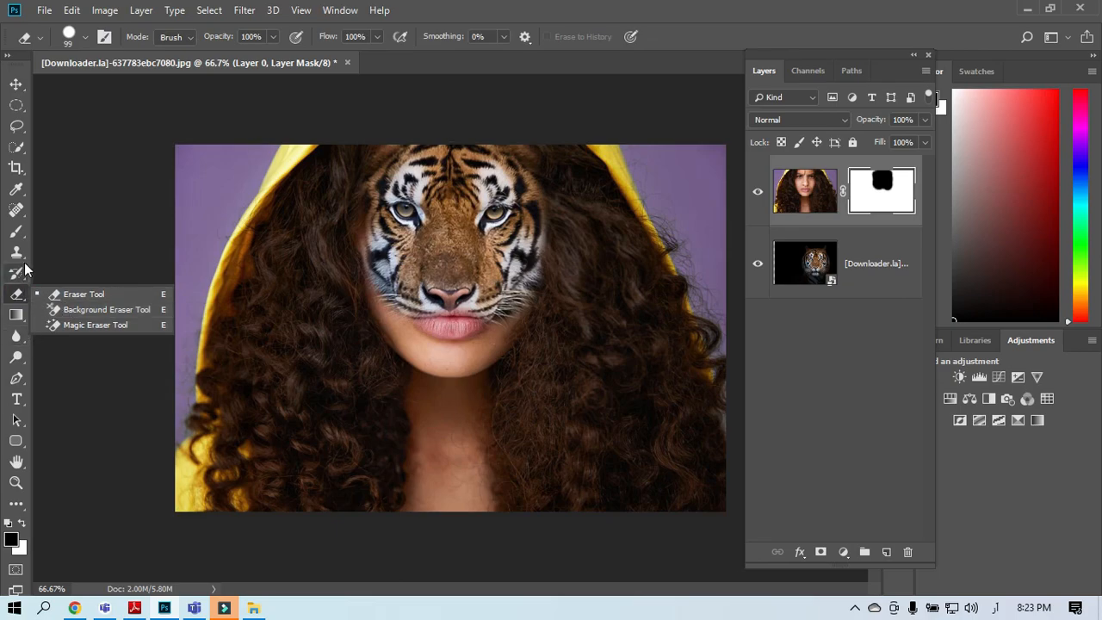
left_click(16, 231)
left_click_drag(385, 226, 372, 297)
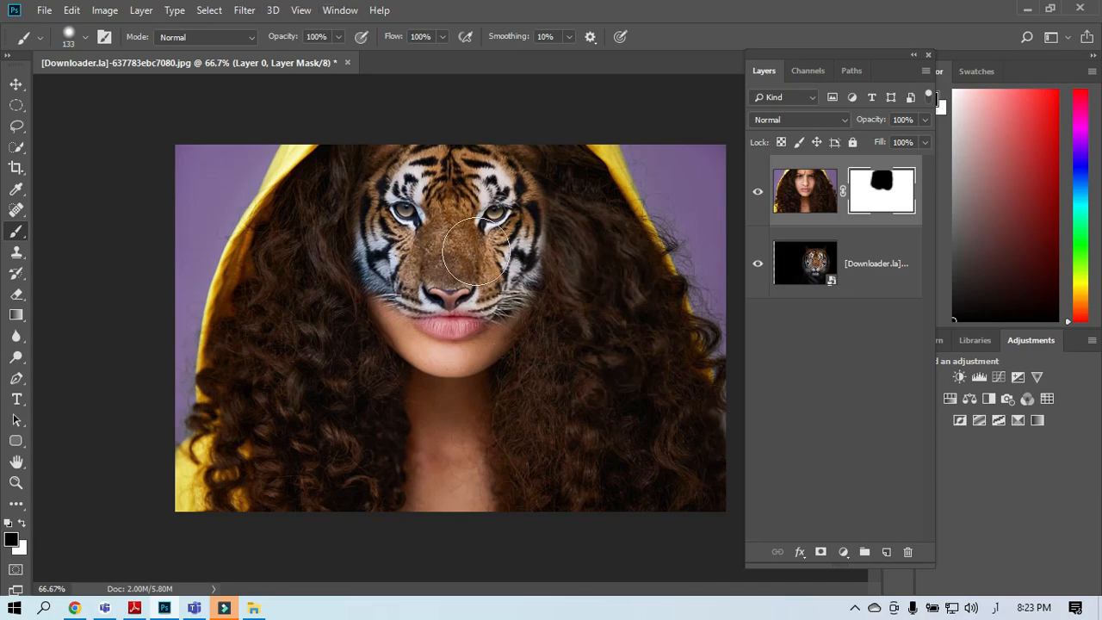
Display the portrait mask's properties and set its feather to 26.7 px
left_click(340, 12)
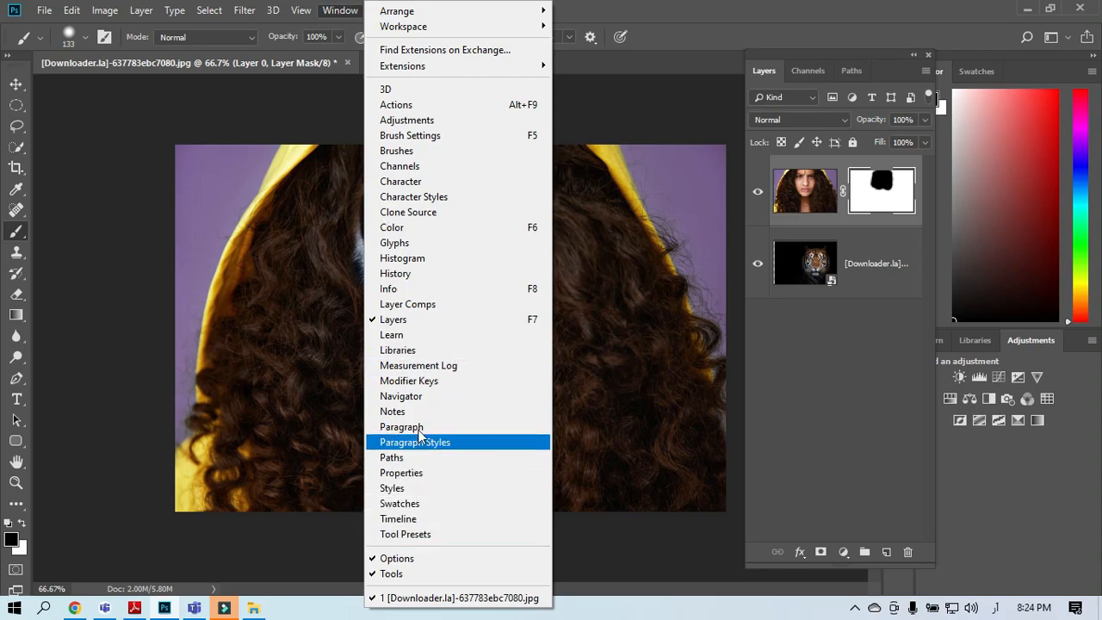
left_click(411, 474)
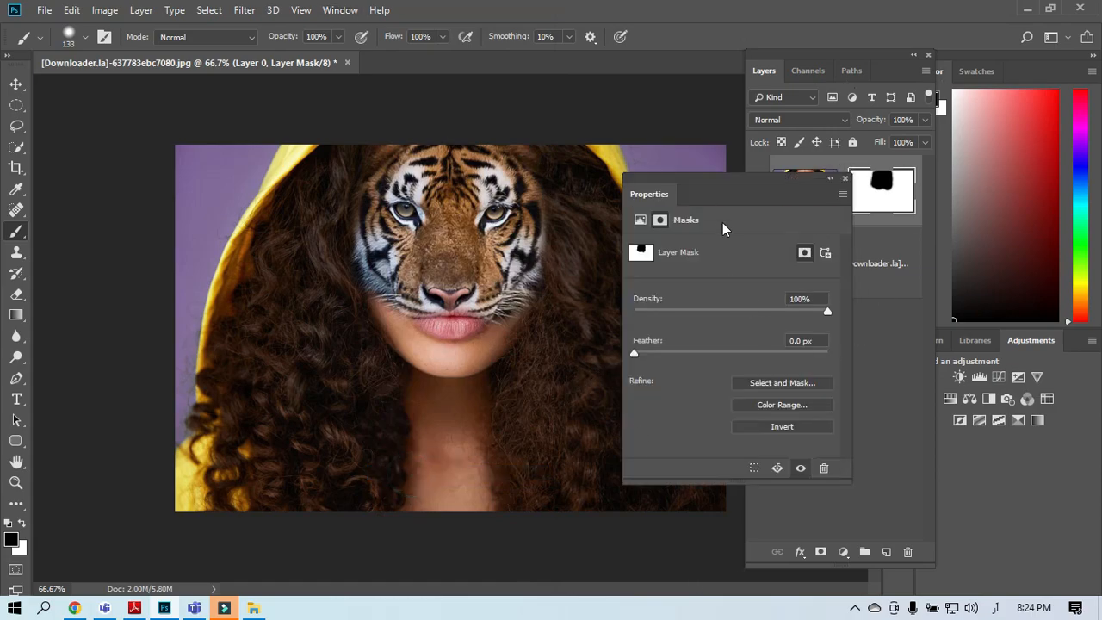
left_click_drag(738, 193, 796, 190)
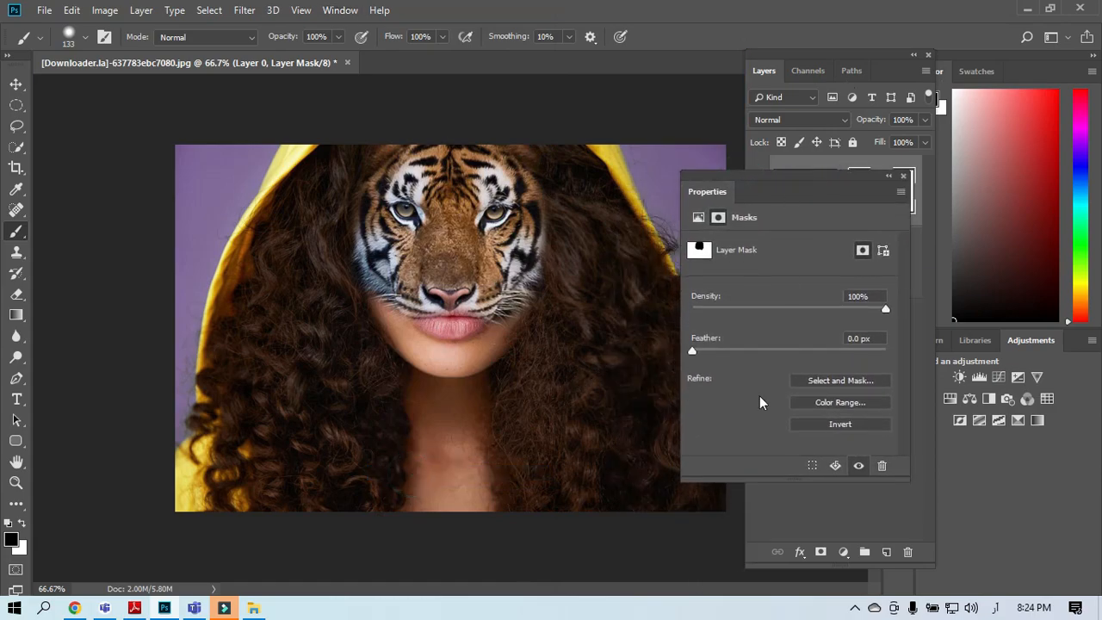
left_click_drag(693, 352, 759, 355)
left_click_drag(825, 357, 782, 360)
Reduce the portrait mask's density to 52% and increase its feather further, closing the mask properties
left_click_drag(885, 309, 748, 322)
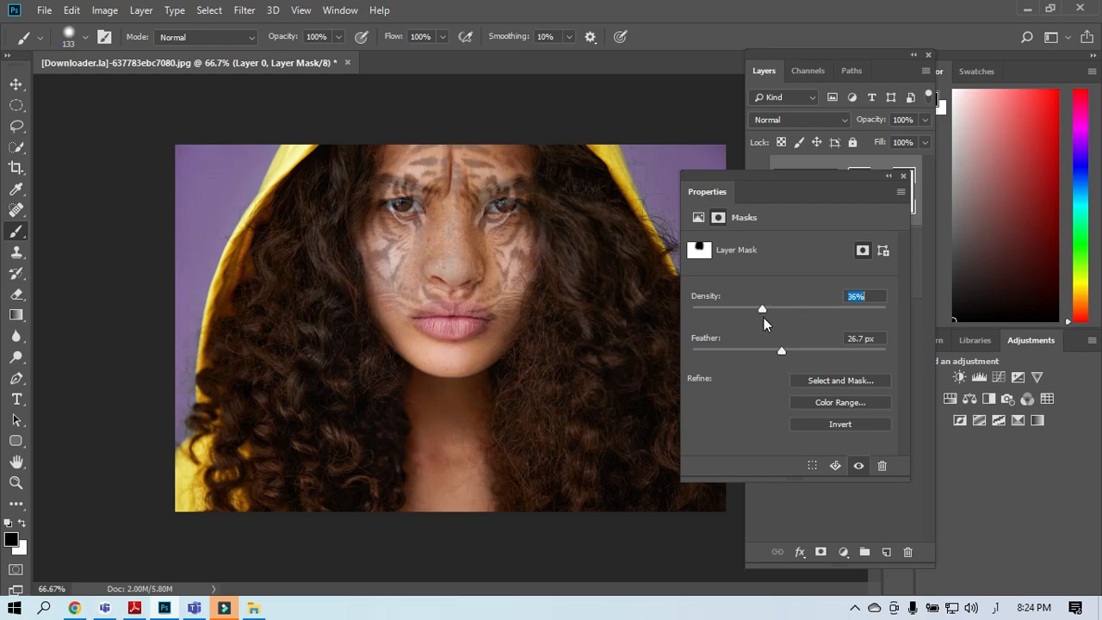
left_click_drag(769, 311, 794, 313)
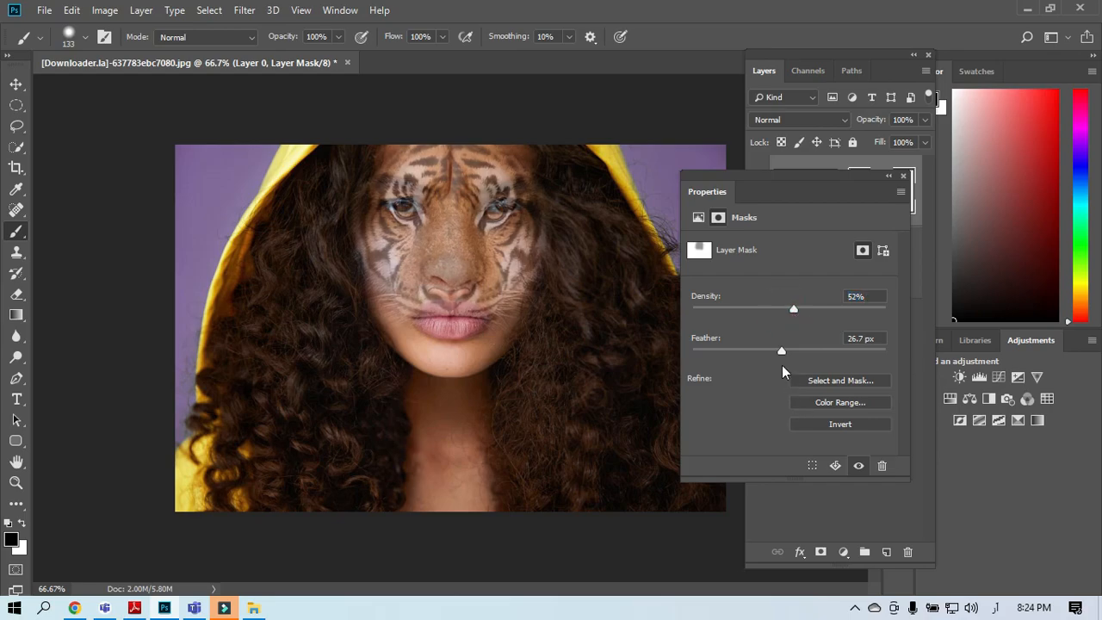
mouse_move(782, 352)
left_mouse_down()
mouse_move(716, 354)
mouse_move(781, 363)
left_mouse_up()
left_click_drag(794, 353, 814, 359)
left_click(902, 177)
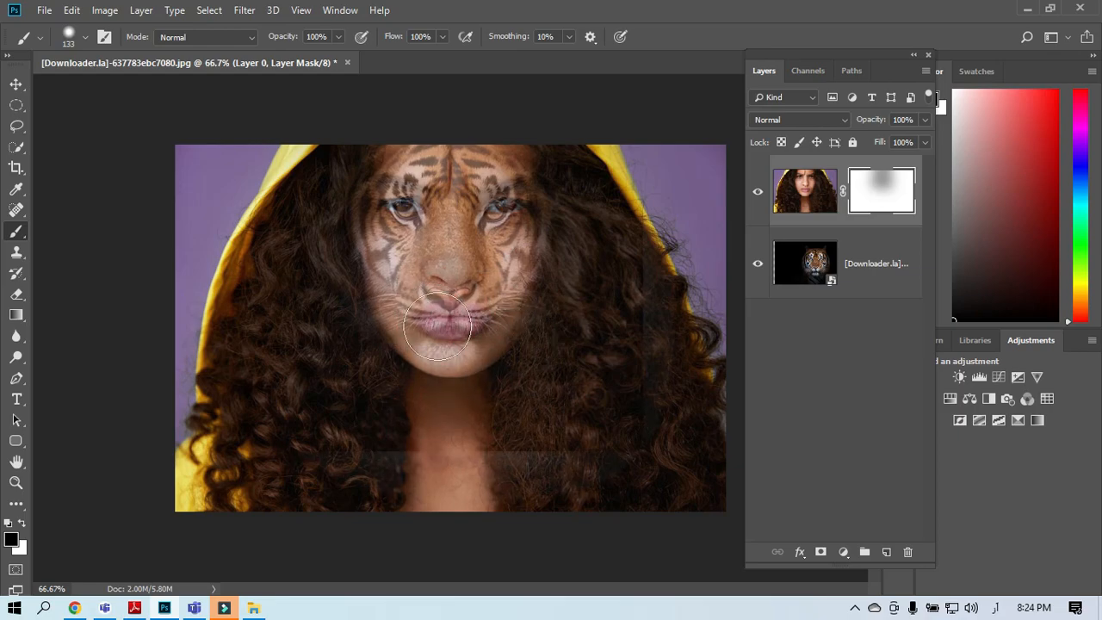
Close the tiger portrait document without saving the changes
left_click(347, 63)
left_click(545, 249)
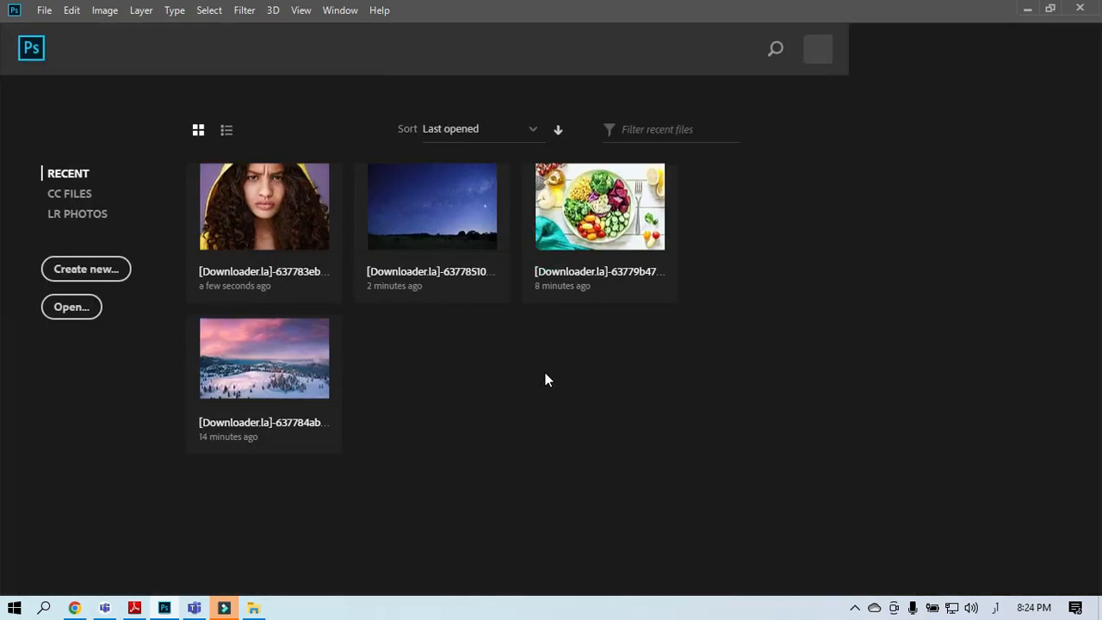